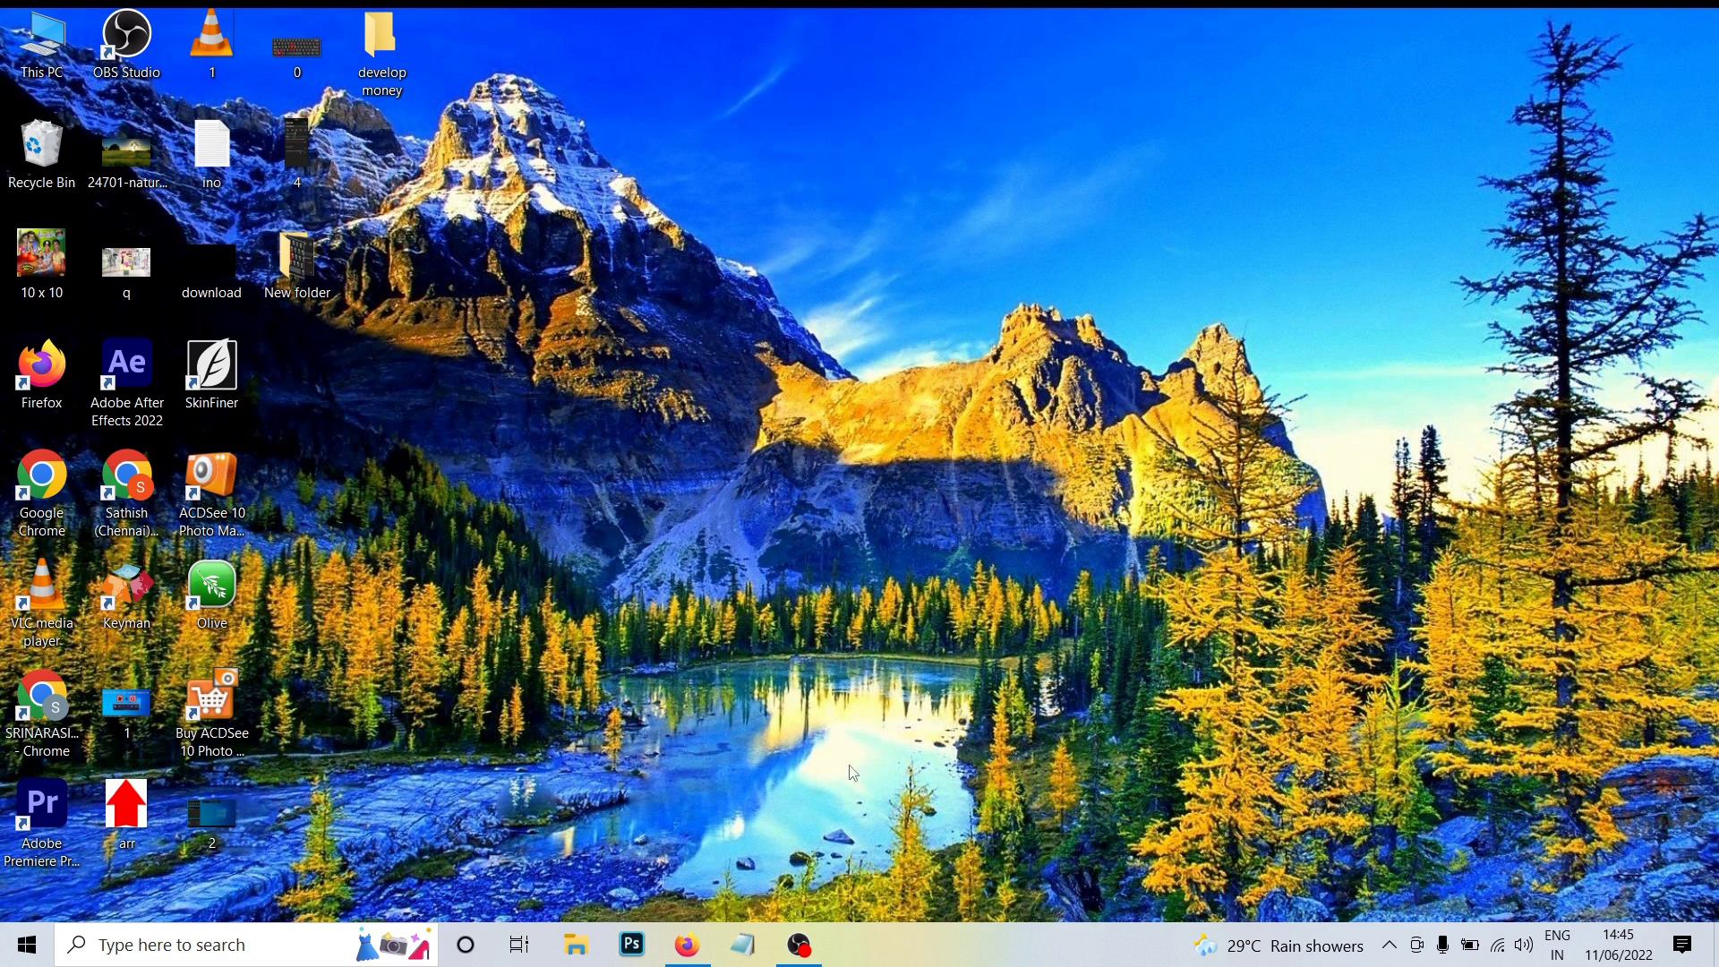
Bring up Firefox and search Google for canva in a new tab
{"action": "left_click", "coordinate": [687, 945]}
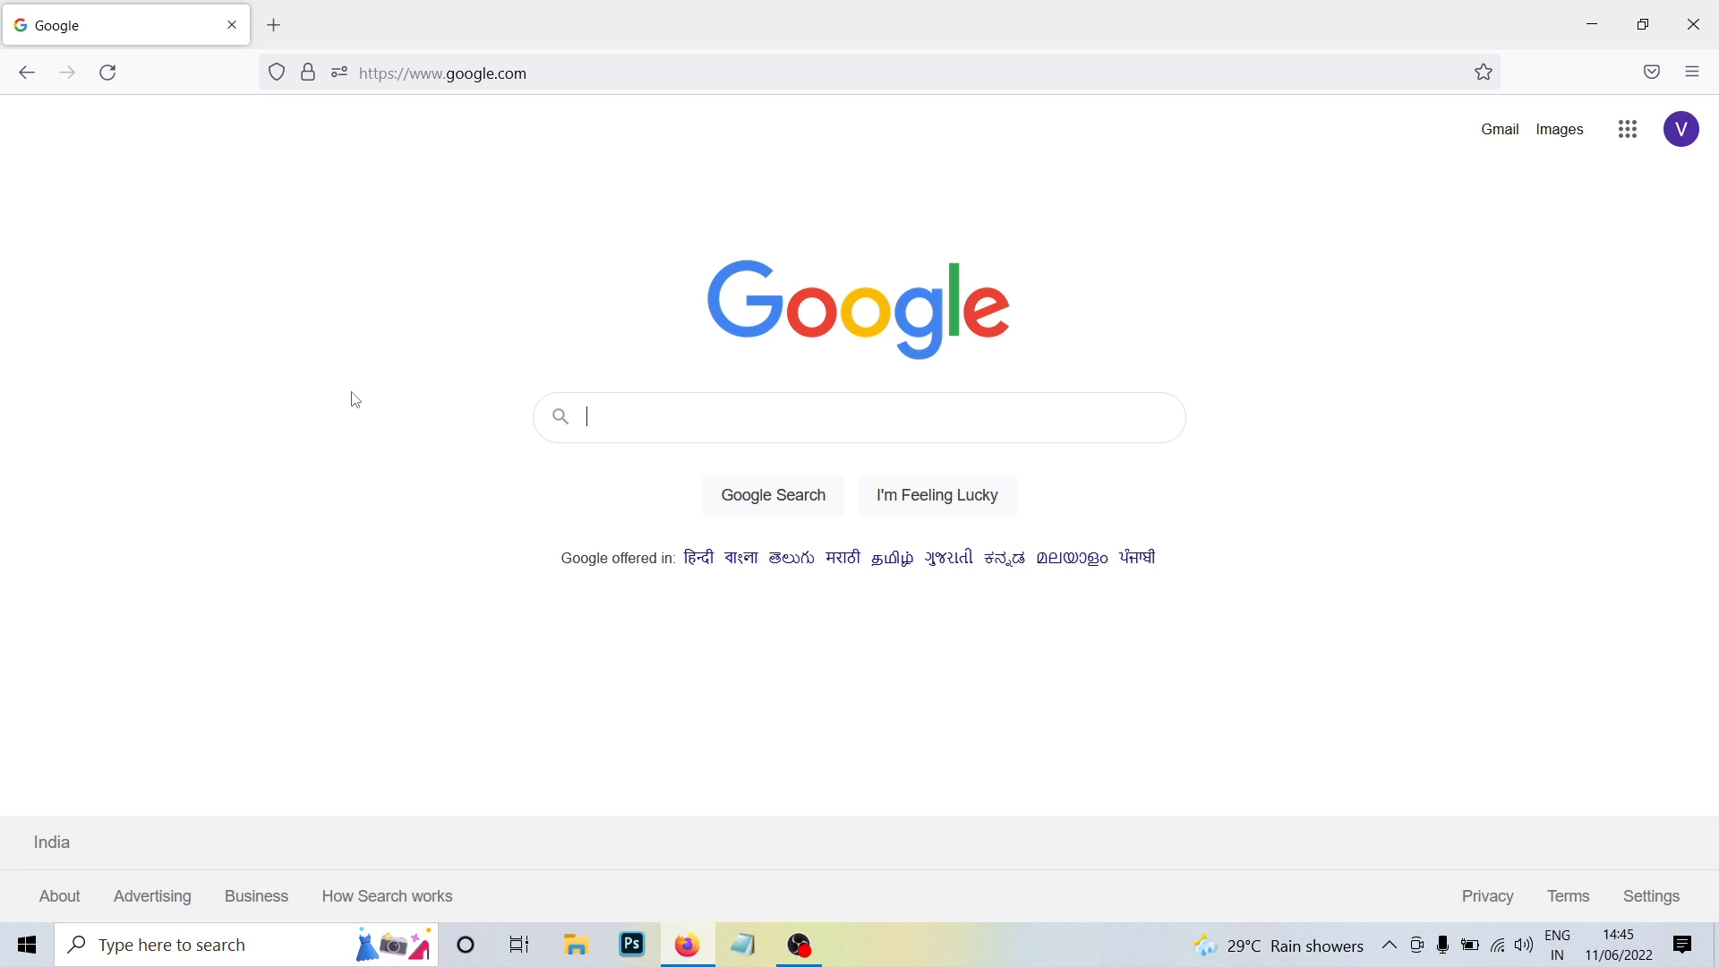
{"action": "left_click", "coordinate": [274, 26]}
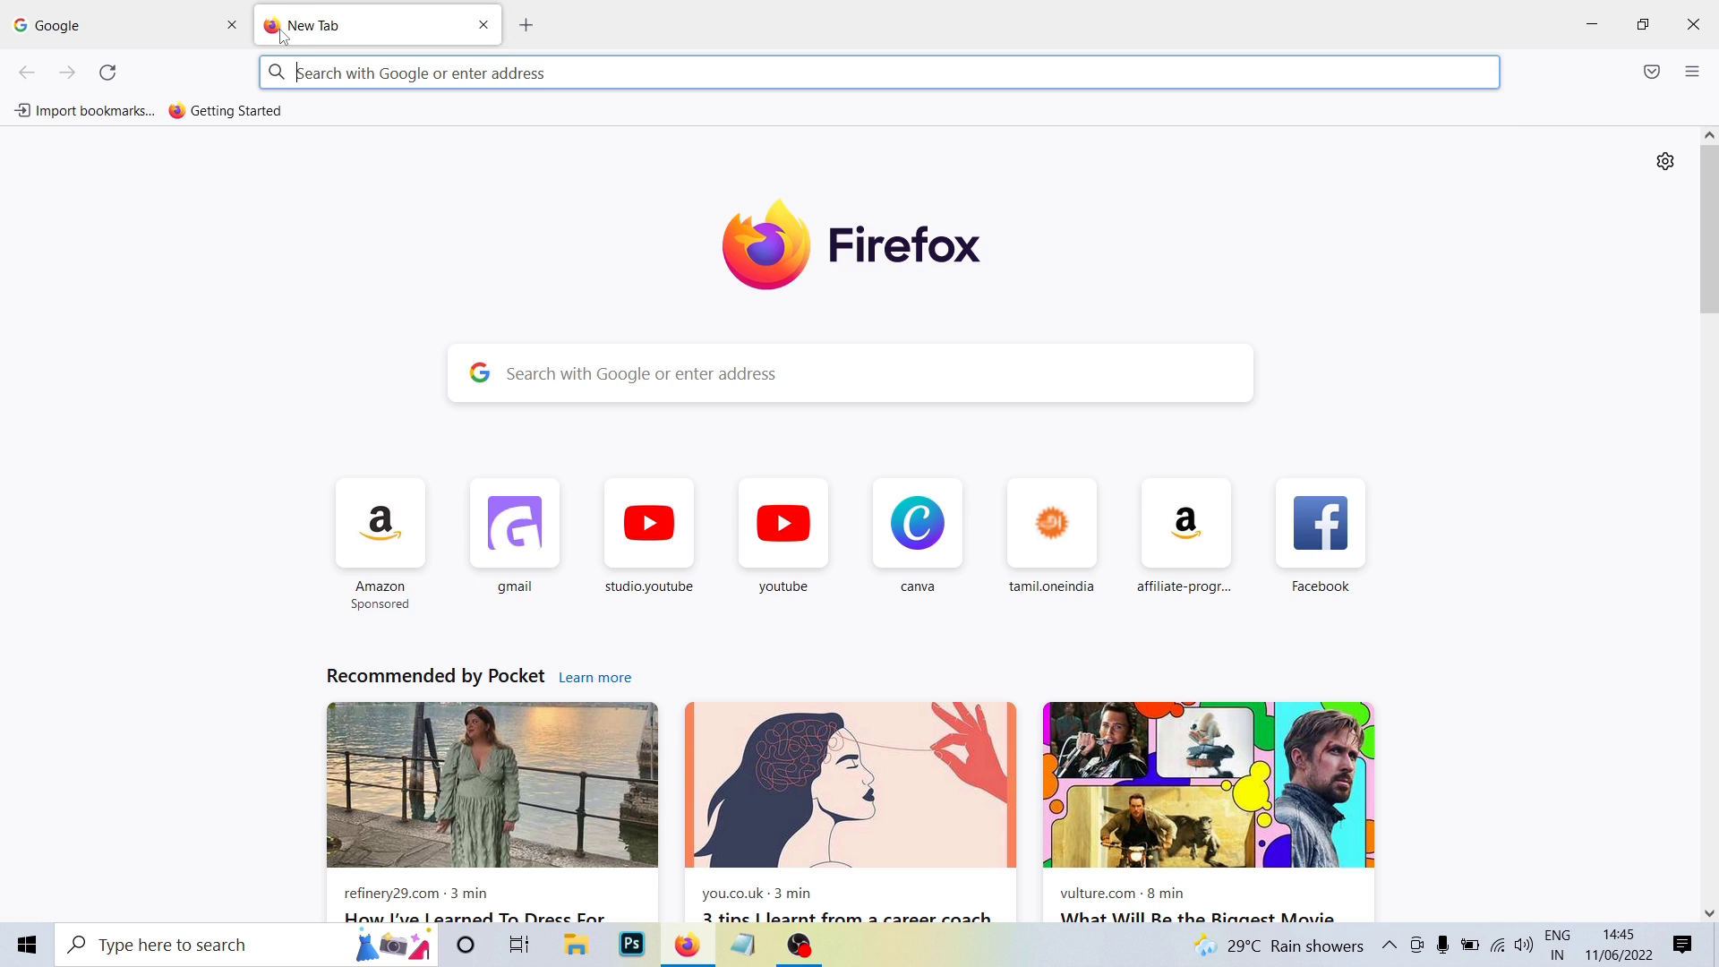
{"action": "type", "text": "ca"}
{"action": "left_click", "coordinate": [326, 209]}
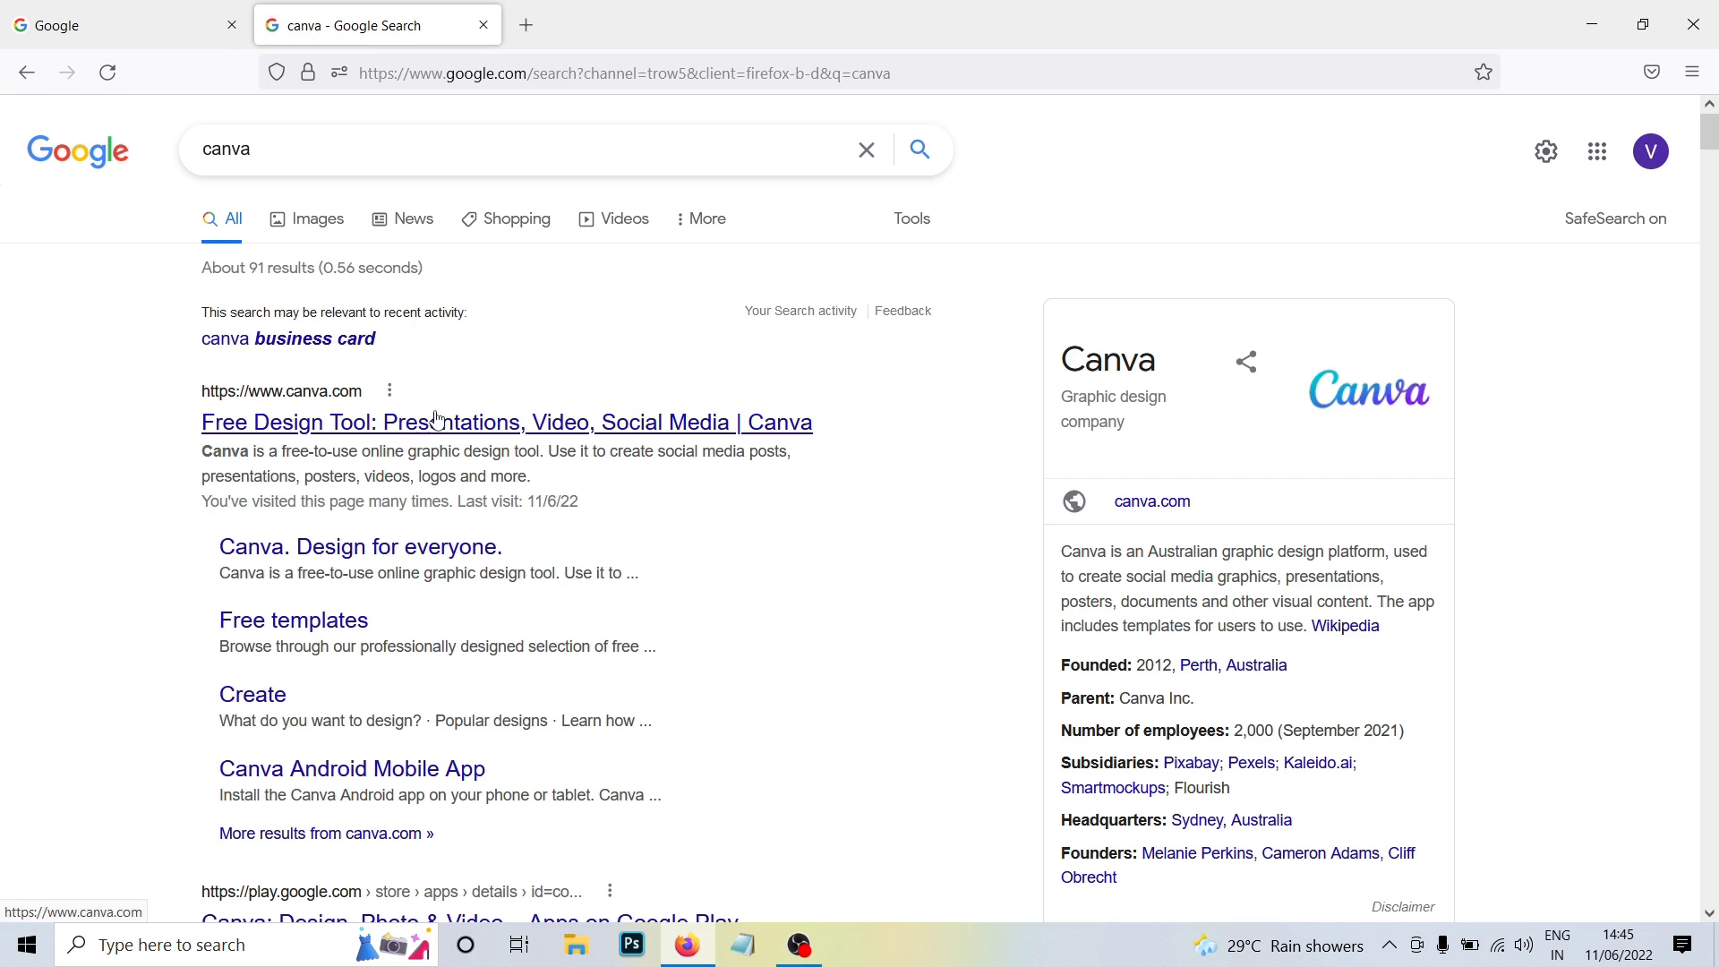
Search Google for free visiting card templates to reach Canva's business card templates
{"action": "left_click", "coordinate": [84, 32]}
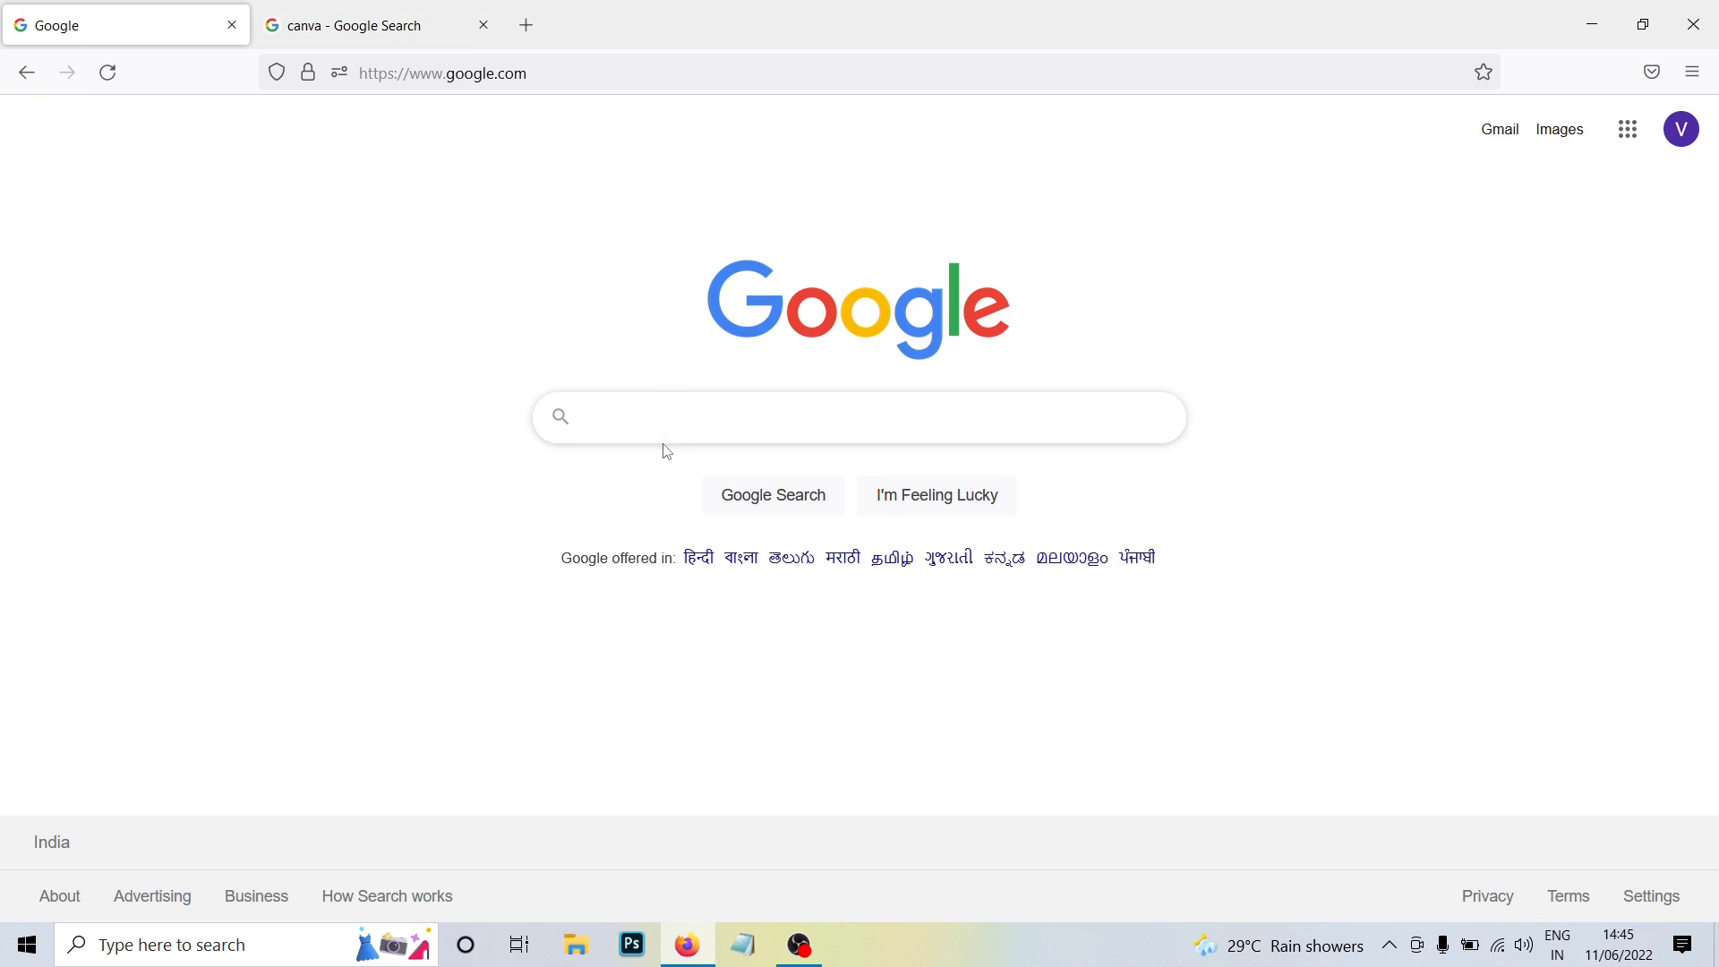
{"action": "left_click", "coordinate": [631, 416]}
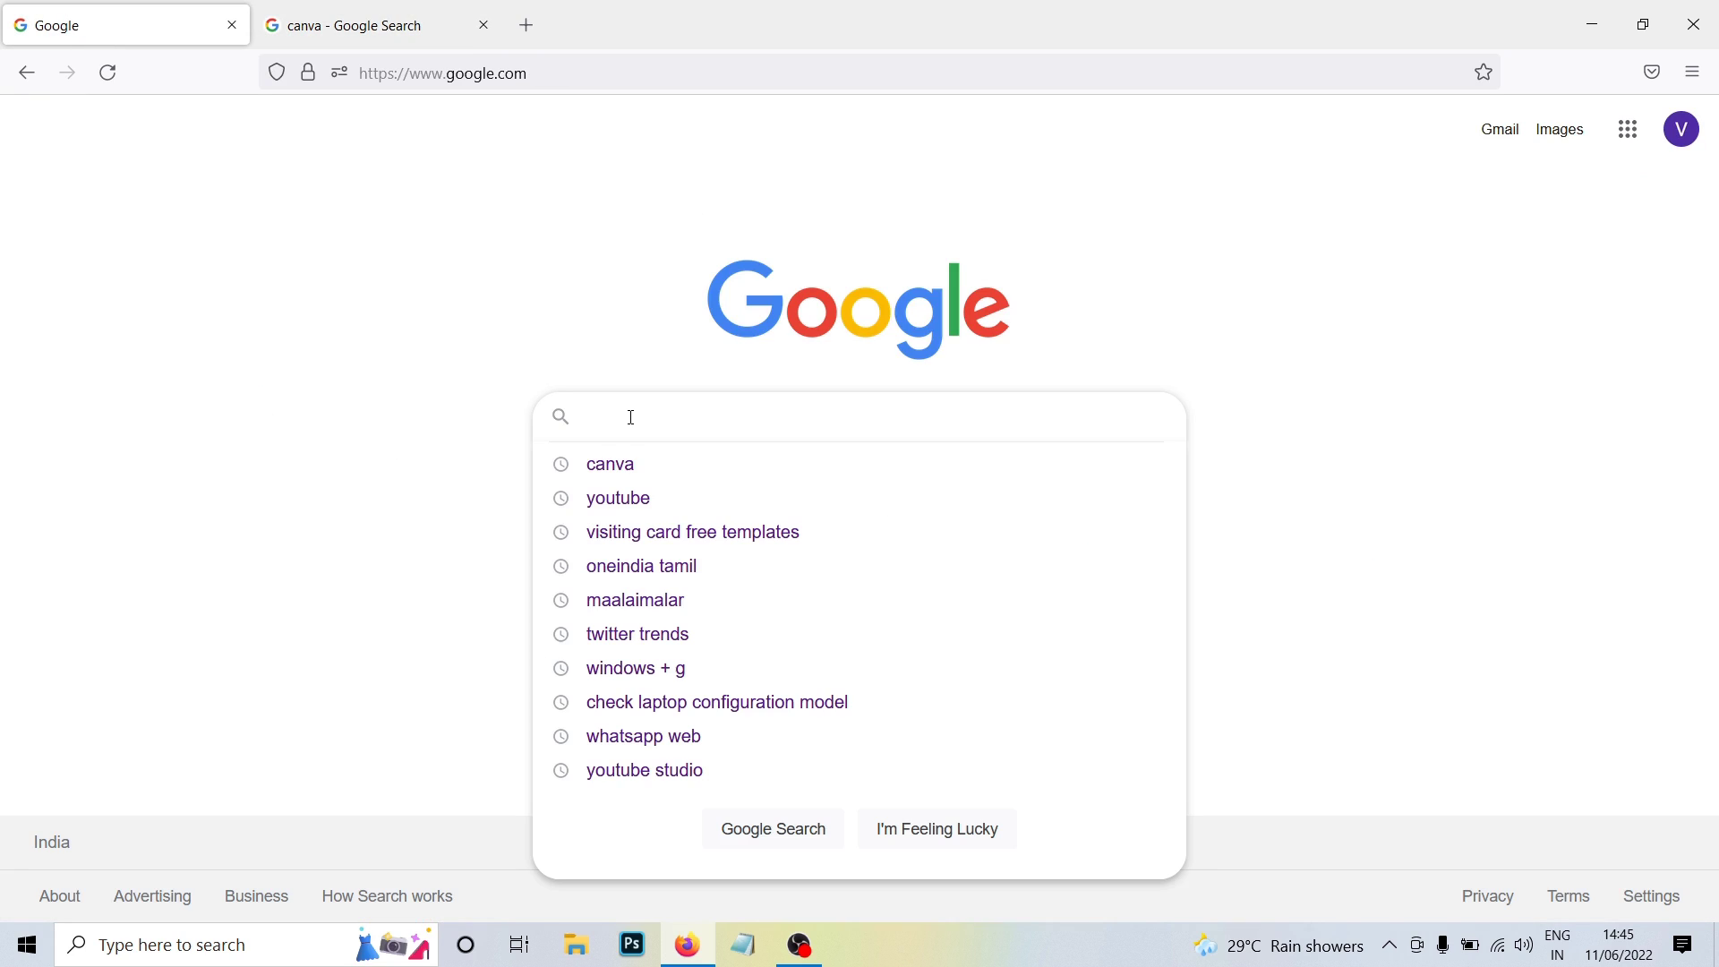
{"action": "left_click", "coordinate": [685, 535]}
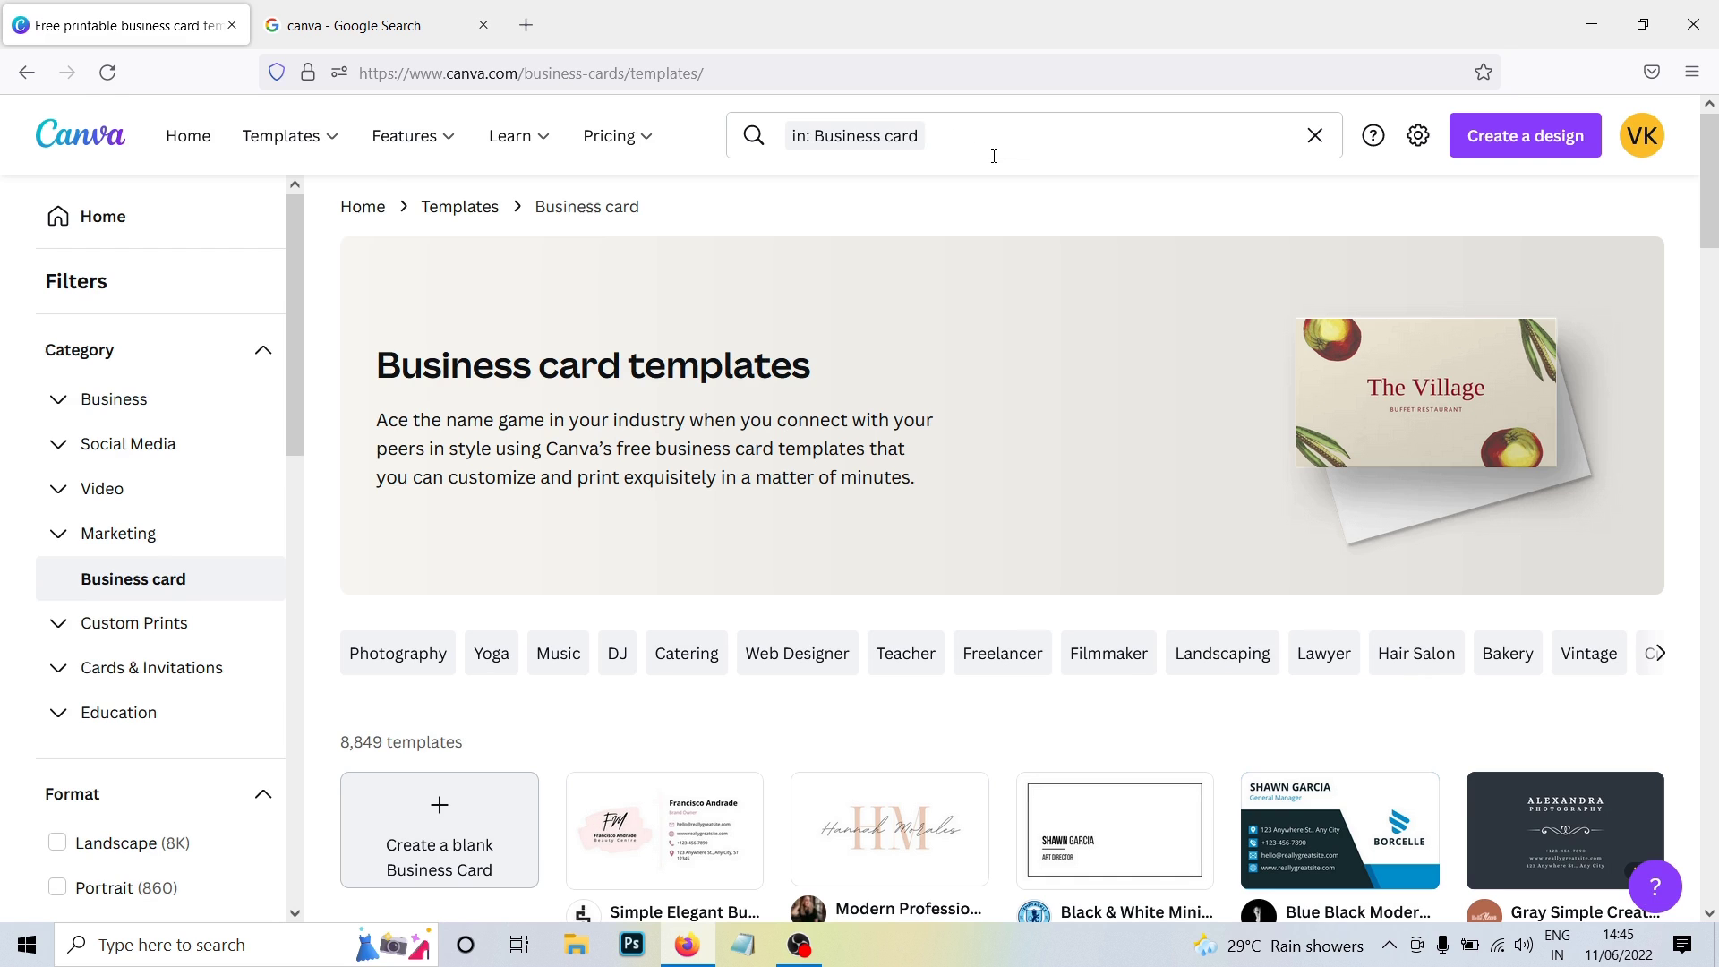
{"action": "scroll", "coordinate": [986, 399], "scroll_direction": "down", "scroll_amount": 3}
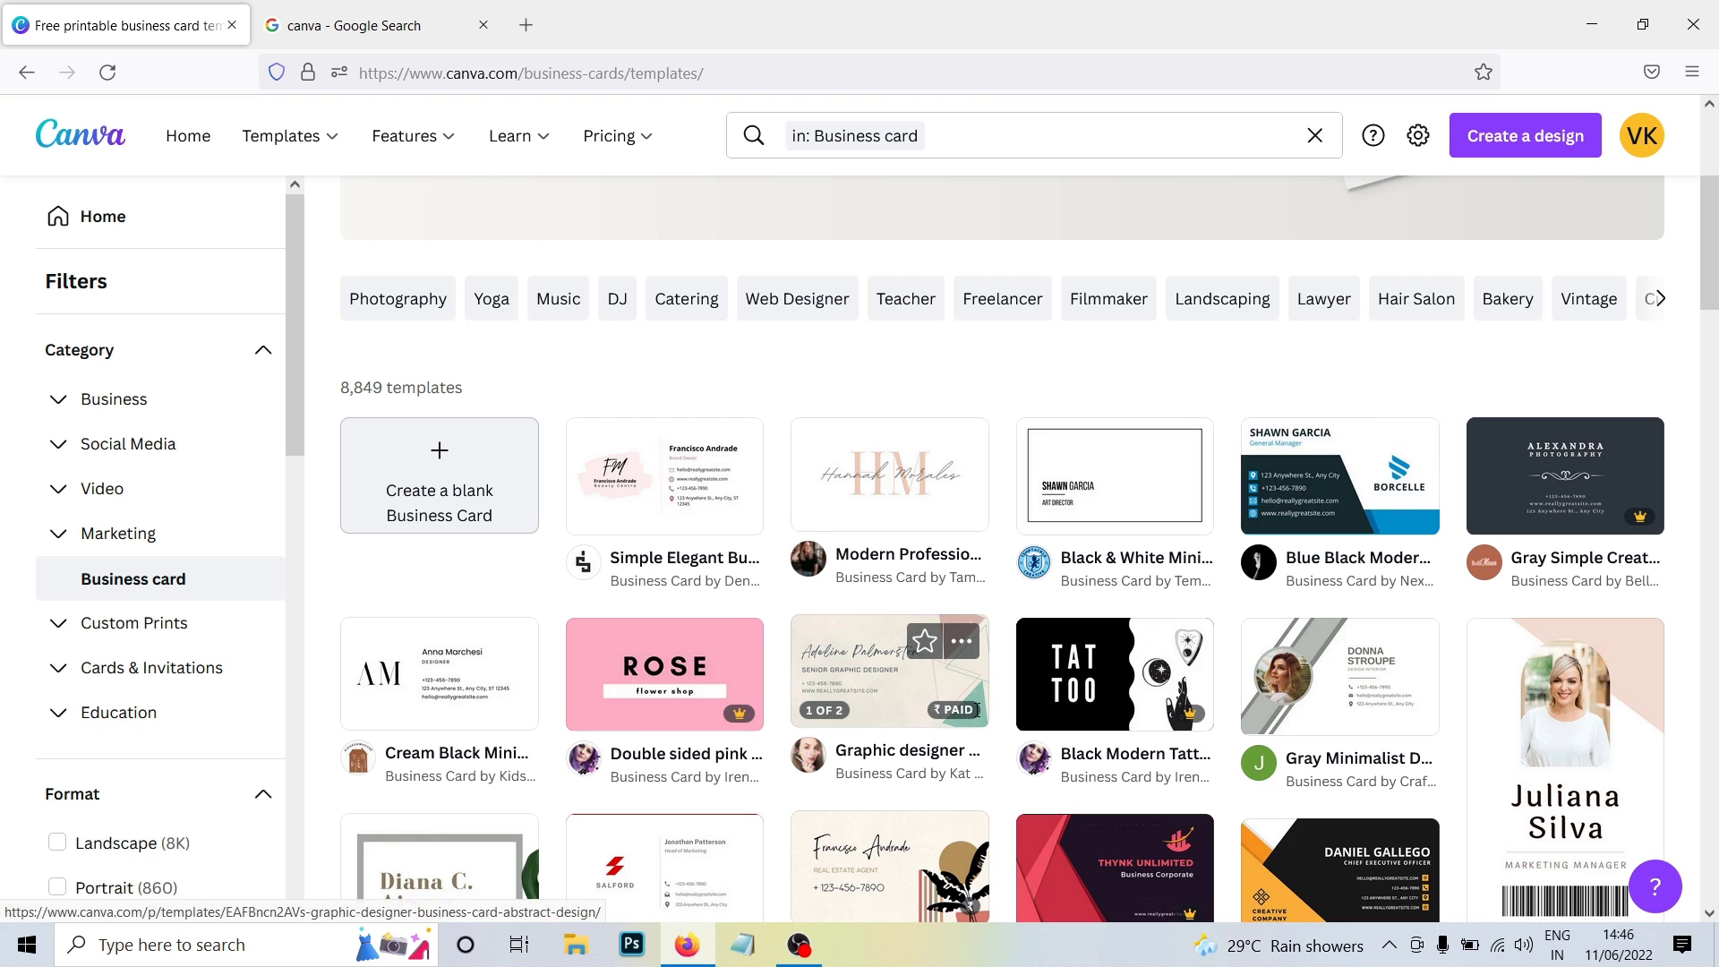
Preview the front and back of the Blue Black Modern Corporate Business Card template
{"action": "left_click", "coordinate": [1319, 499]}
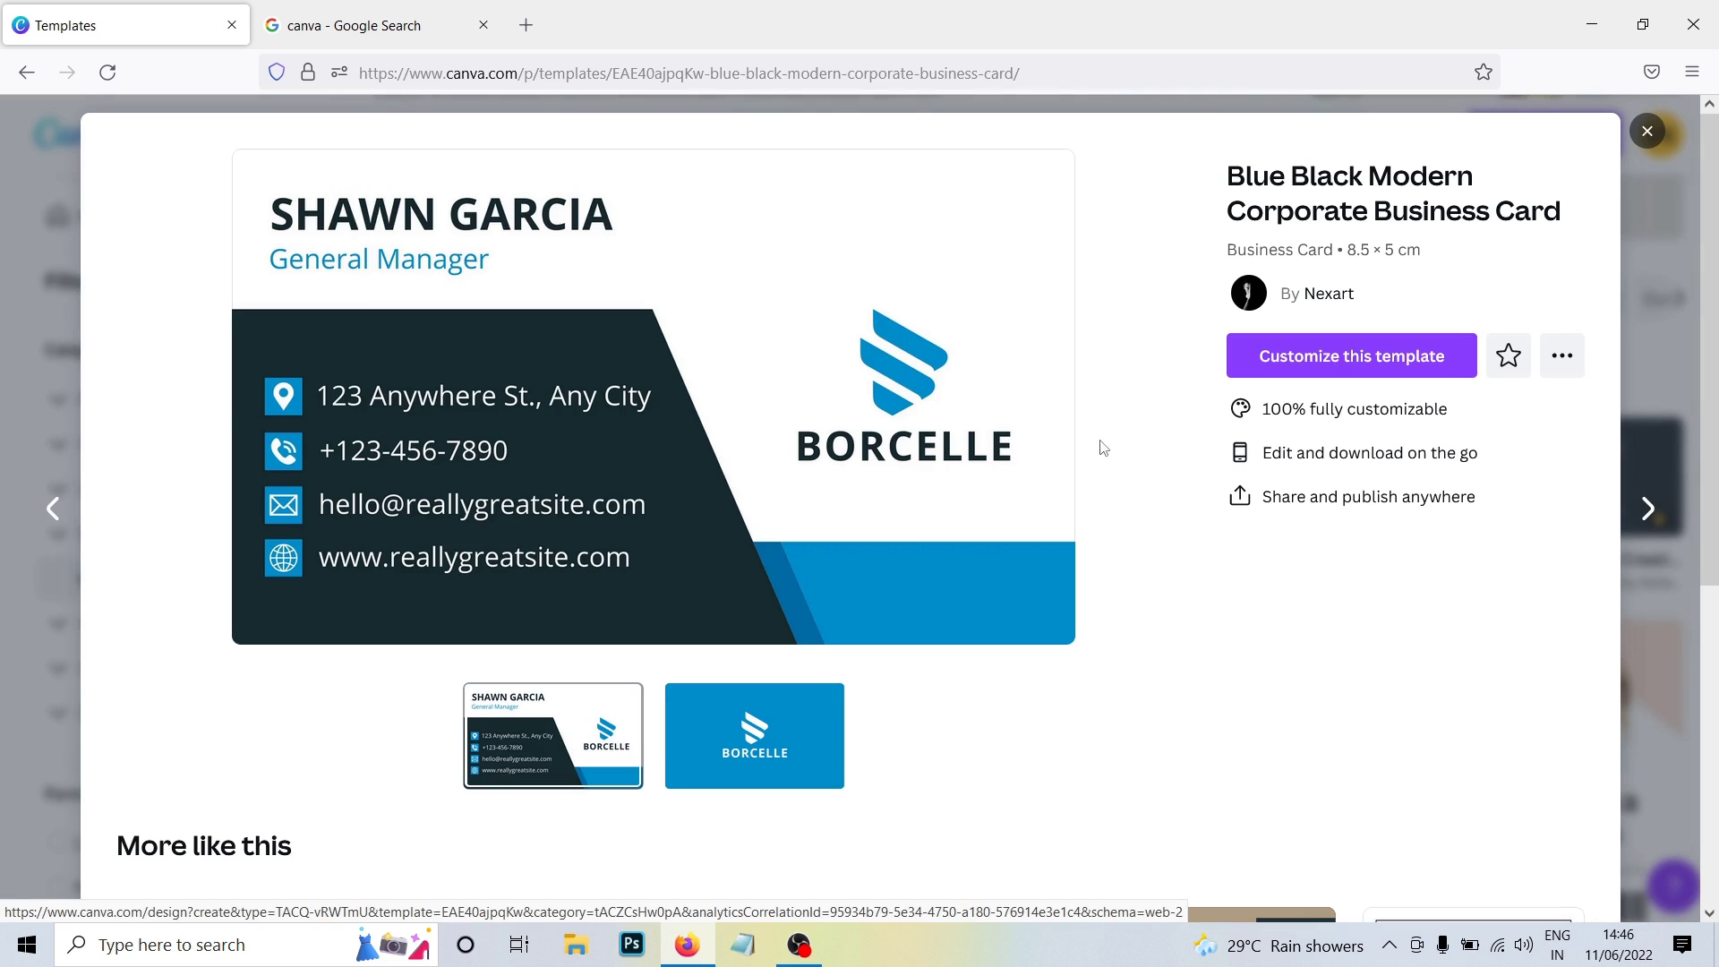
{"action": "left_click", "coordinate": [735, 750]}
{"action": "left_click", "coordinate": [512, 746]}
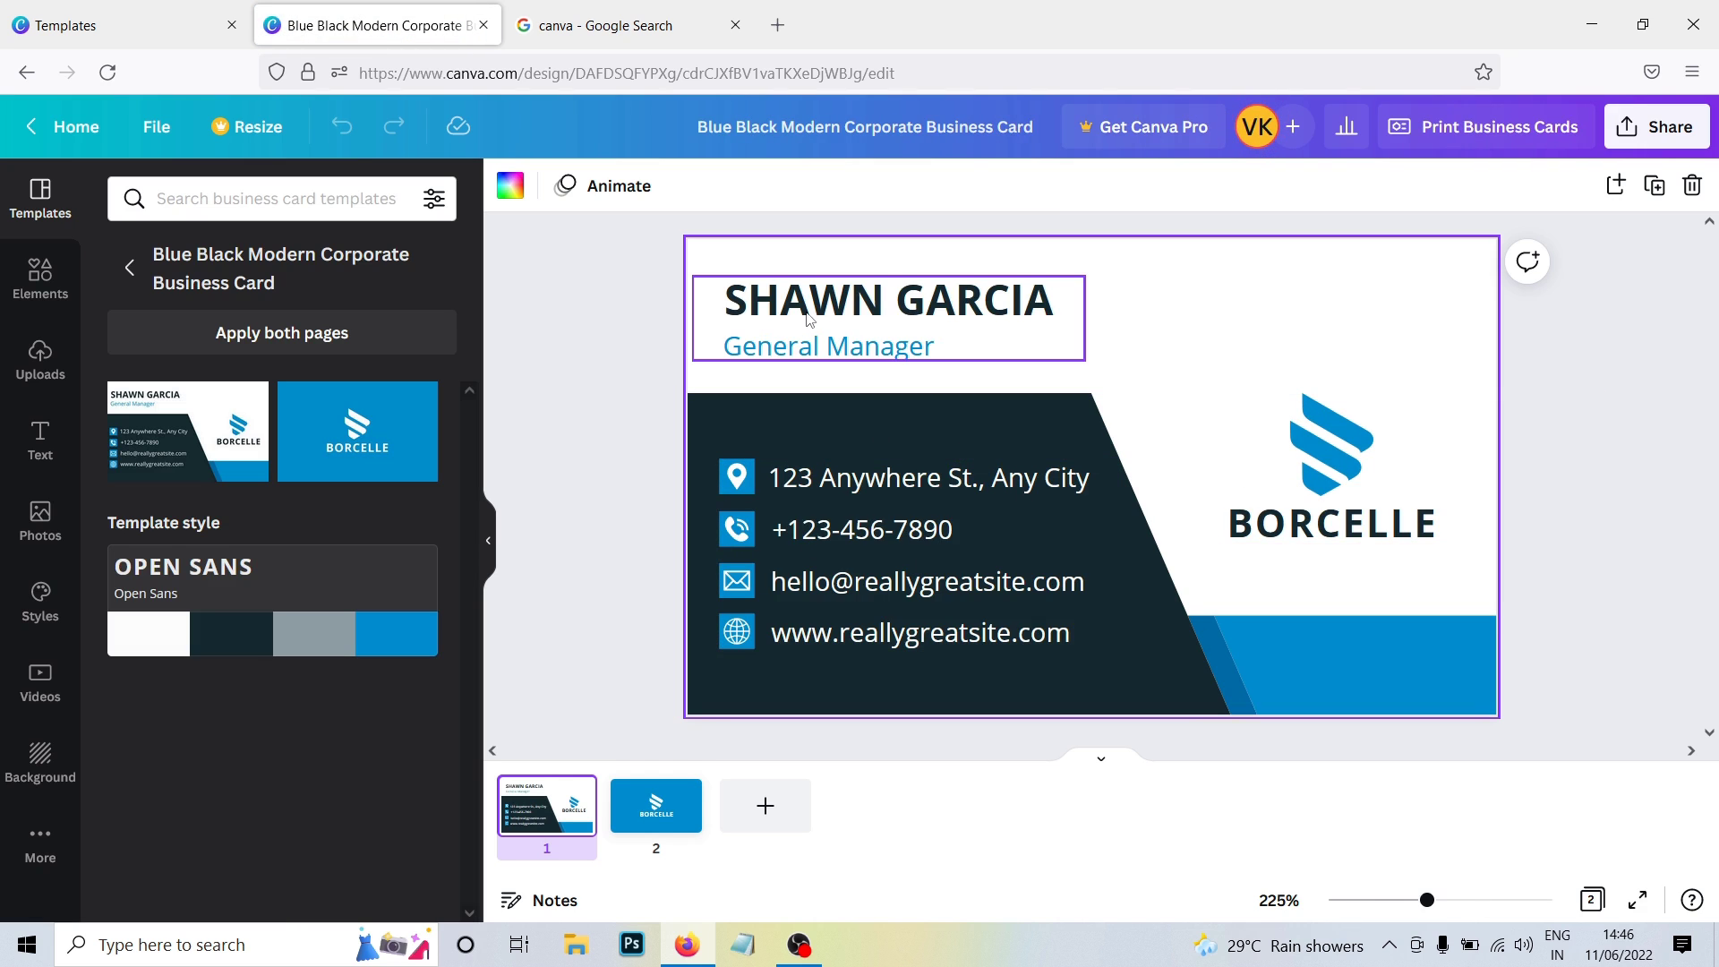
{"action": "left_click", "coordinate": [729, 303]}
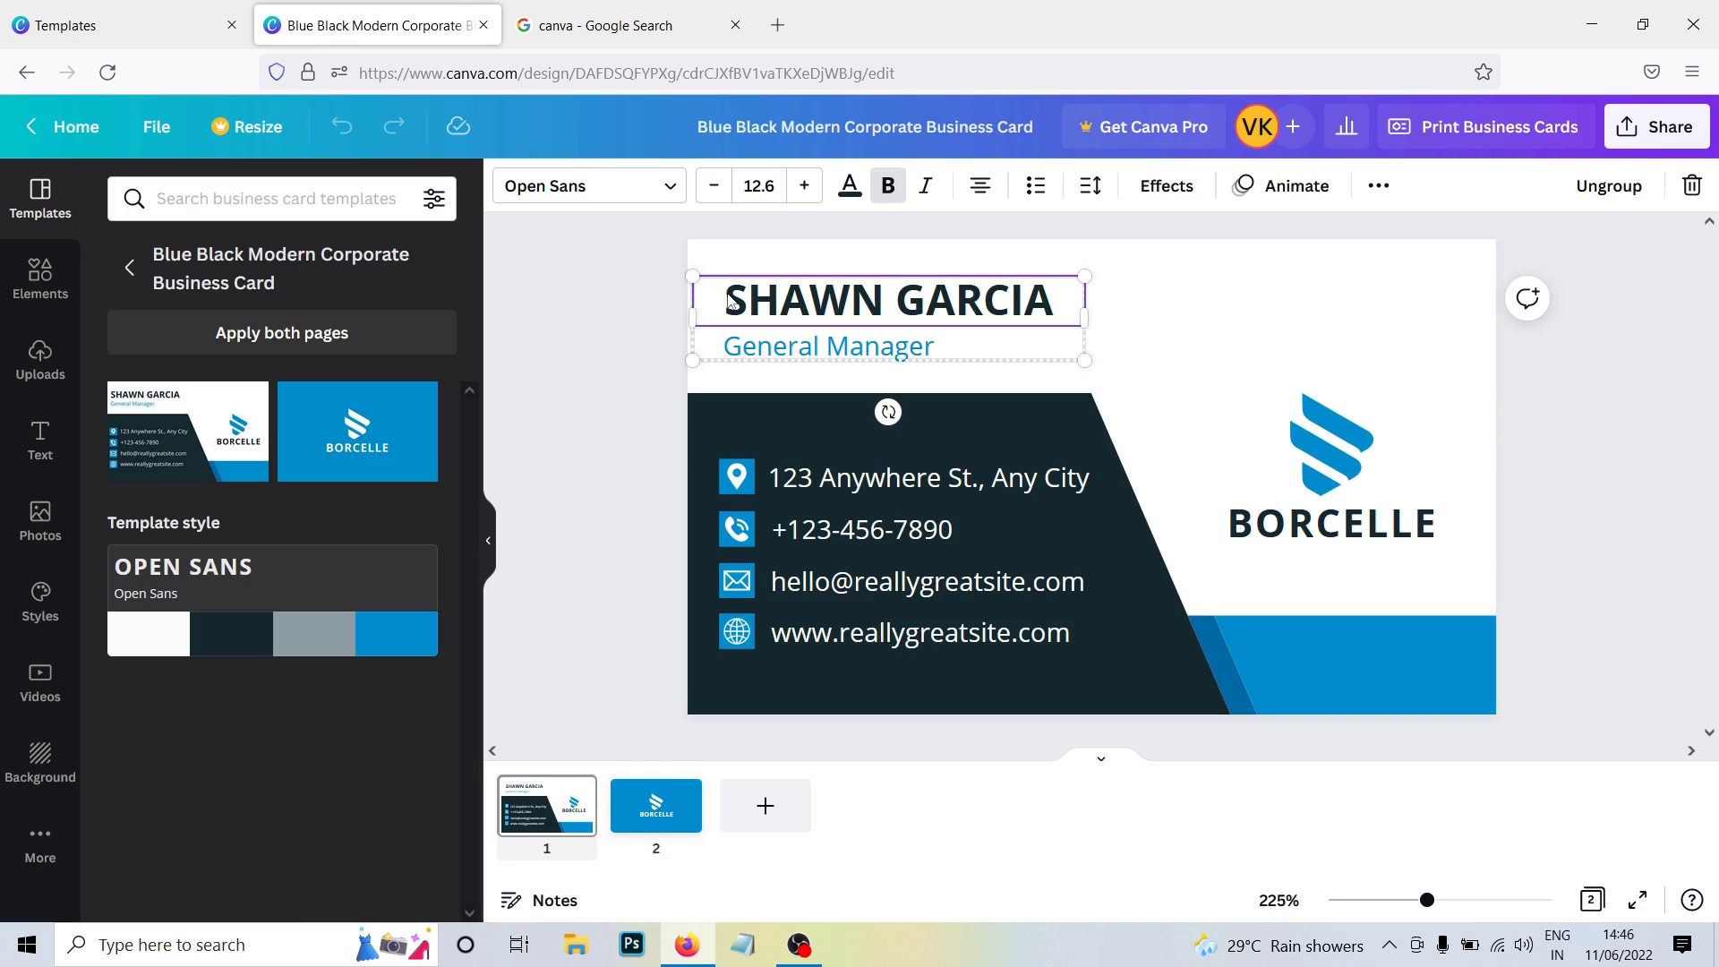
{"action": "double_click", "coordinate": [728, 302]}
{"action": "left_click_drag", "start_coordinate": [729, 302], "coordinate": [1018, 312]}
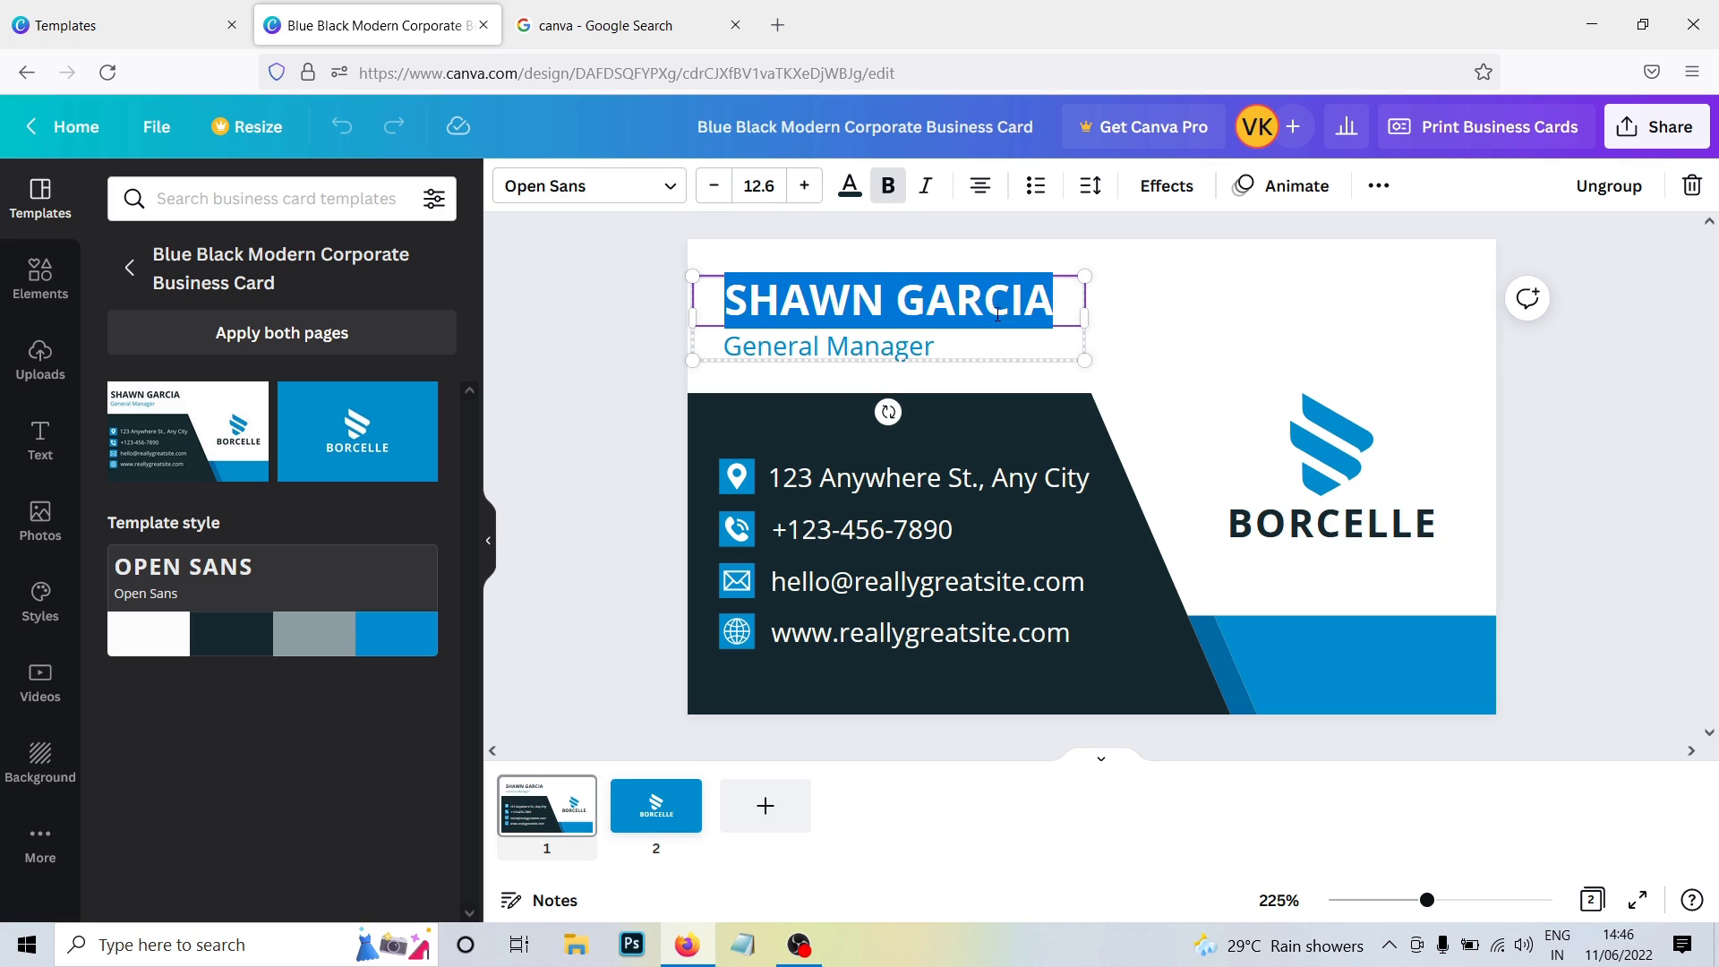
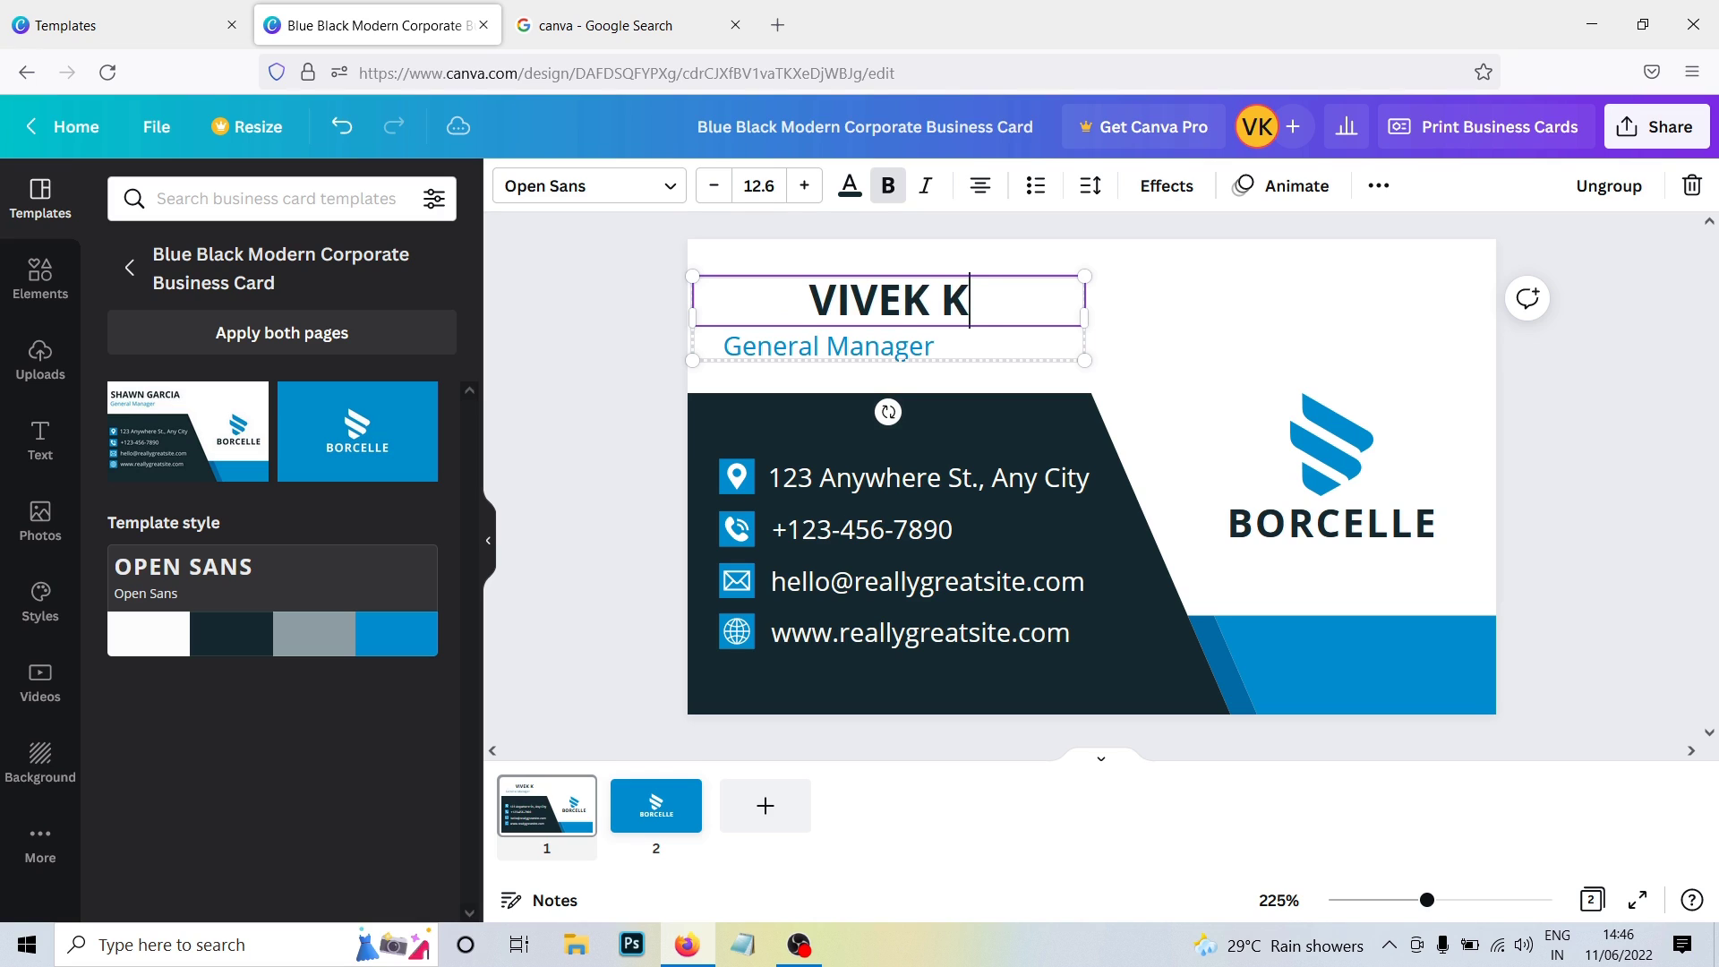
{"action": "key", "text": "ctrl+shift+Left"}
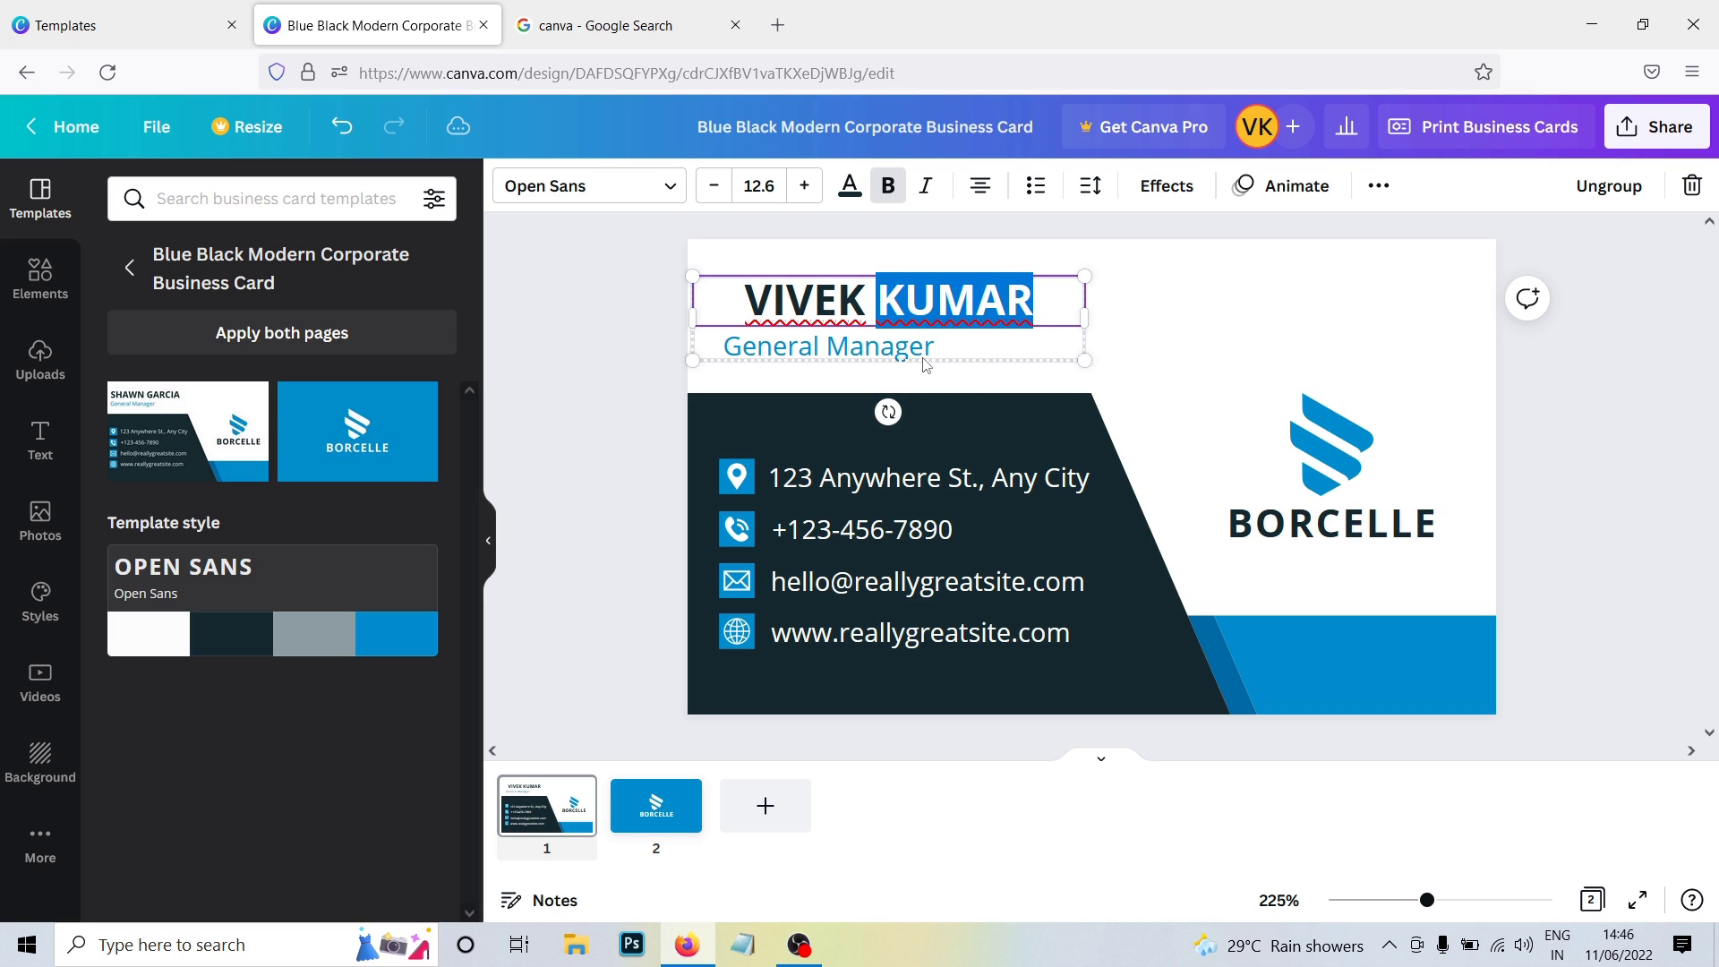
{"action": "left_click", "coordinate": [923, 359]}
{"action": "type", "text": "c"}
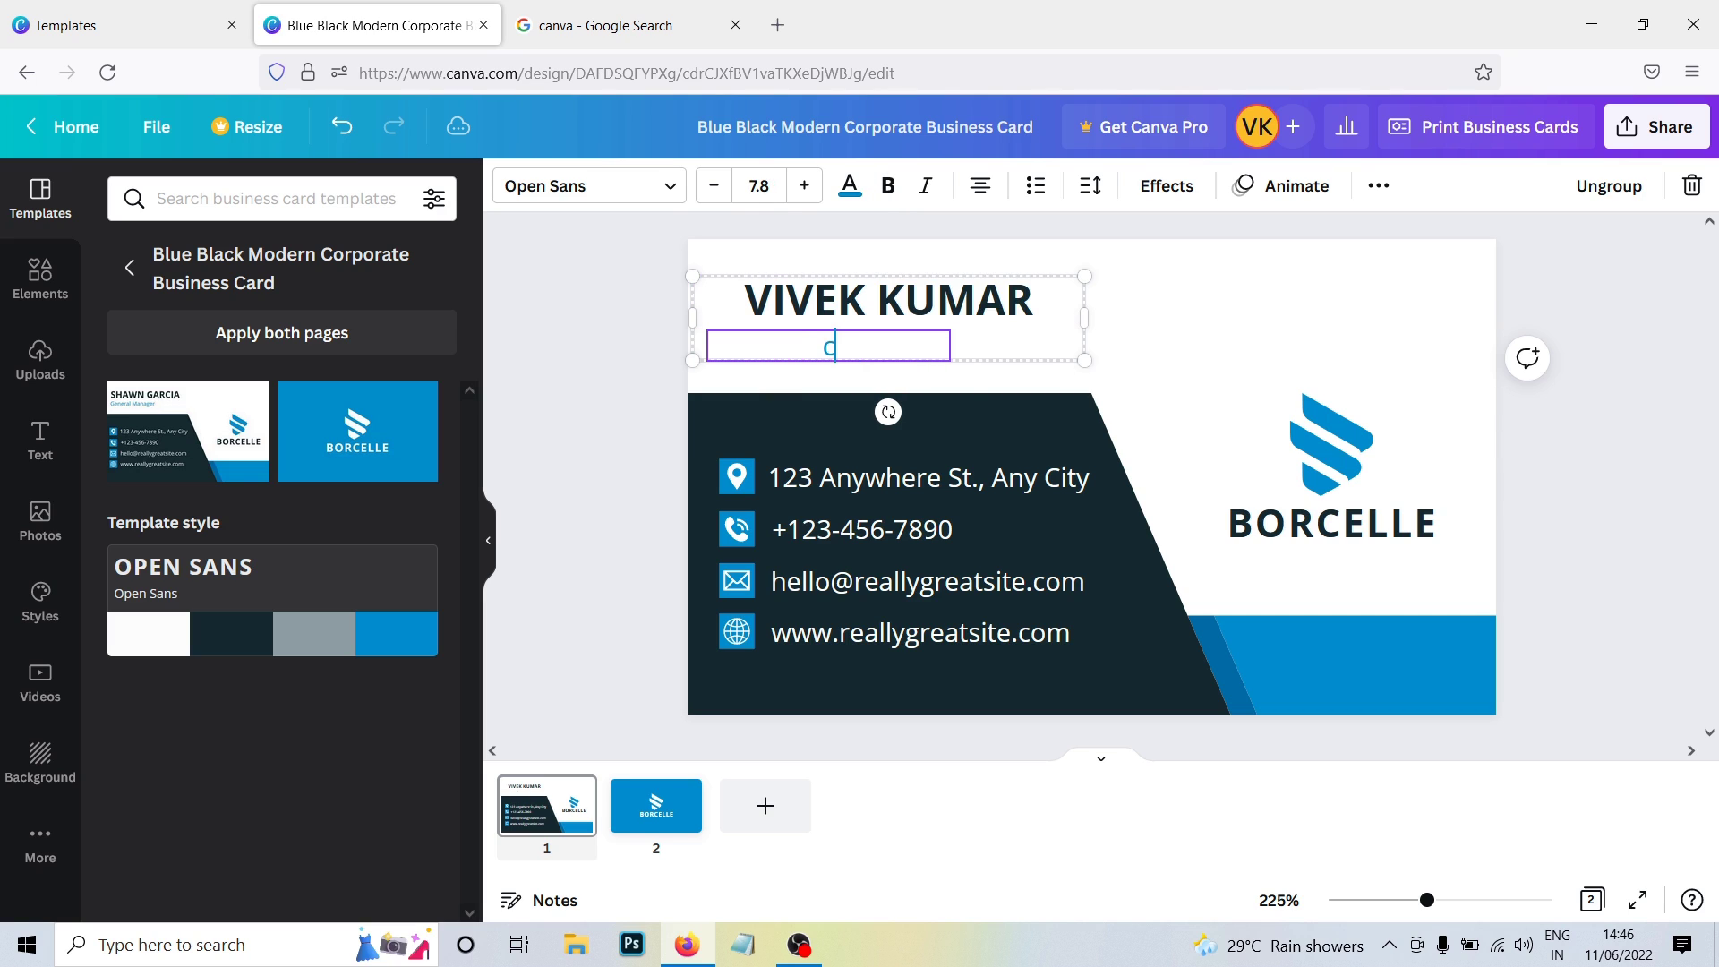
{"action": "type", "text": "eo"}
{"action": "key", "text": "BackSpace"}
{"action": "key", "text": "BackSpace"}
{"action": "key", "text": "BackSpace"}
{"action": "type", "text": "CEO"}
{"action": "left_click", "coordinate": [1169, 307]}
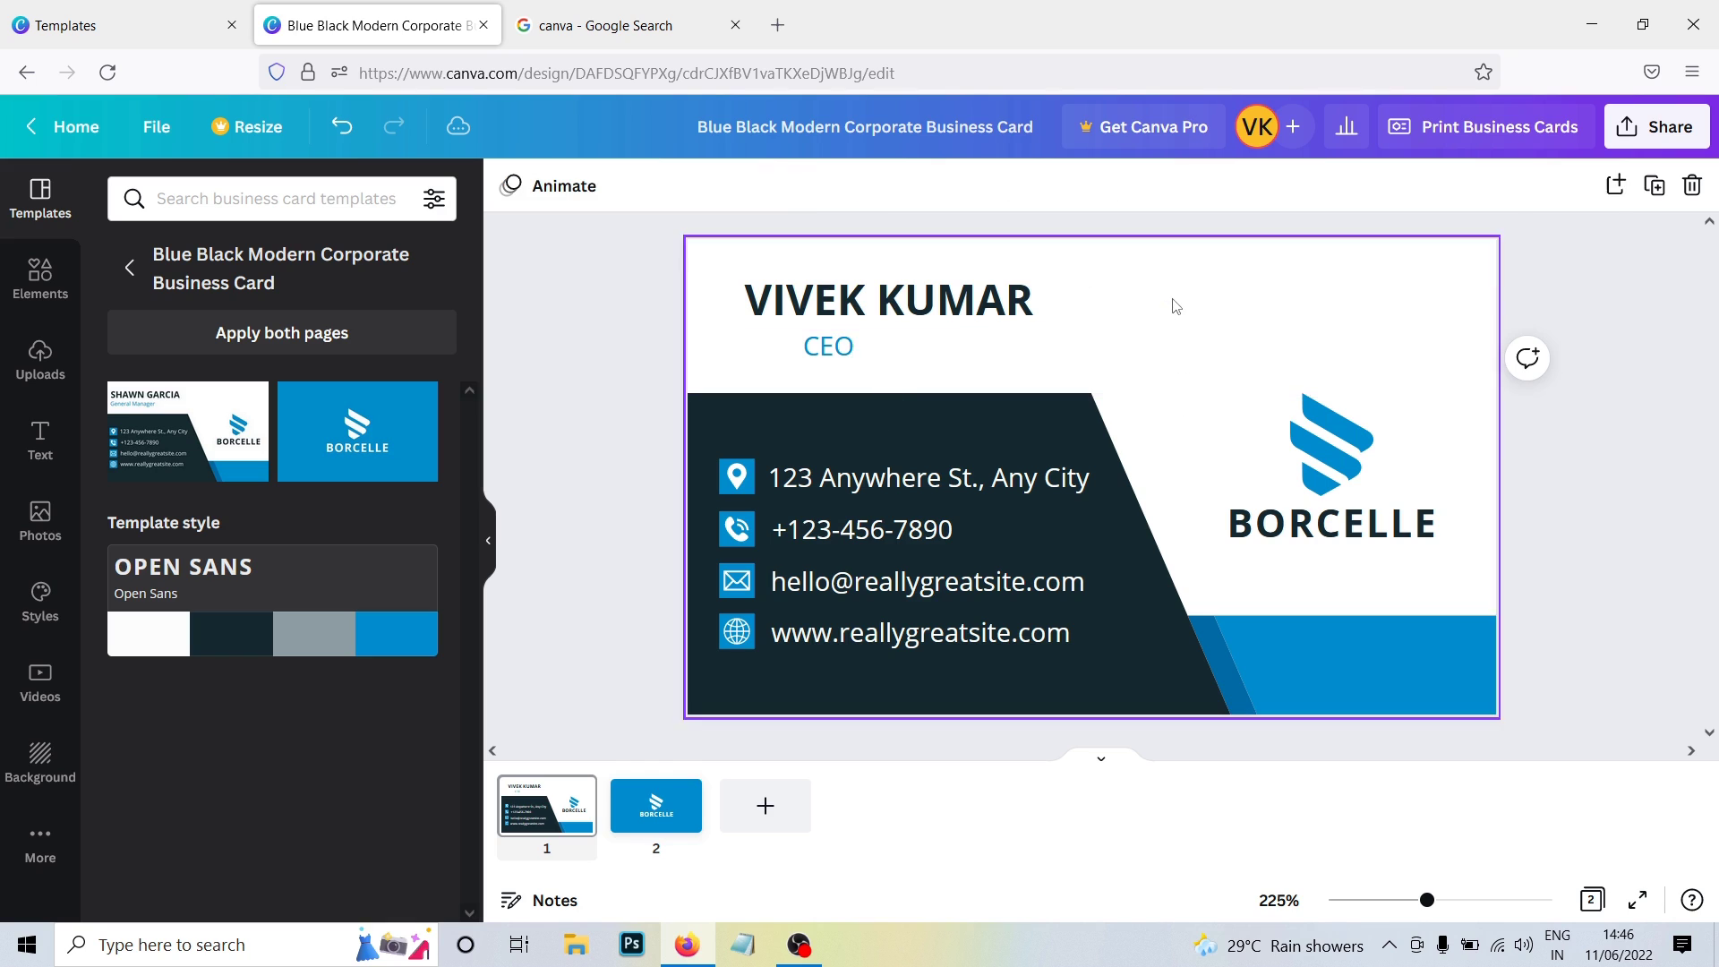
Make the CEO title bold, leaving its colour unchanged
{"action": "left_click", "coordinate": [842, 302]}
{"action": "left_click", "coordinate": [838, 349]}
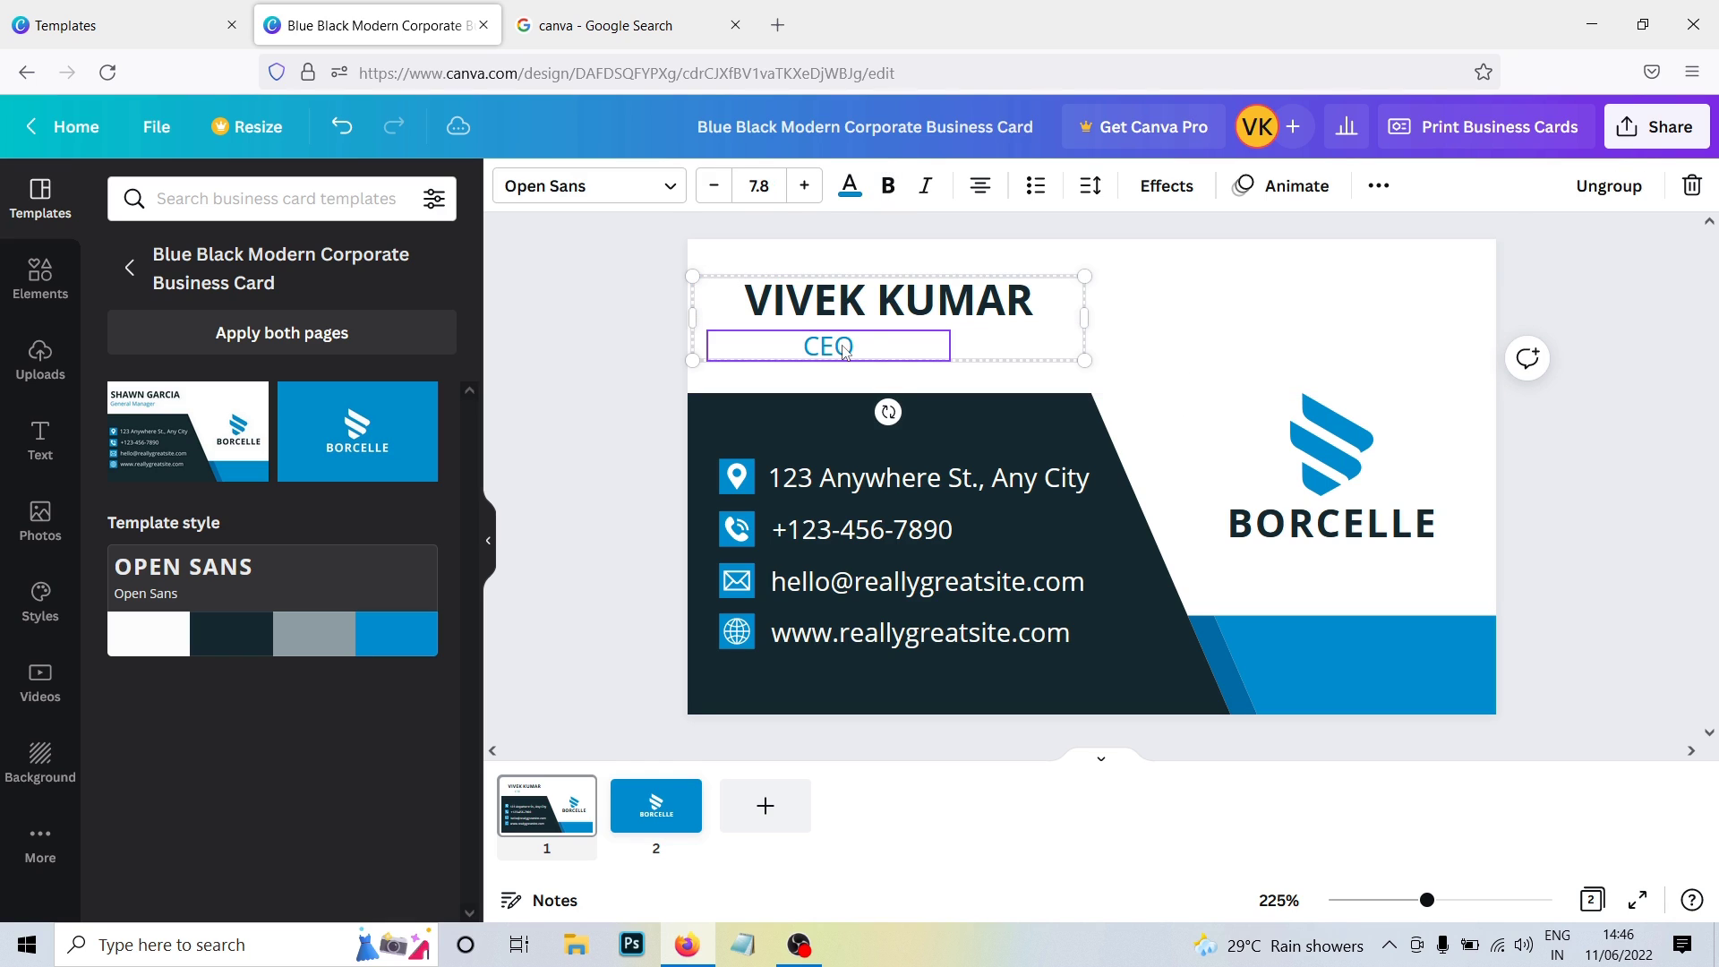
{"action": "left_click", "coordinate": [841, 349]}
{"action": "double_click", "coordinate": [844, 346]}
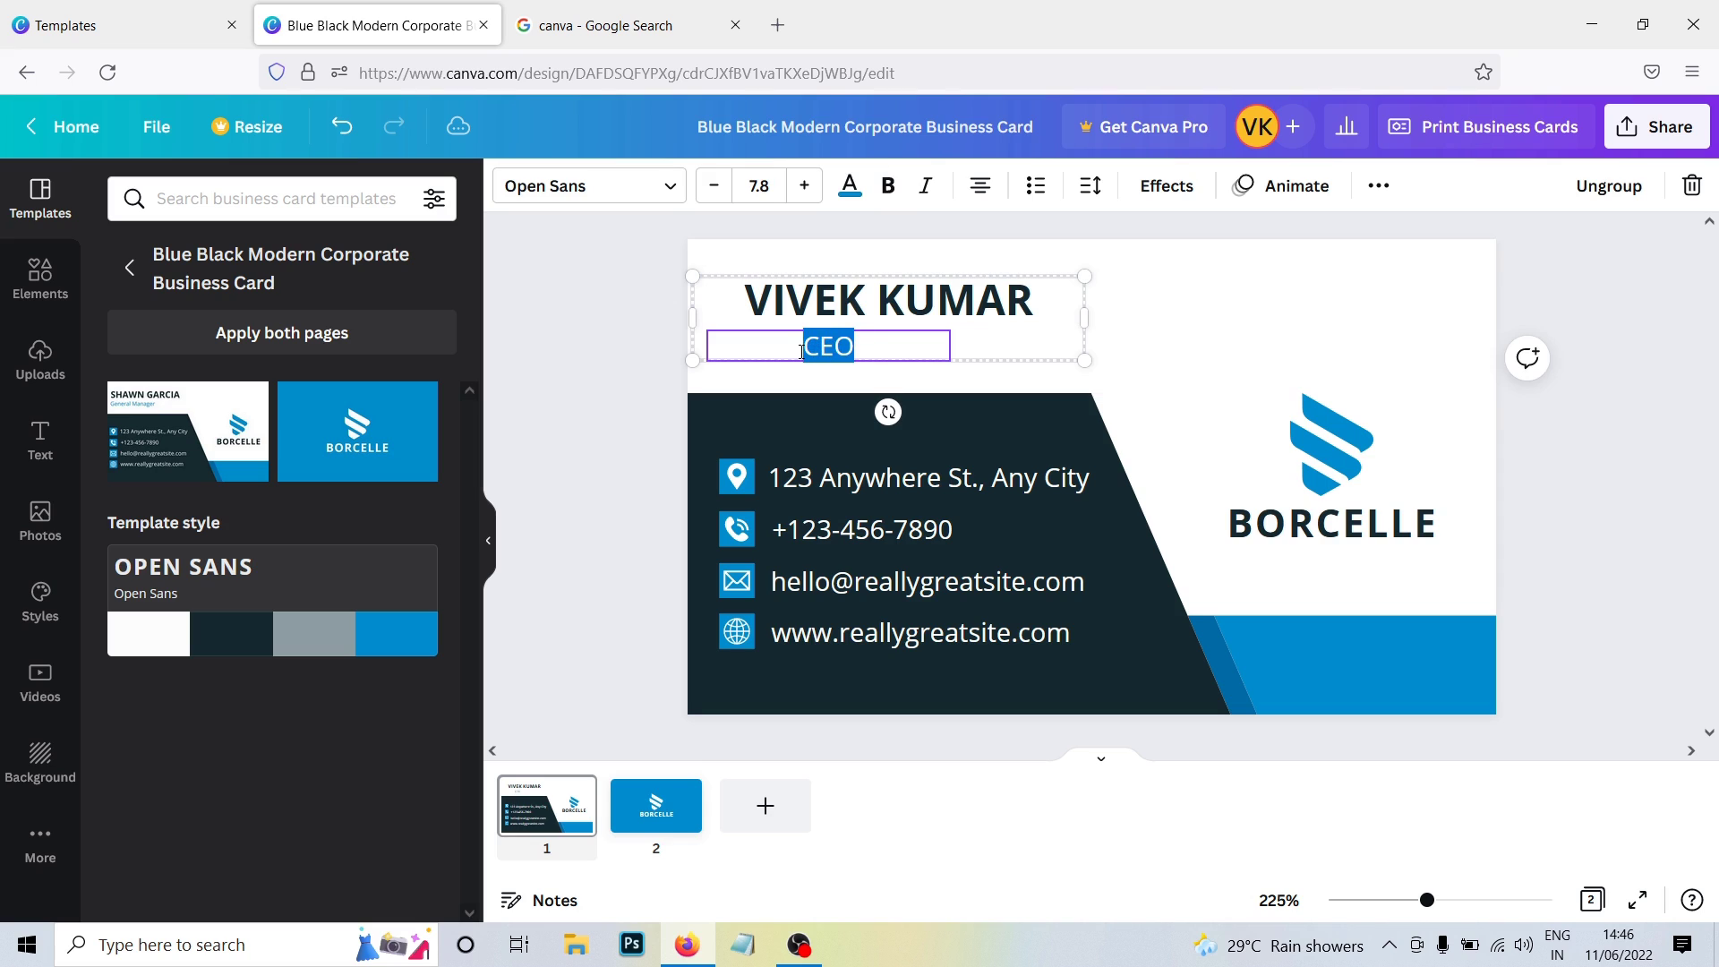
{"action": "left_click", "coordinate": [886, 185]}
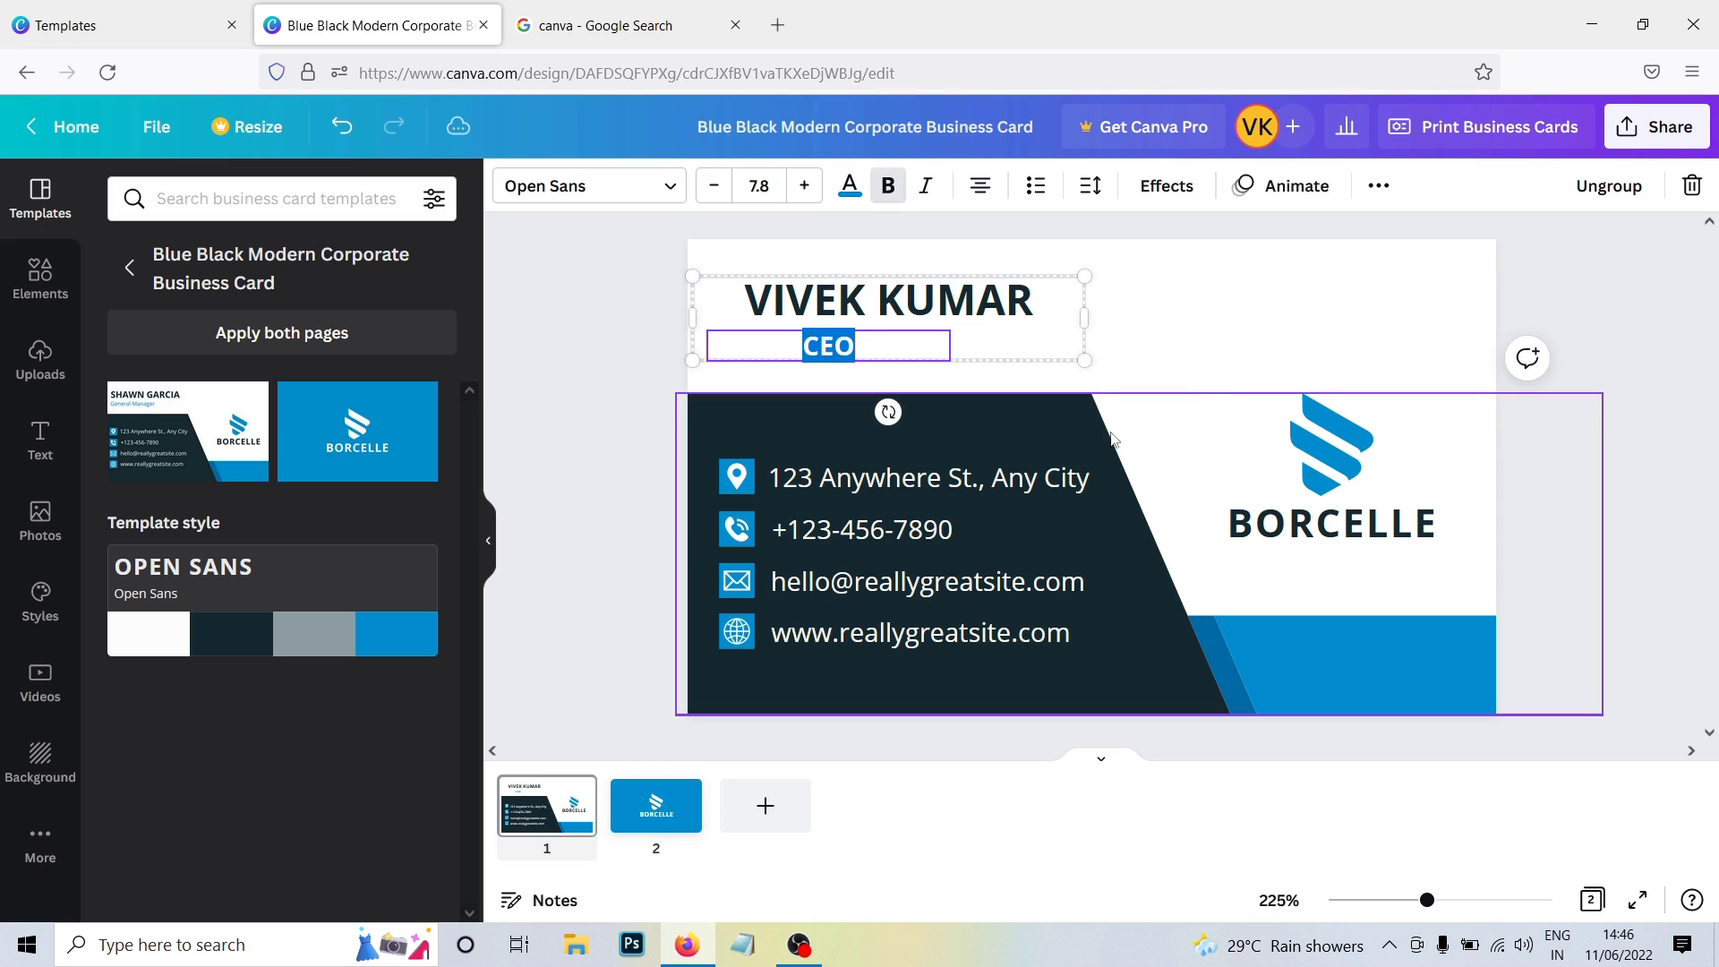
{"action": "left_click", "coordinate": [1160, 273]}
{"action": "left_click", "coordinate": [823, 348]}
{"action": "double_click", "coordinate": [823, 348]}
{"action": "left_click", "coordinate": [849, 186]}
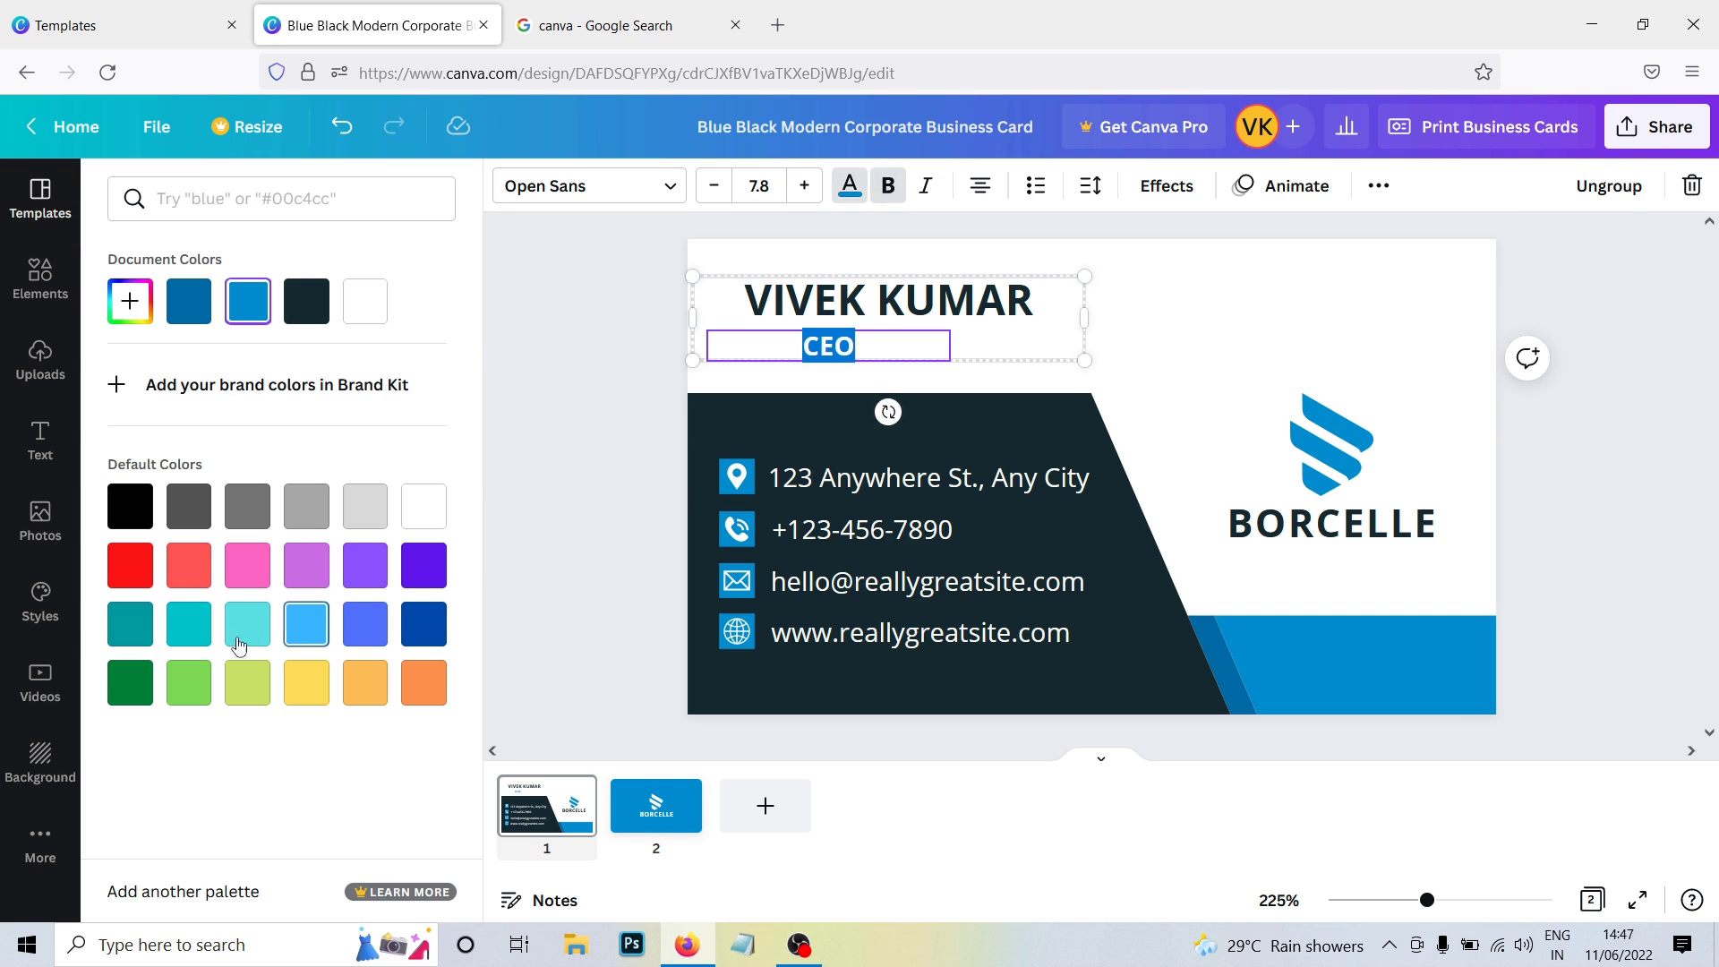
{"action": "key", "text": "Escape"}
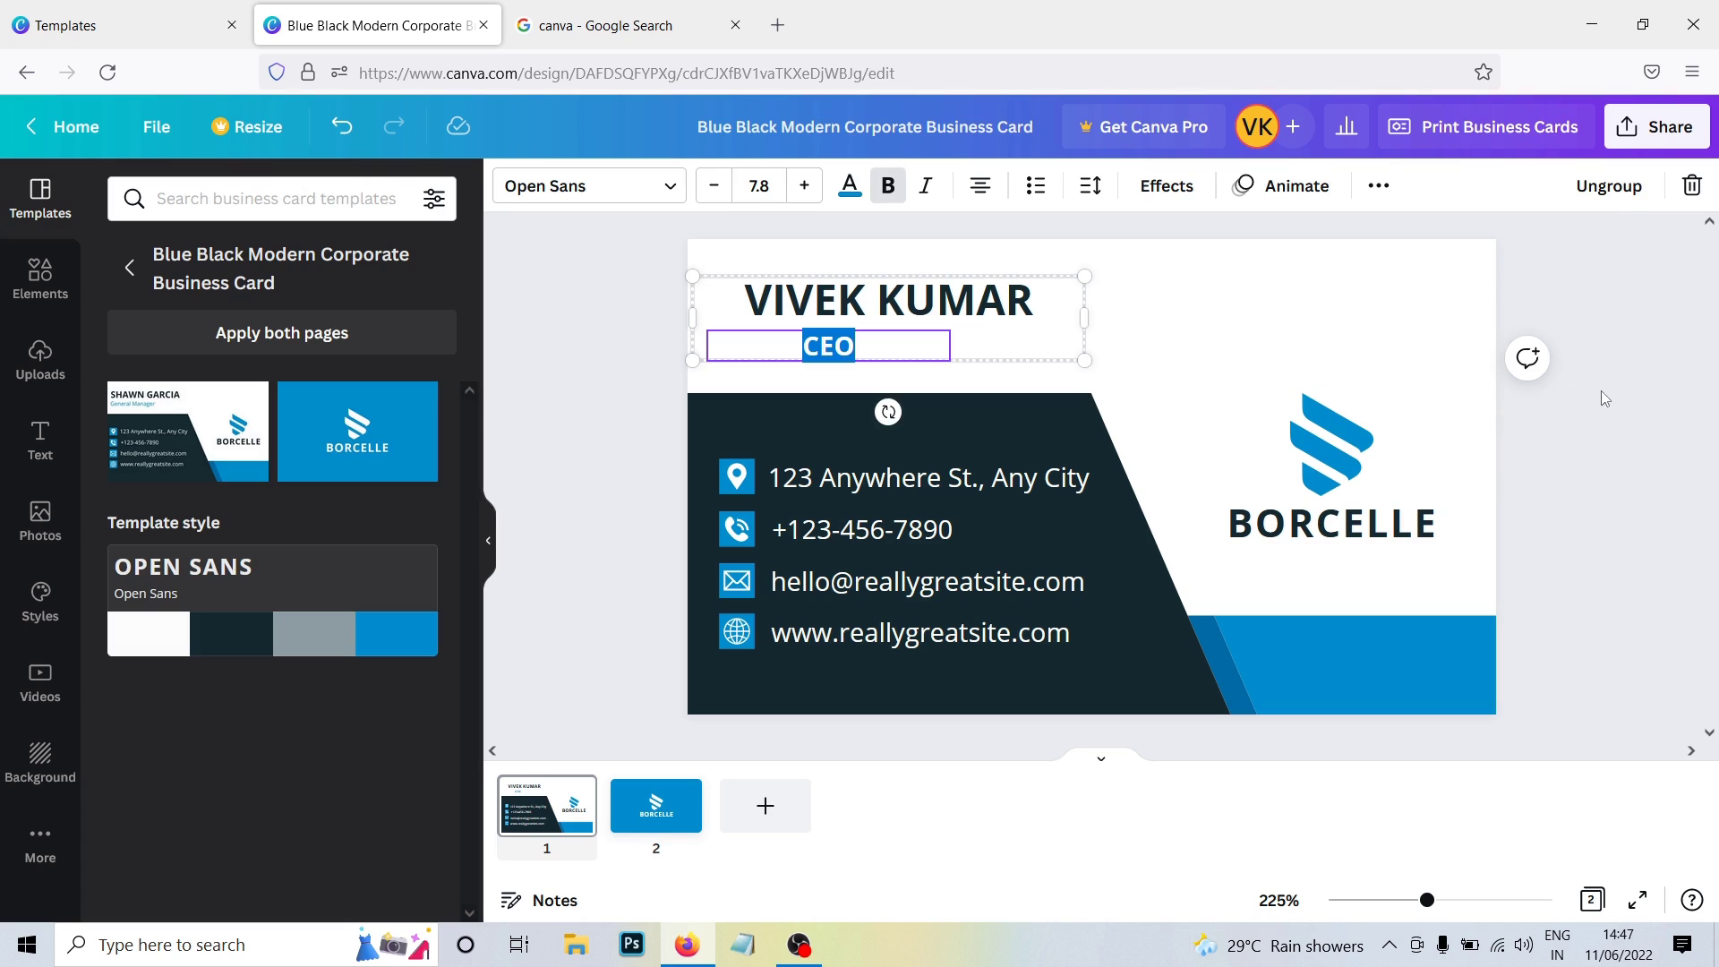
{"action": "left_click", "coordinate": [1605, 397]}
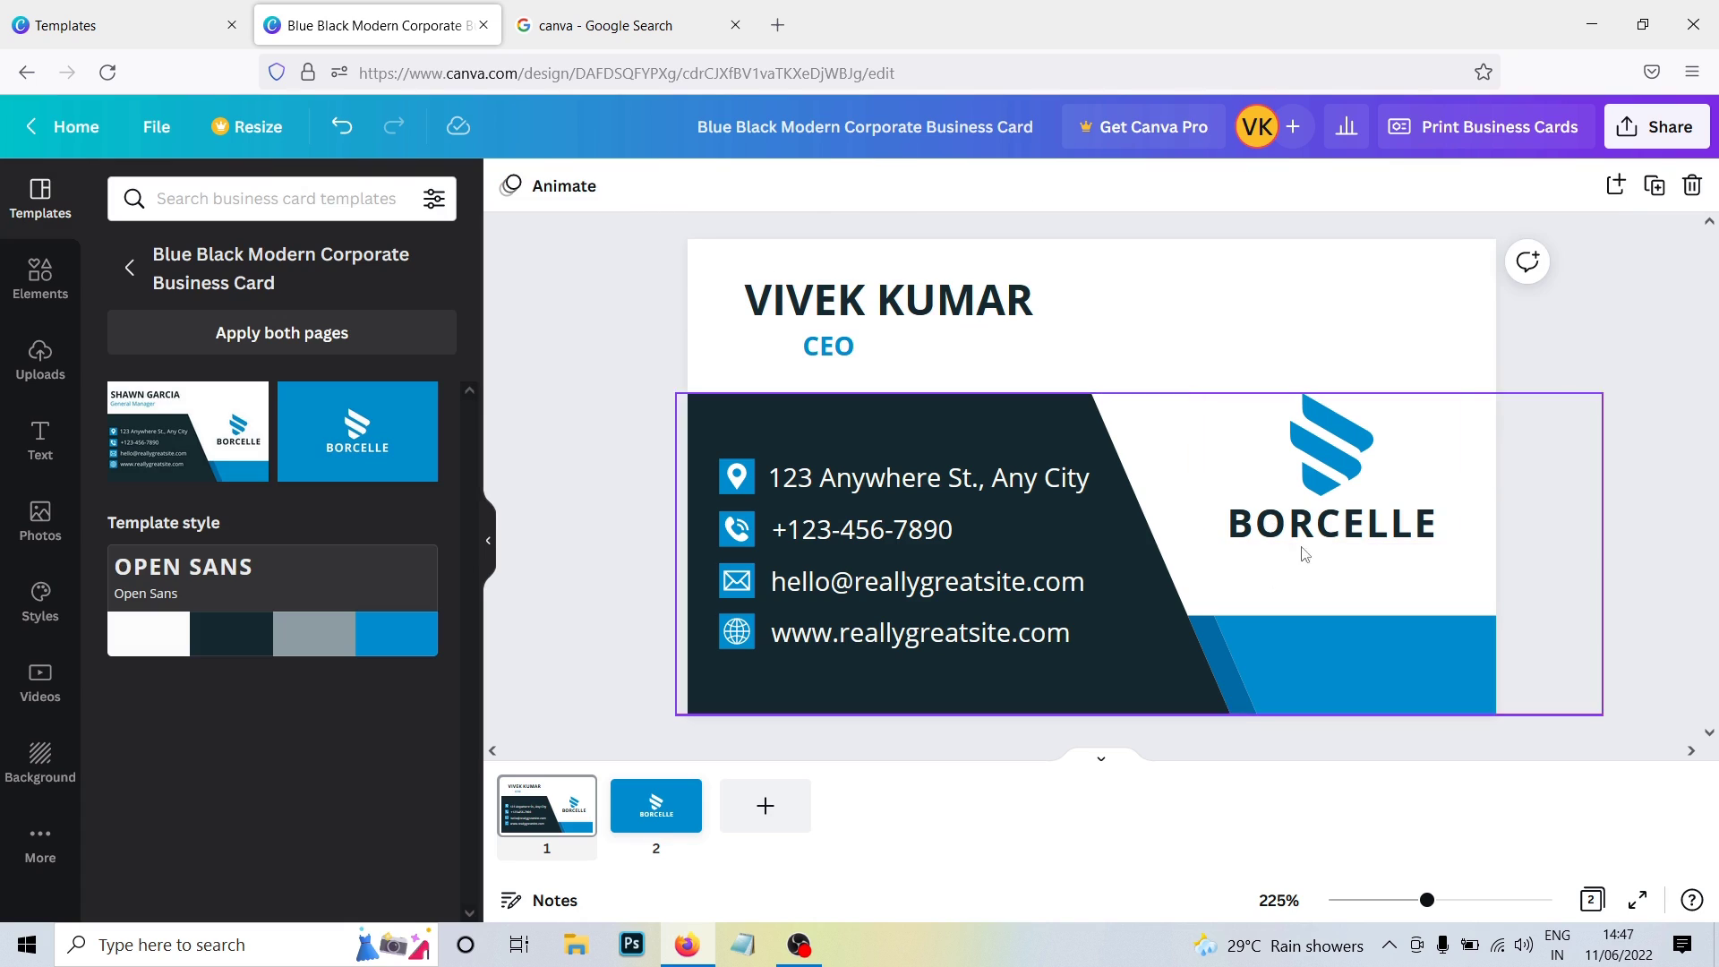
Delete the BORCELLE logo mark and its text from the card front
{"action": "left_click", "coordinate": [1363, 464]}
{"action": "right_click", "coordinate": [1363, 465]}
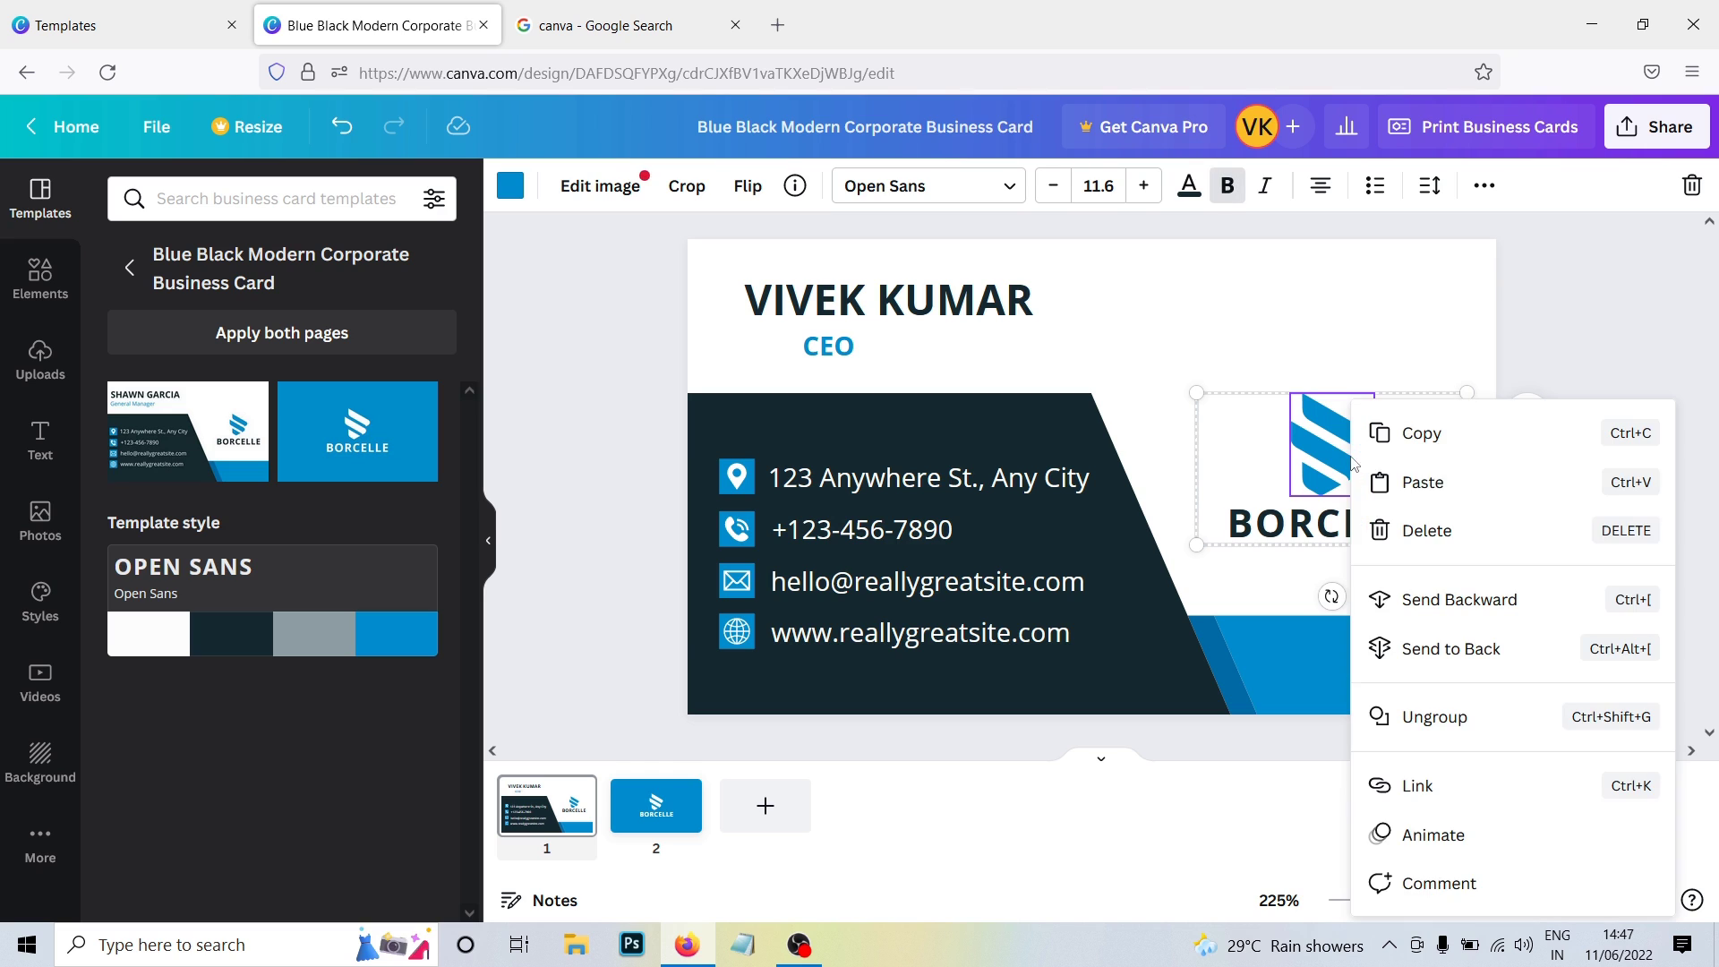
{"action": "left_click", "coordinate": [1444, 528]}
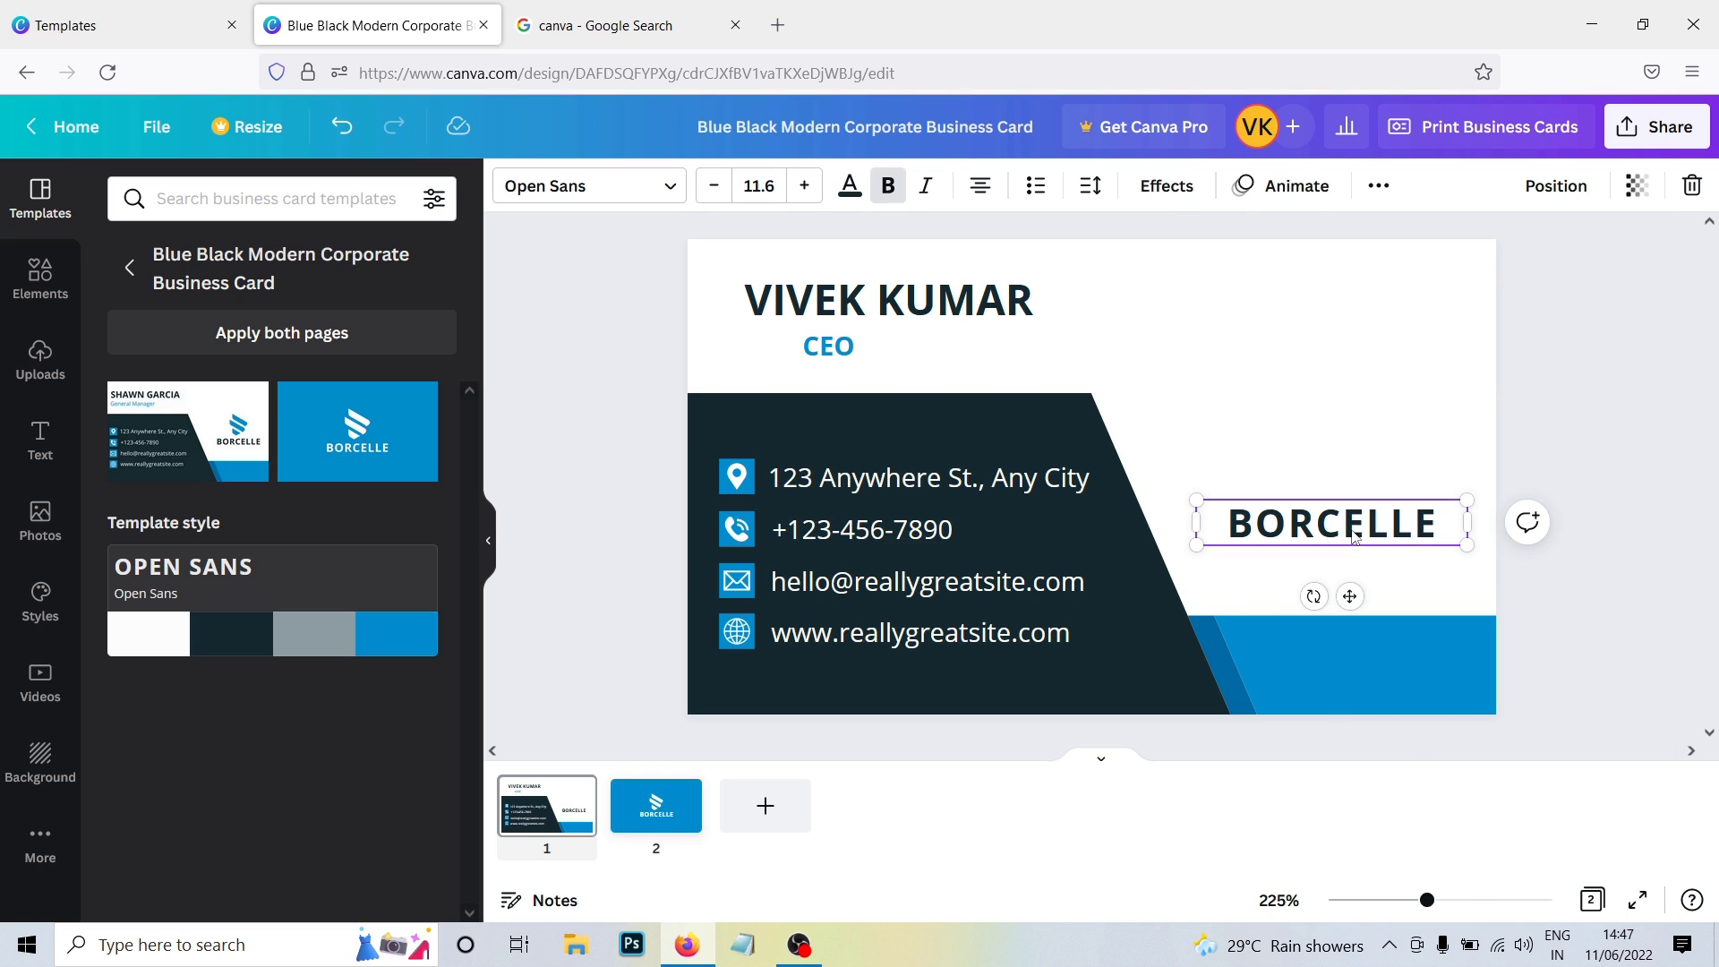
{"action": "right_click", "coordinate": [1360, 537]}
{"action": "left_click", "coordinate": [1420, 592]}
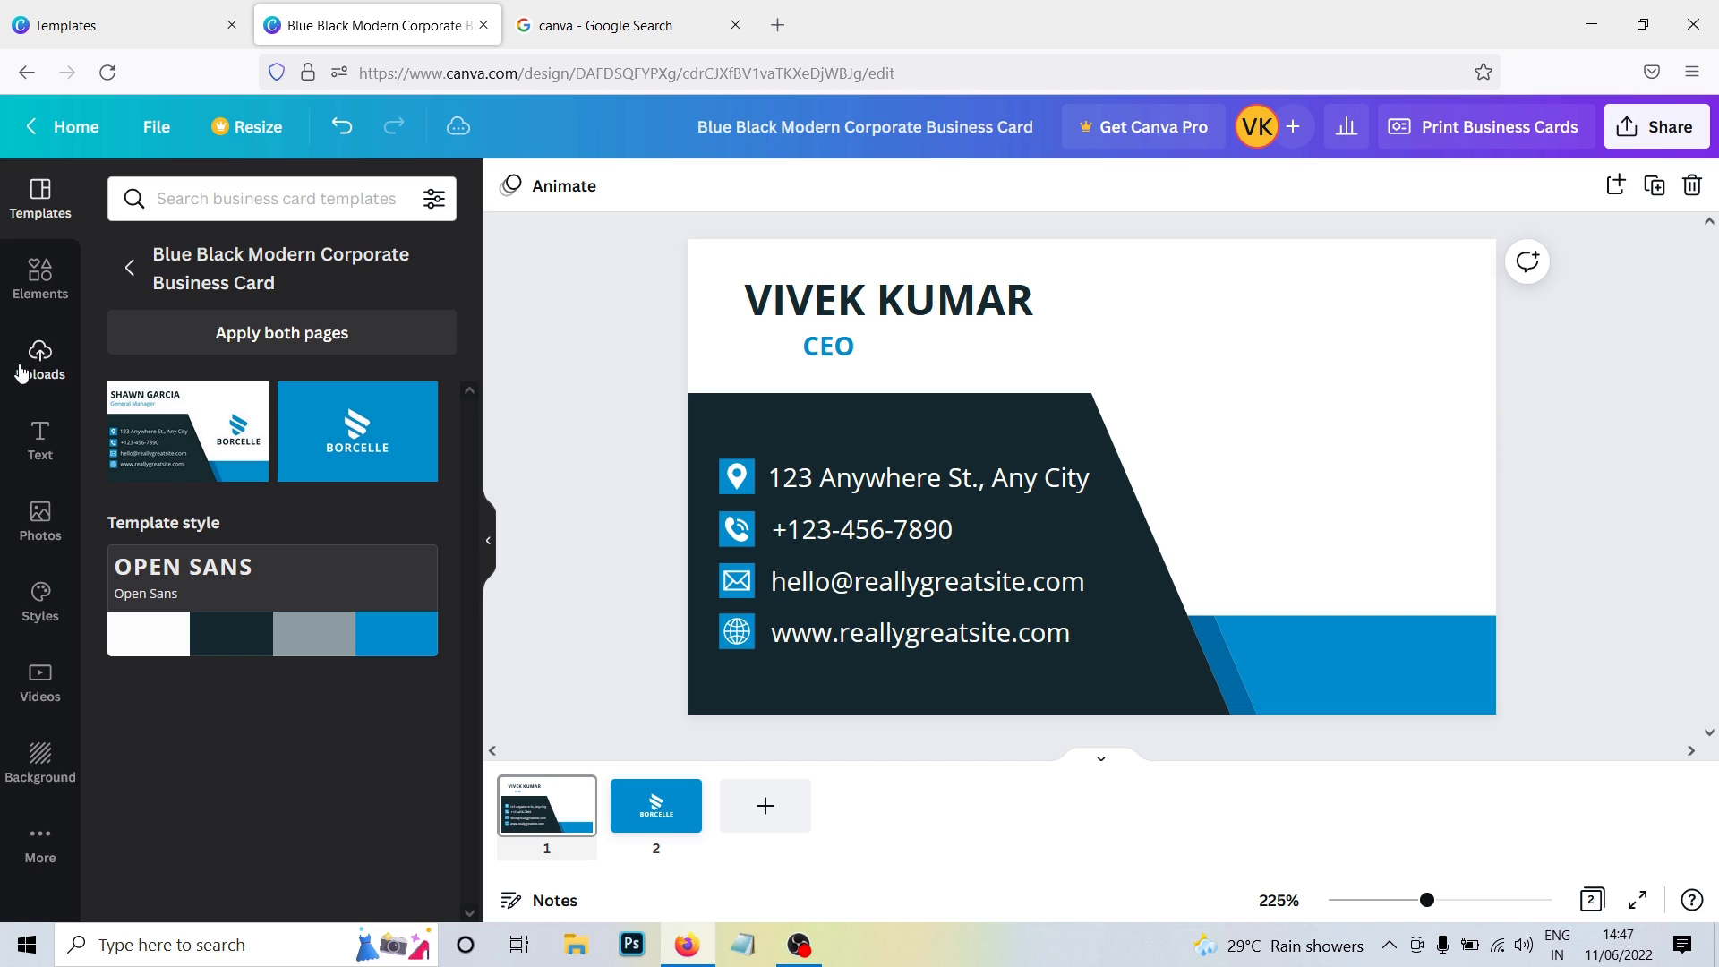
Add the uploaded DIGITAL GVK image and move it to the card's upper right
{"action": "left_click", "coordinate": [43, 360]}
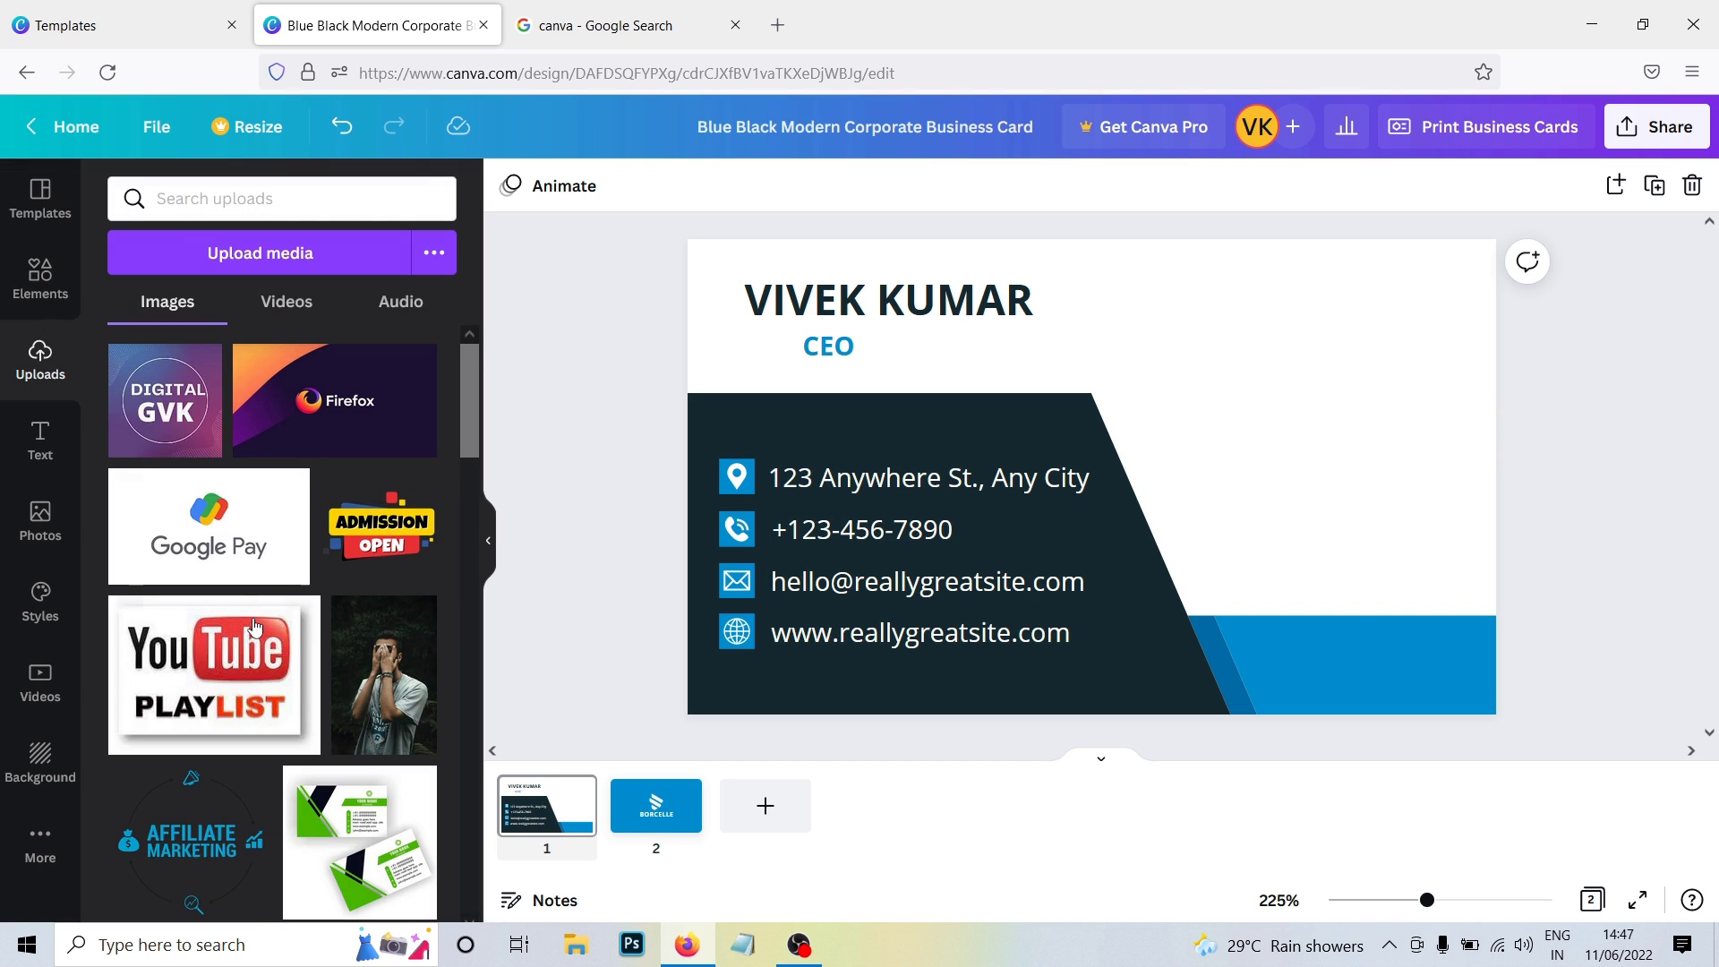
{"action": "mouse_move", "coordinate": [164, 400]}
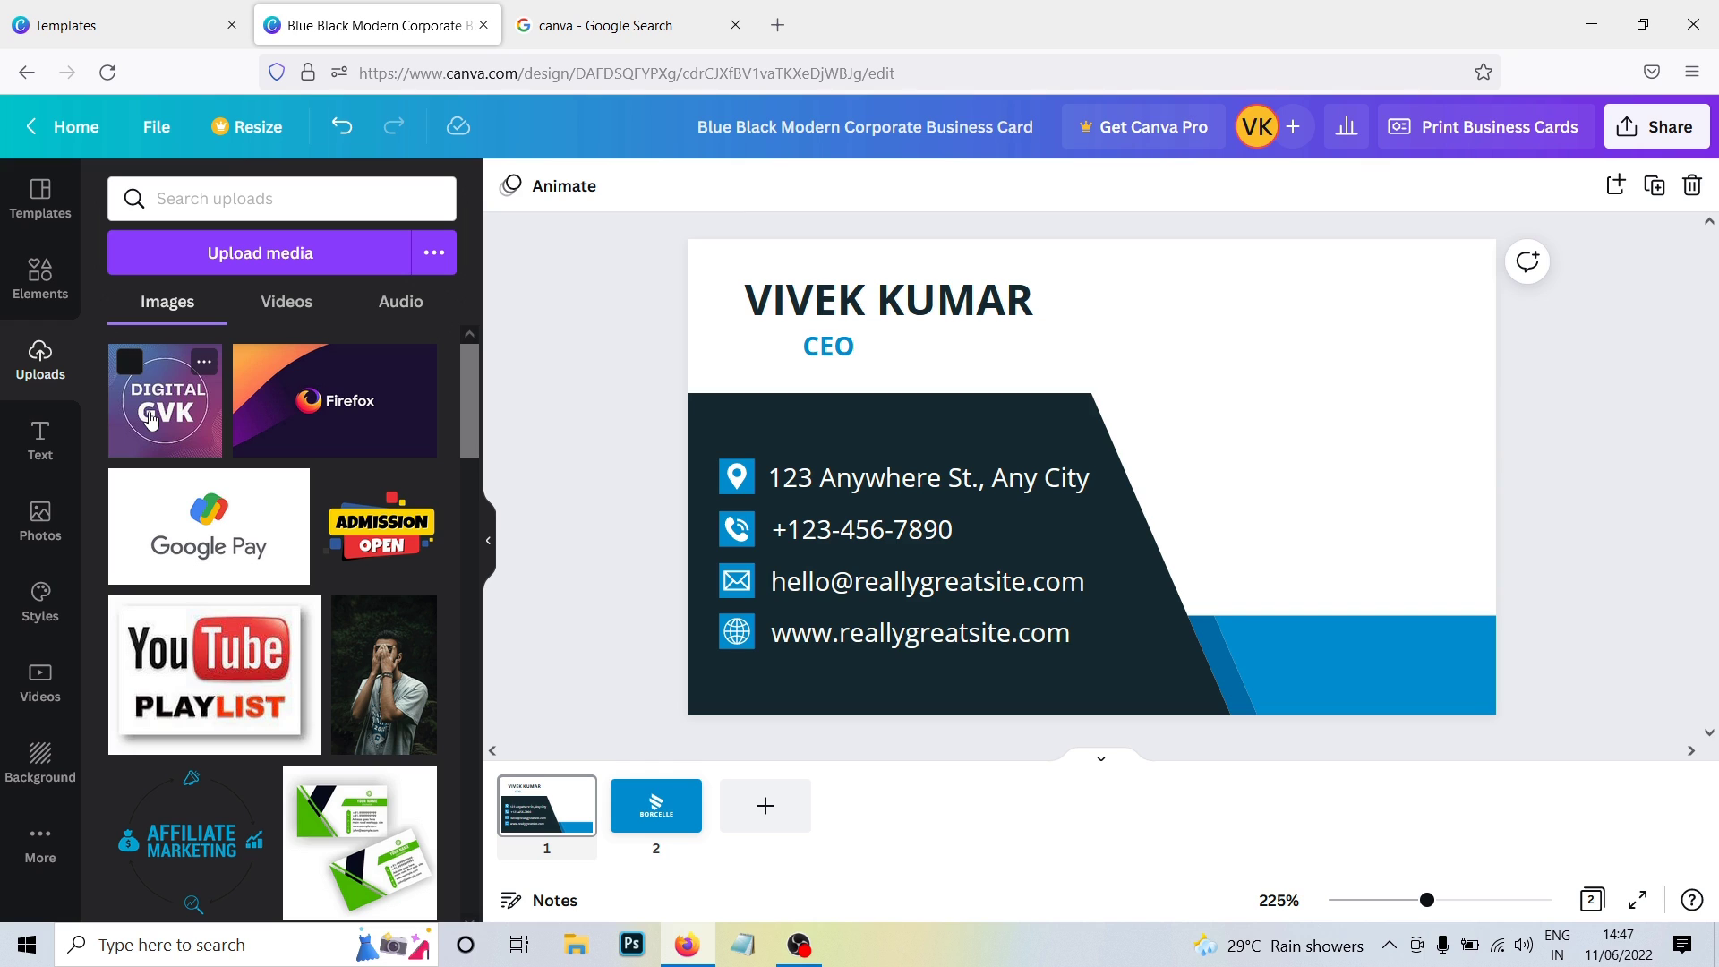
{"action": "left_click", "coordinate": [151, 418]}
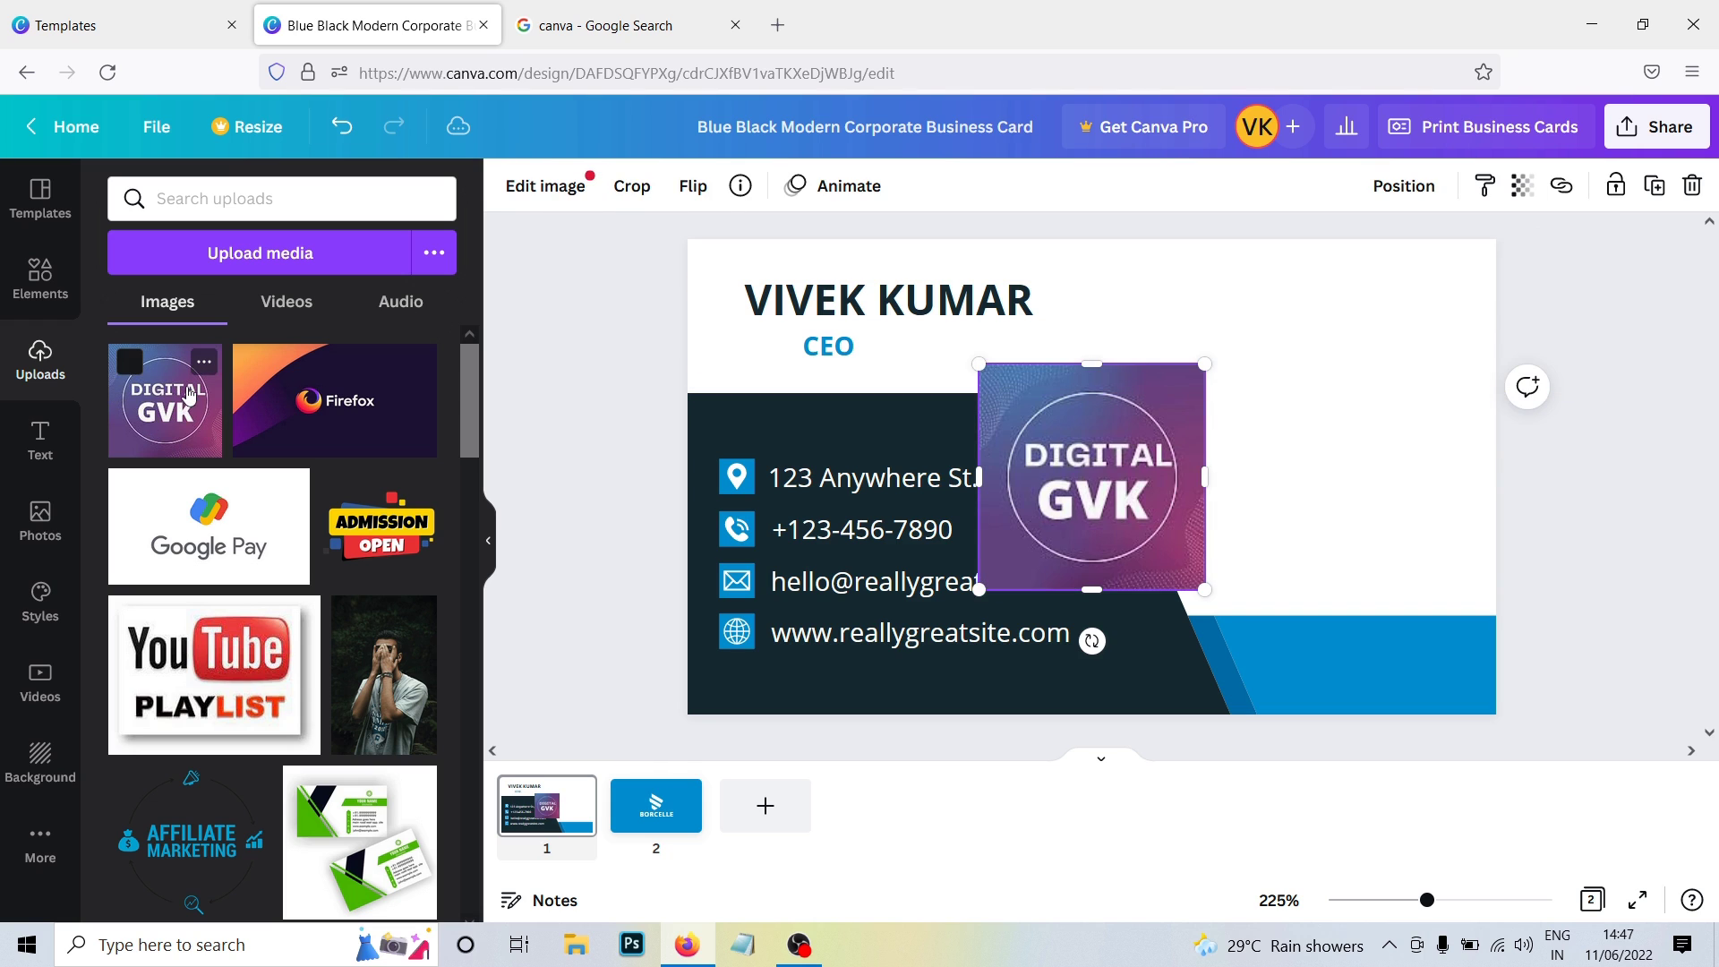
{"action": "left_click_drag", "start_coordinate": [1069, 410], "coordinate": [1340, 328]}
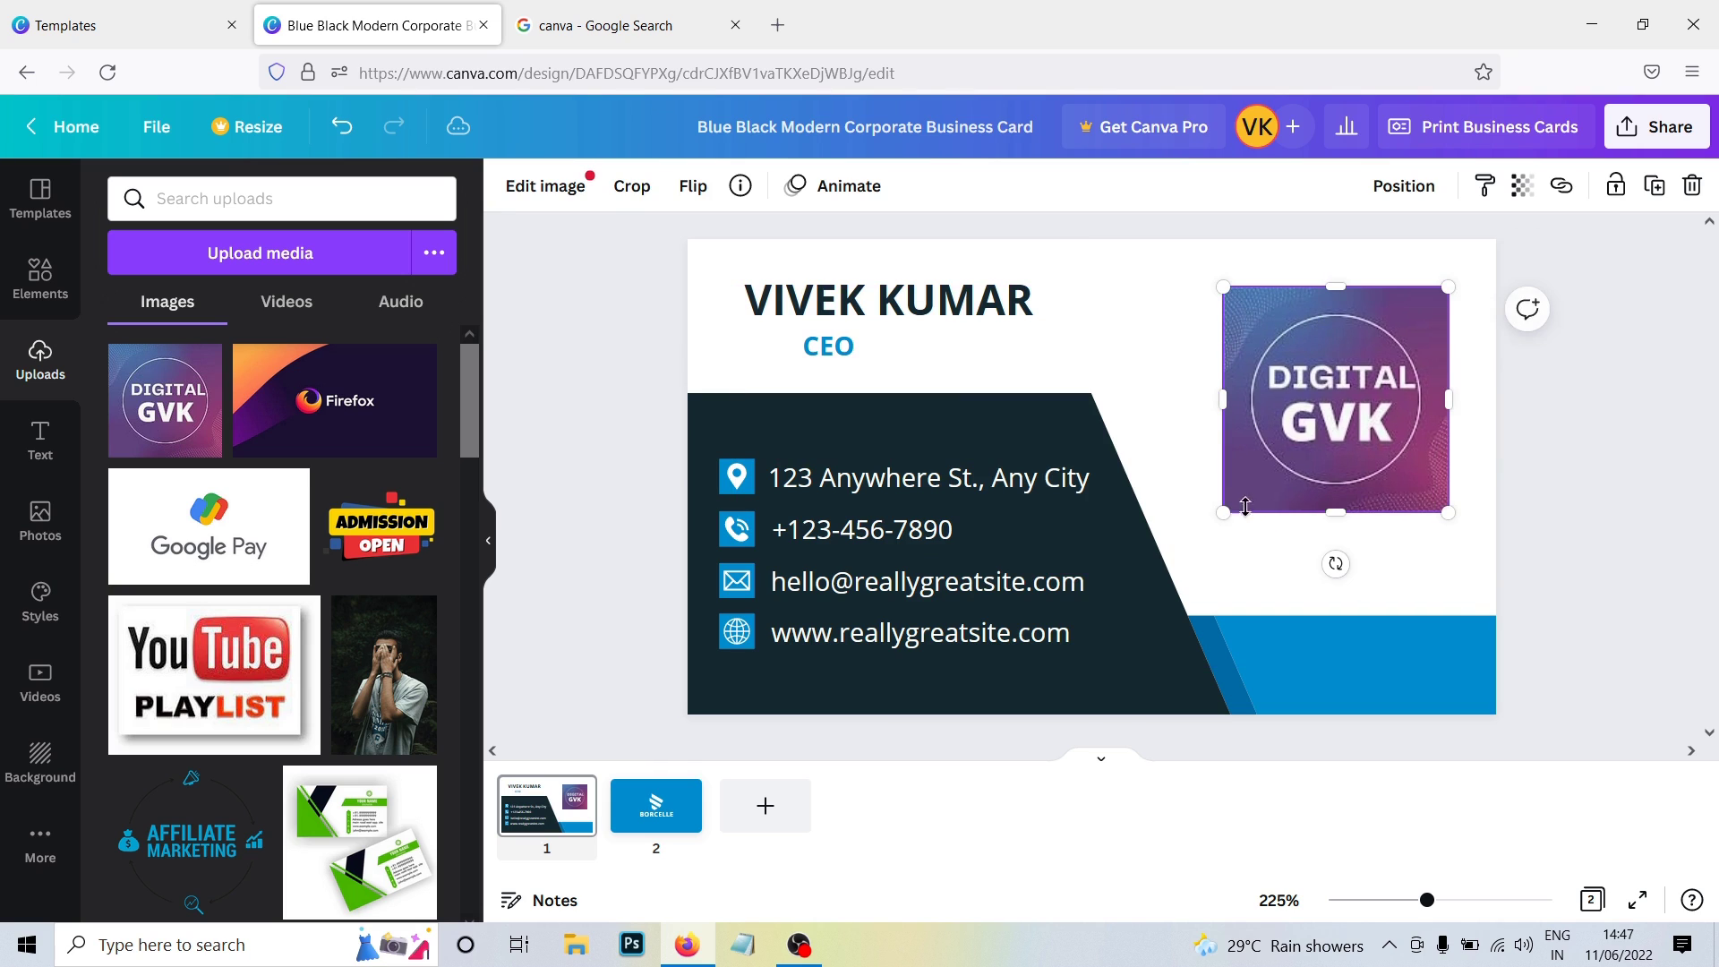
{"action": "left_click_drag", "start_coordinate": [1245, 519], "coordinate": [1210, 524]}
{"action": "left_click", "coordinate": [1314, 379]}
{"action": "left_click", "coordinate": [994, 493]}
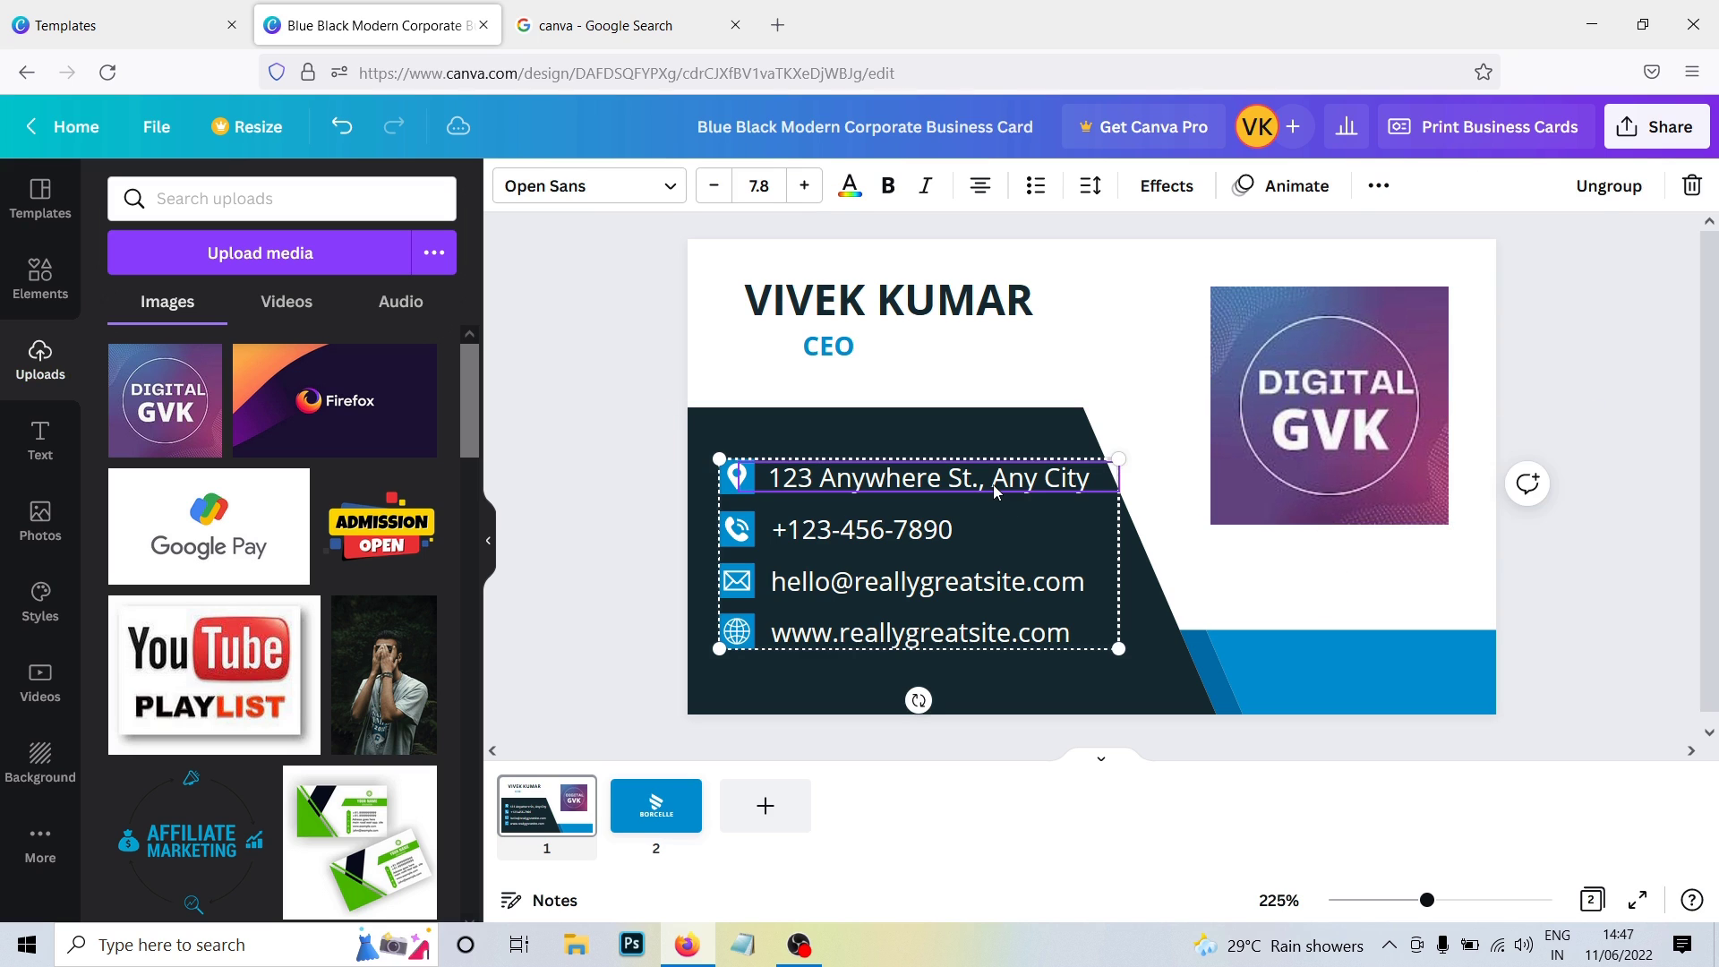
{"action": "double_click", "coordinate": [995, 492]}
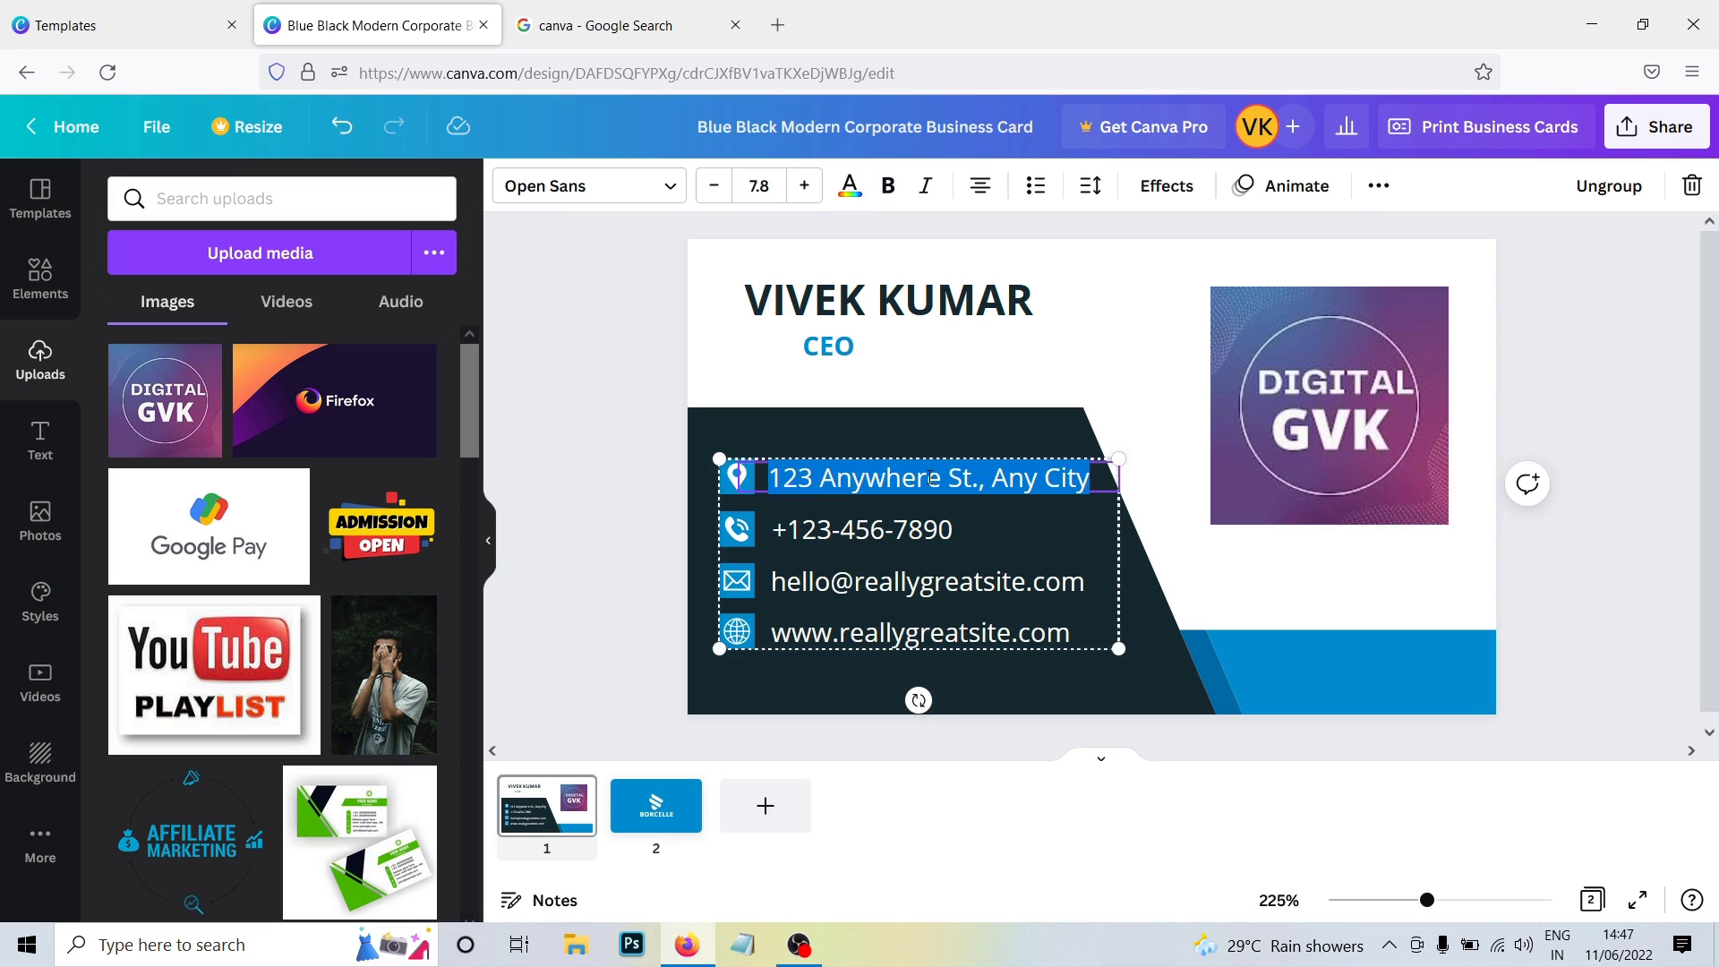
{"action": "type", "text": "m"}
{"action": "key", "text": "BackSpace"}
{"action": "type", "text": "M"}
{"action": "type", "text": "adrai "}
{"action": "type", "text": "-"}
{"action": "key", "text": "BackSpace"}
{"action": "key", "text": "BackSpace"}
{"action": "key", "text": "BackSpace"}
{"action": "key", "text": "BackSpace"}
{"action": "key", "text": "BackSpace"}
{"action": "type", "text": "u"}
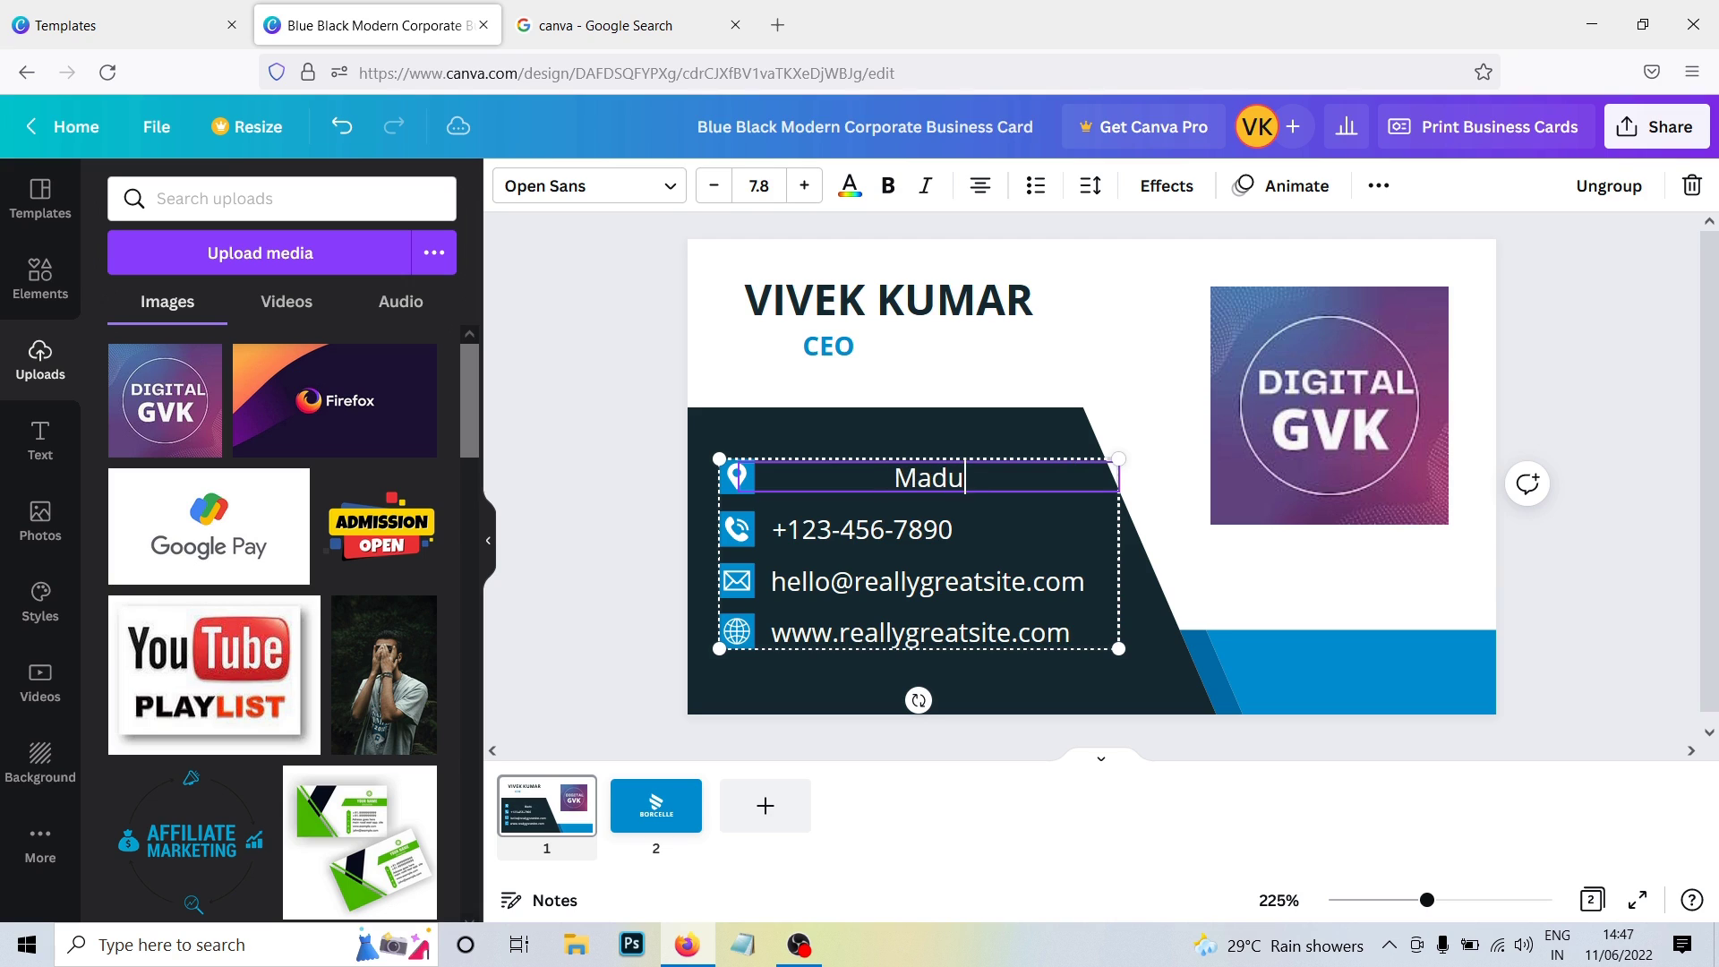
{"action": "type", "text": "rai - "}
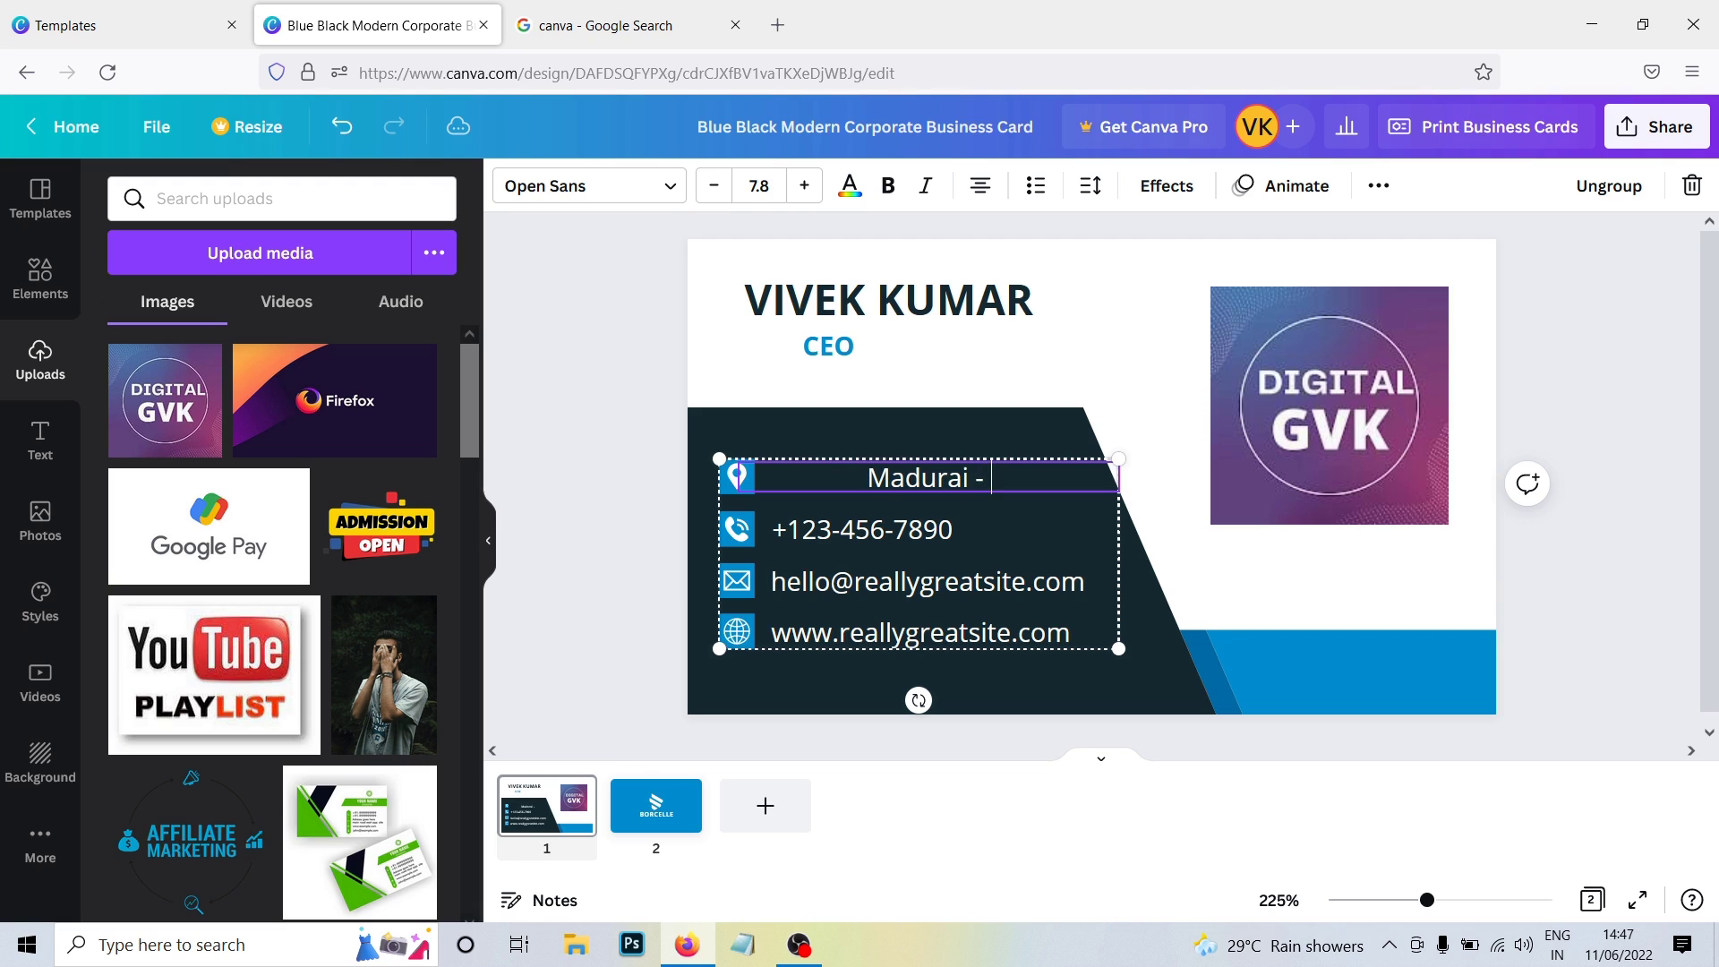
{"action": "type", "text": "625221"}
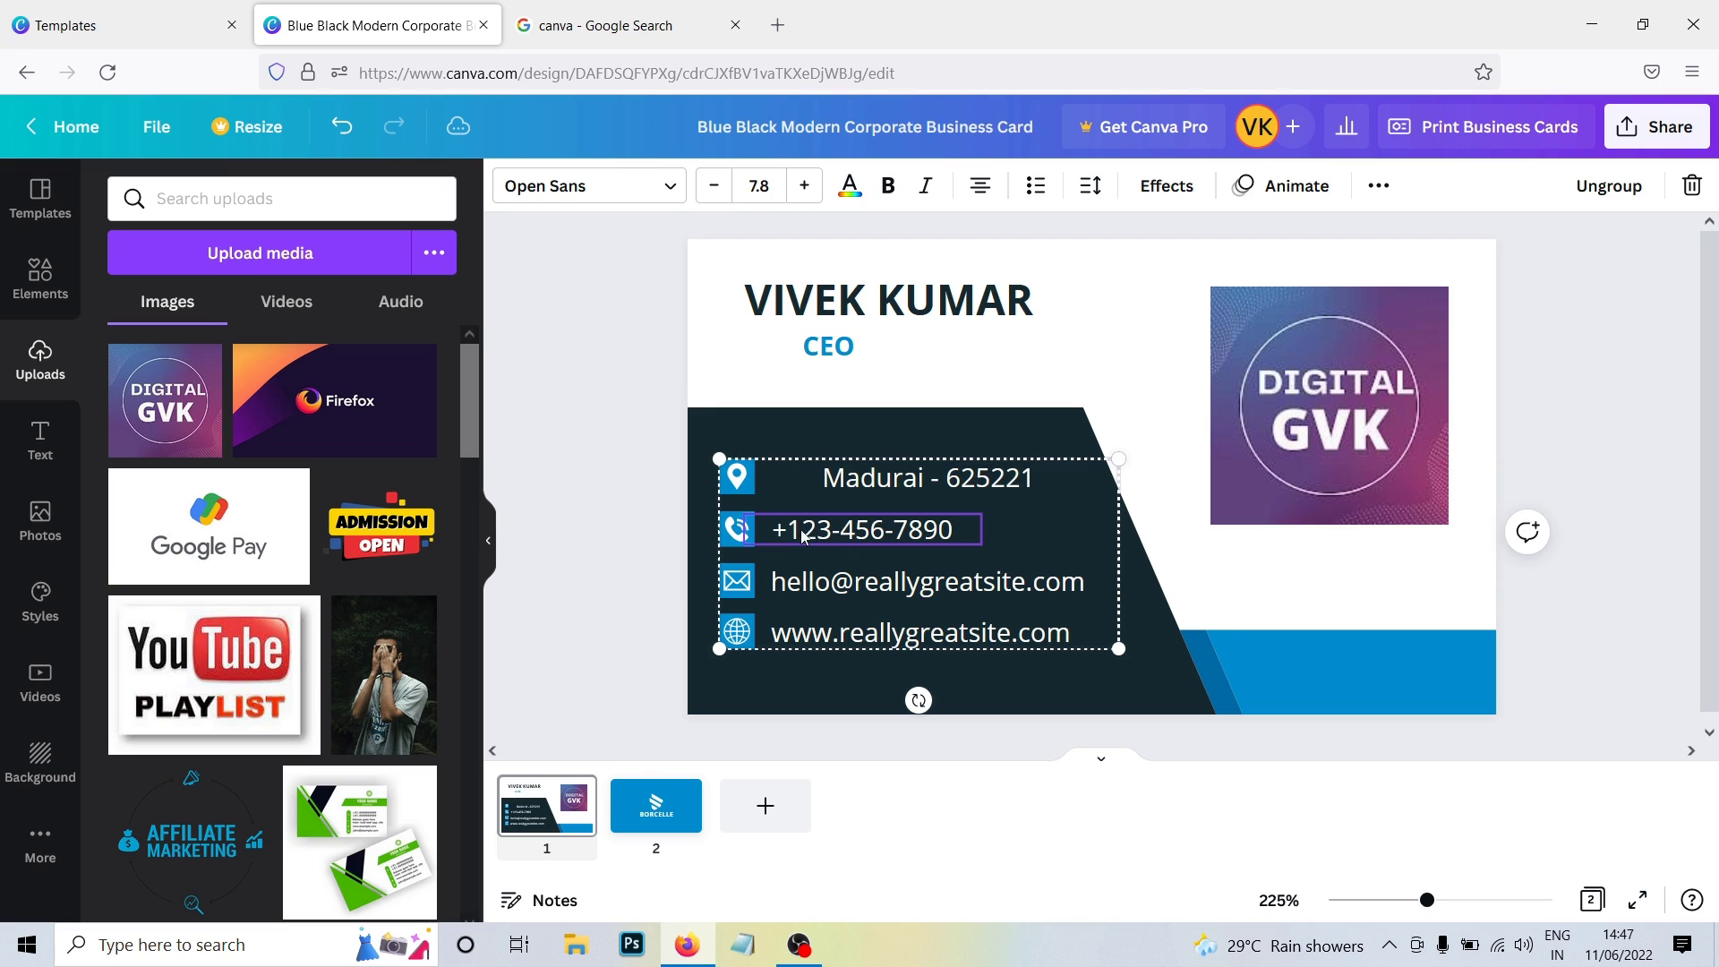
{"action": "double_click", "coordinate": [779, 529]}
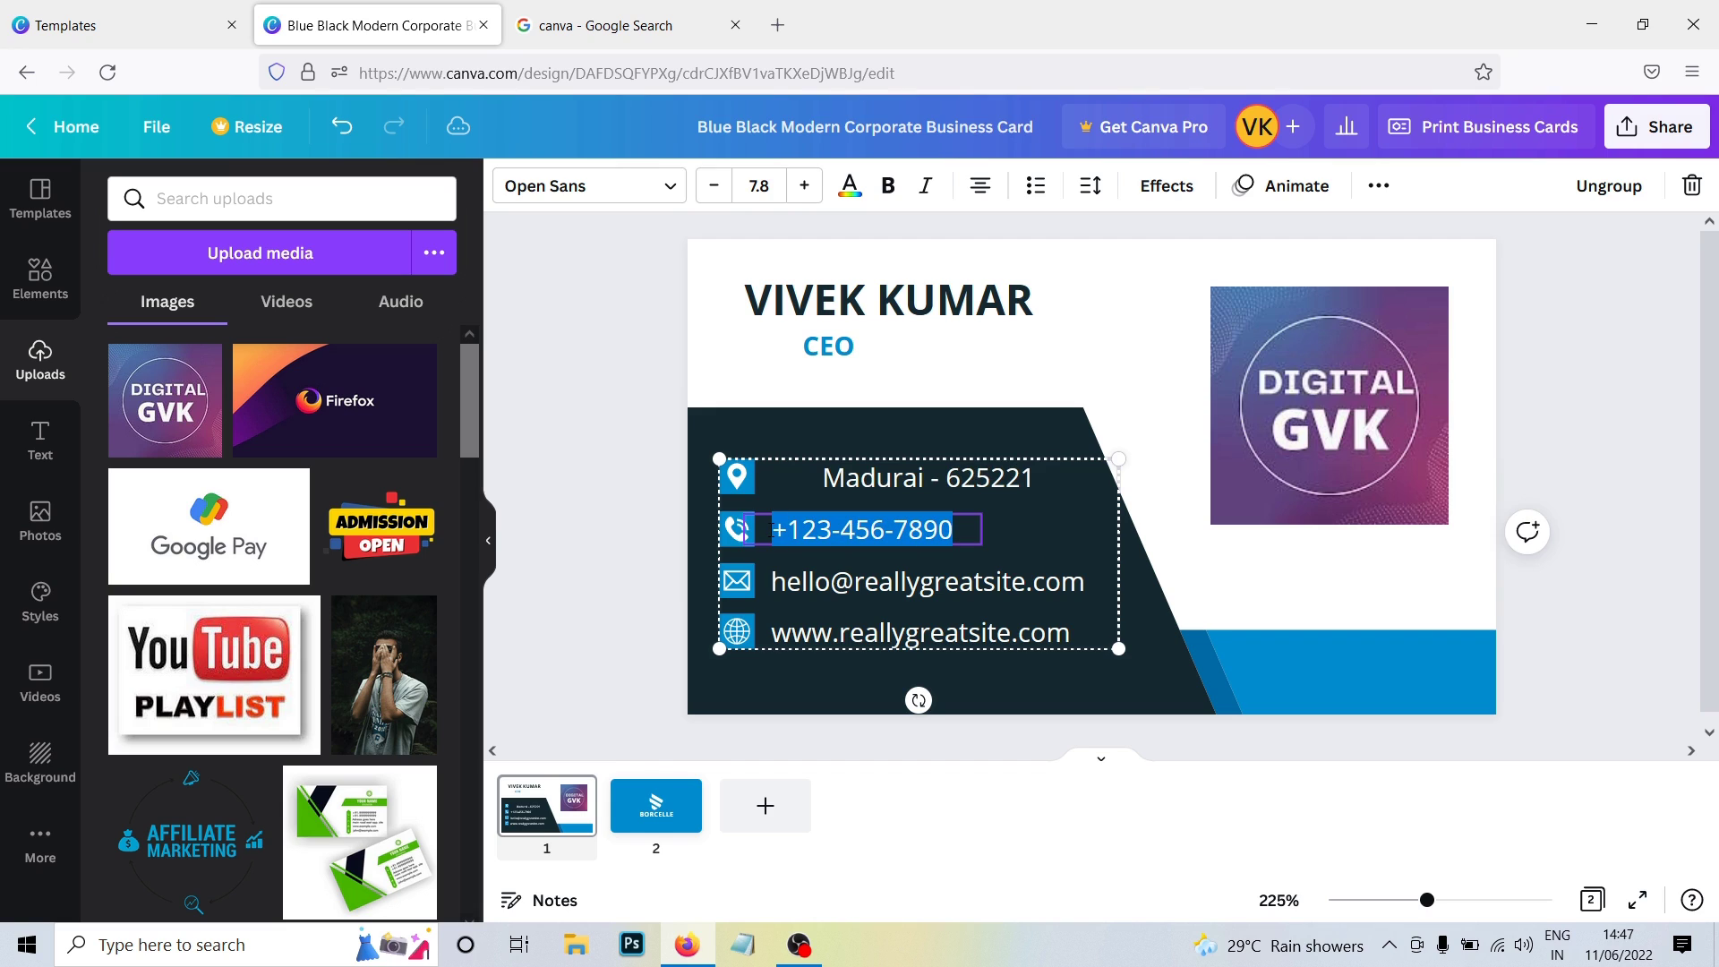
{"action": "type", "text": "0000000000"}
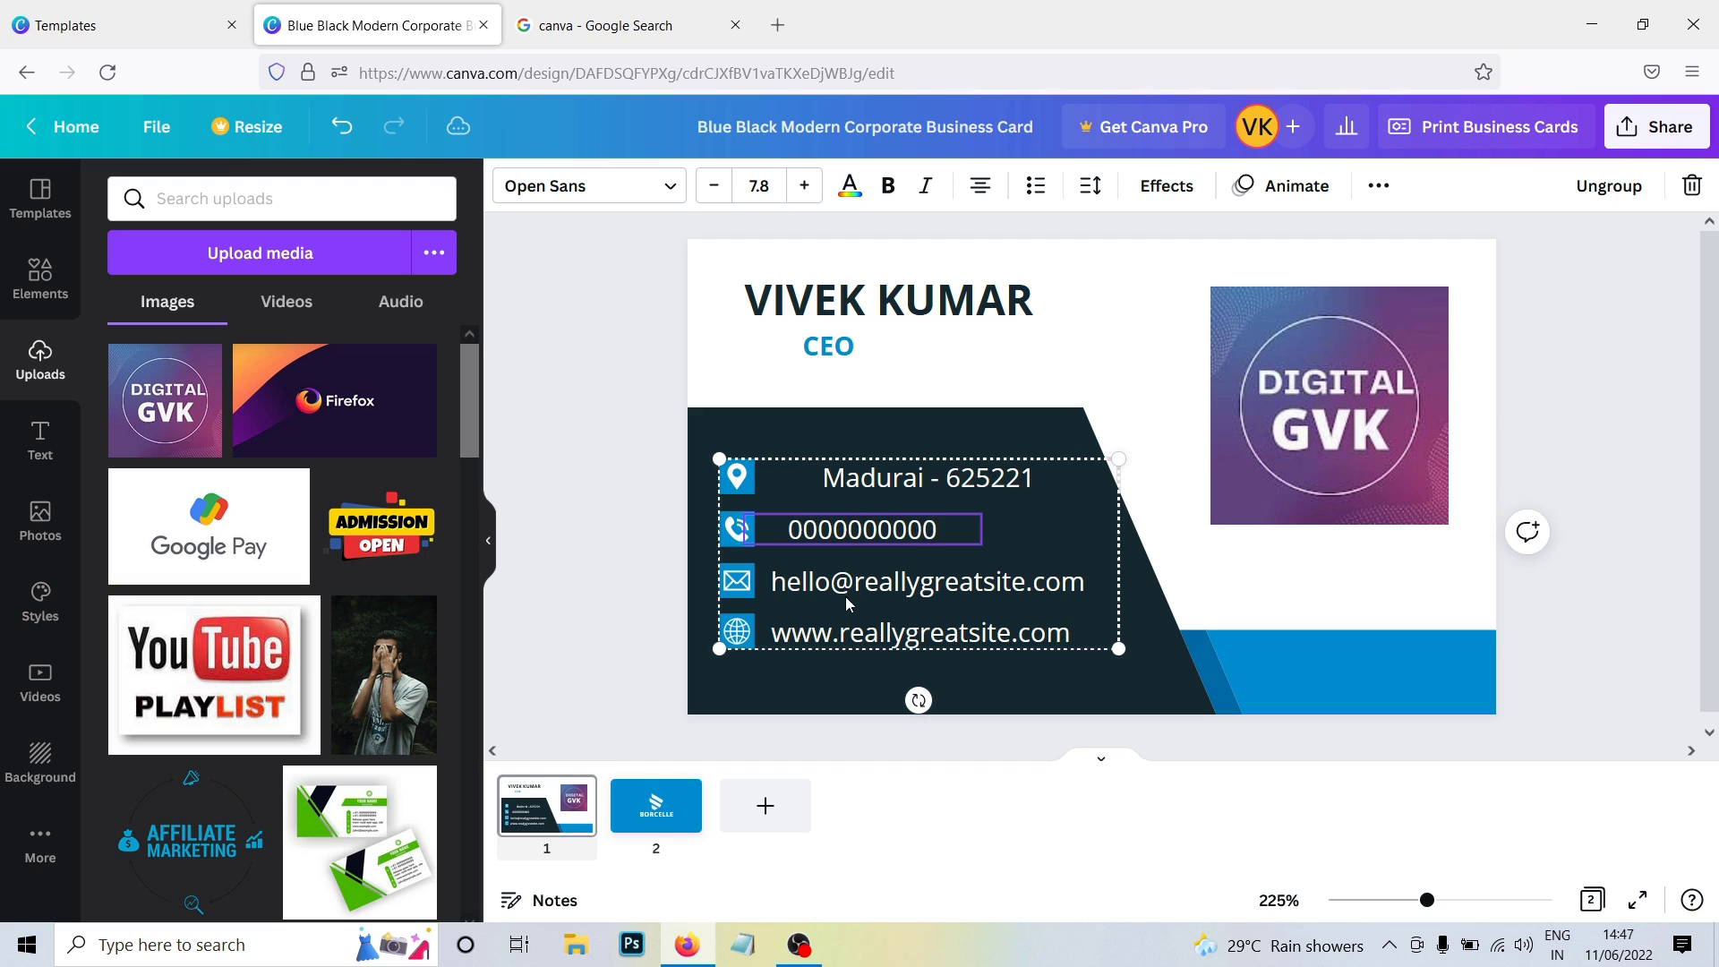
{"action": "triple_click", "coordinate": [845, 589]}
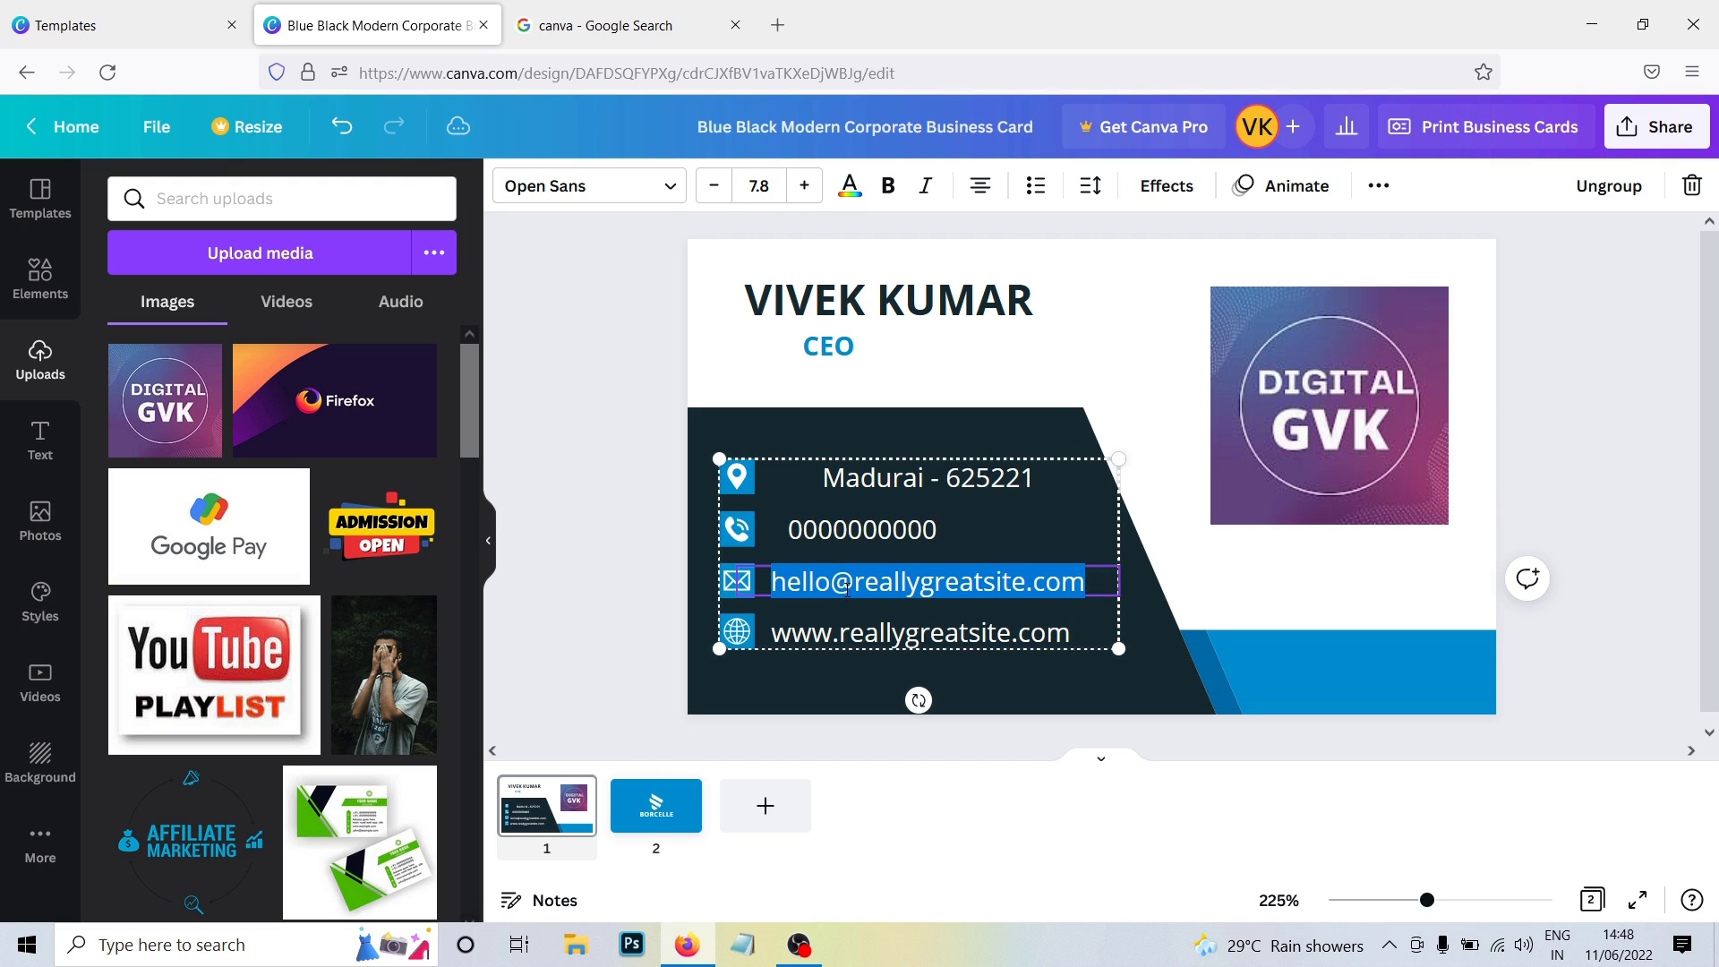
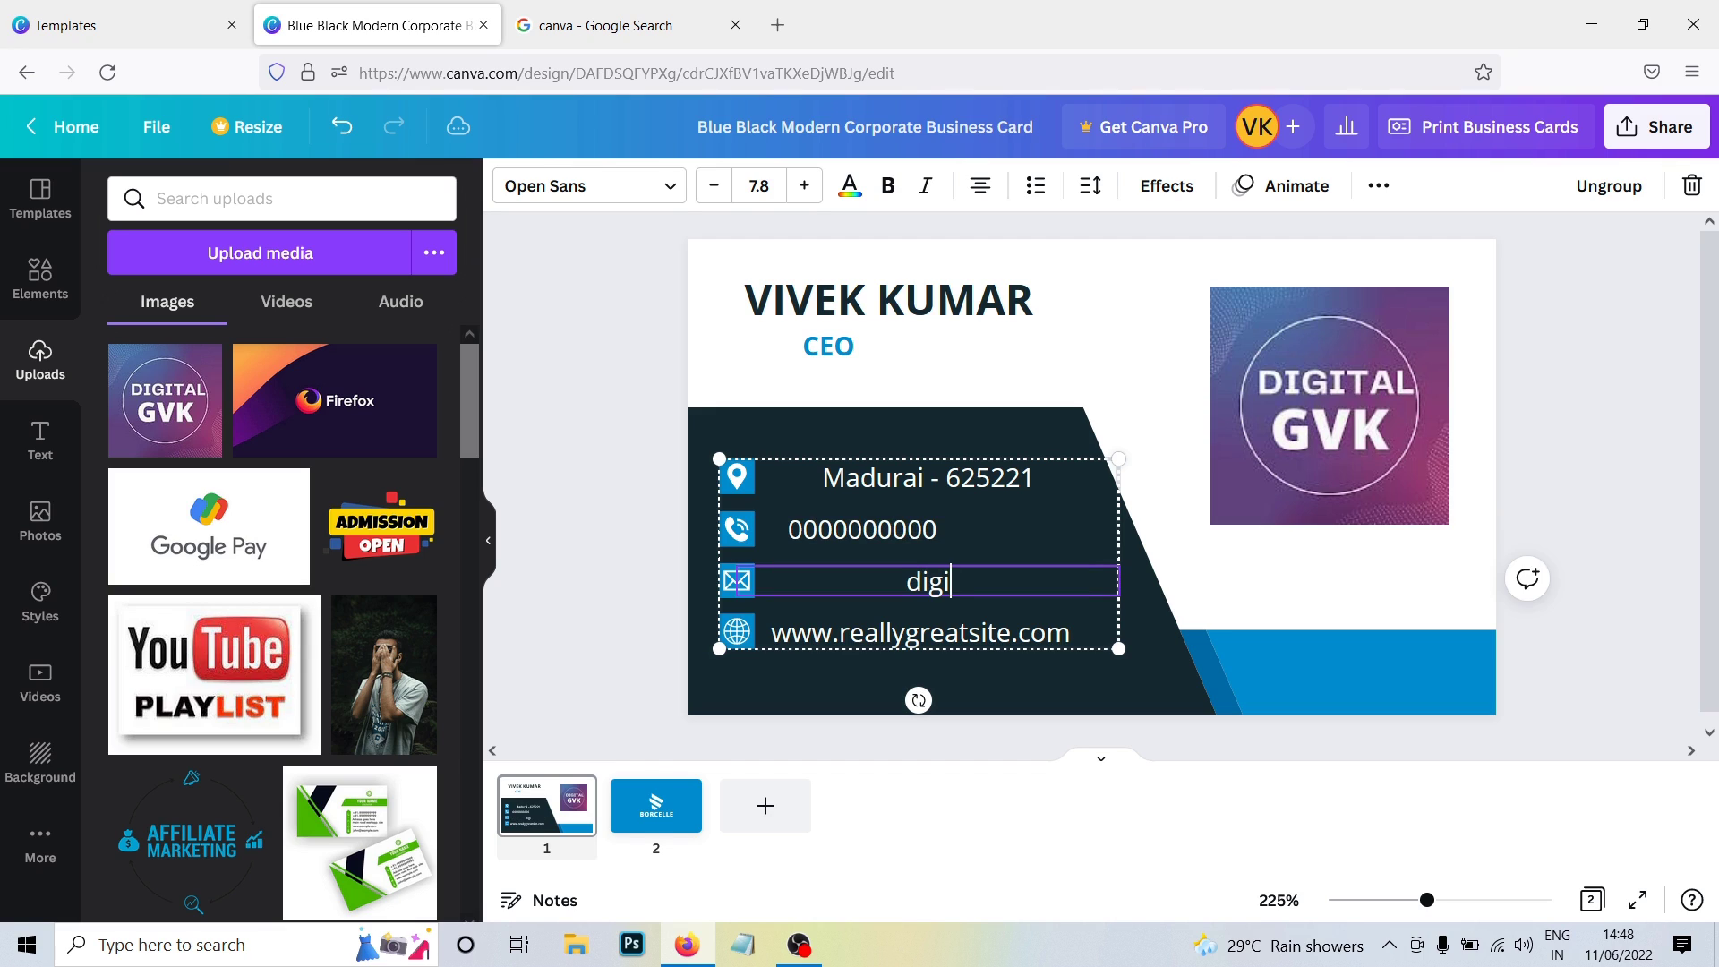
{"action": "left_click", "coordinate": [865, 631]}
{"action": "double_click", "coordinate": [865, 632]}
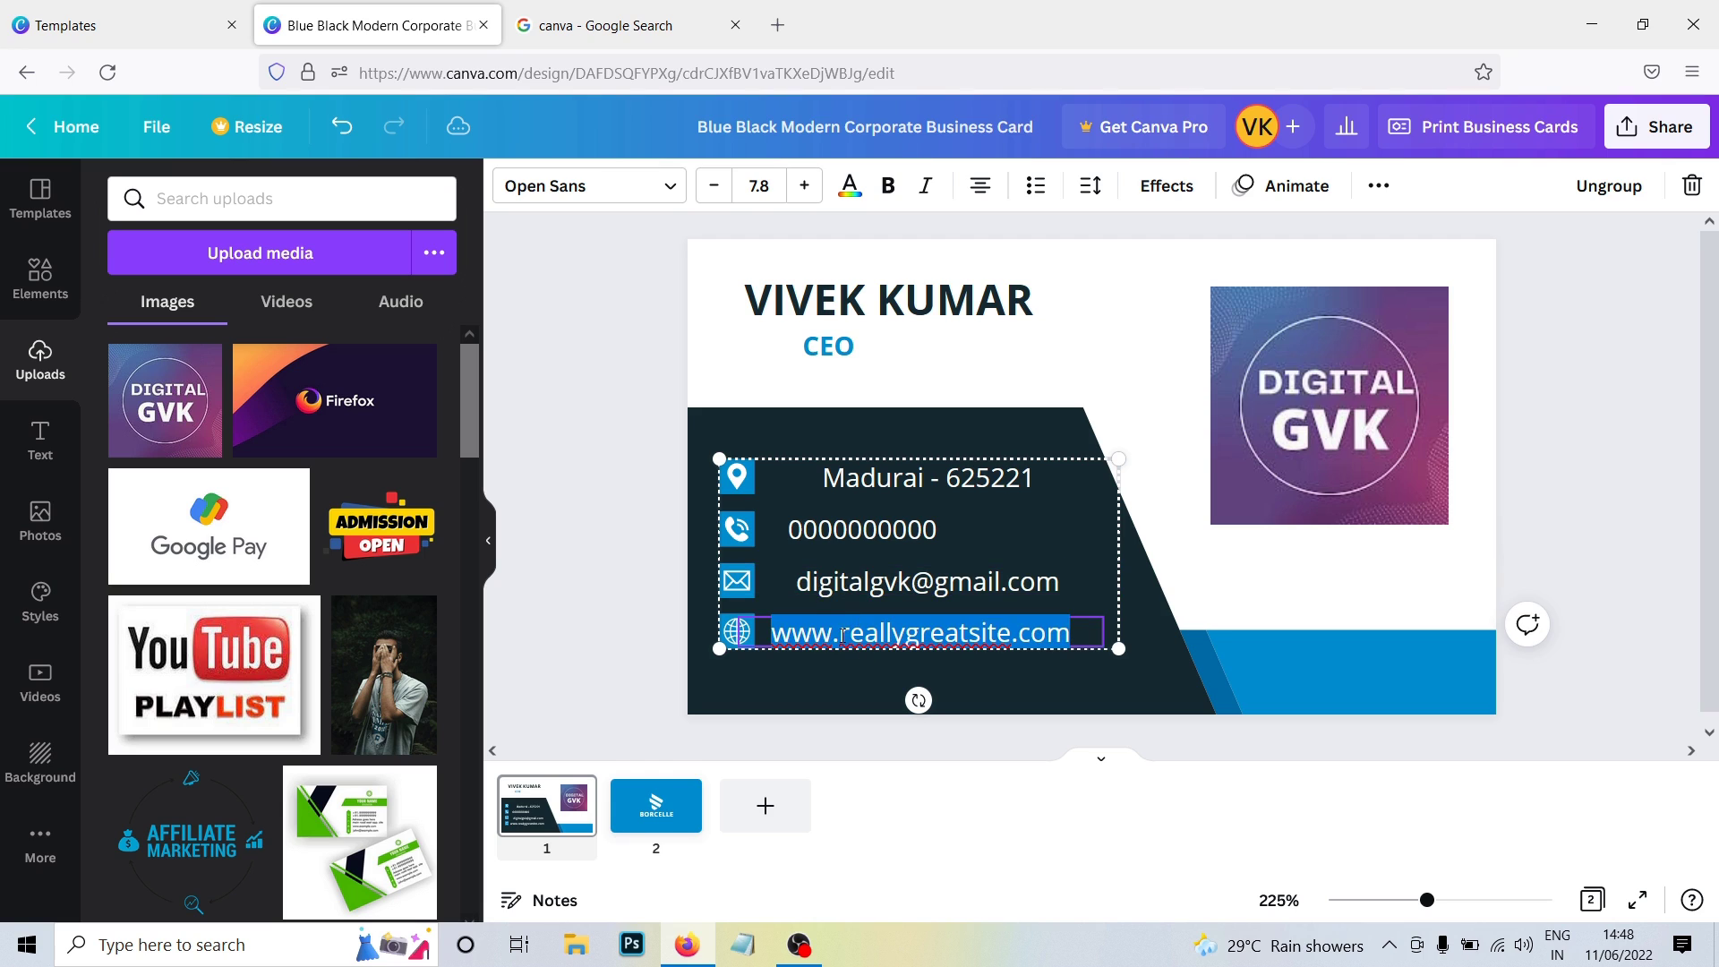
{"action": "left_click", "coordinate": [842, 632]}
{"action": "double_click", "coordinate": [912, 636]}
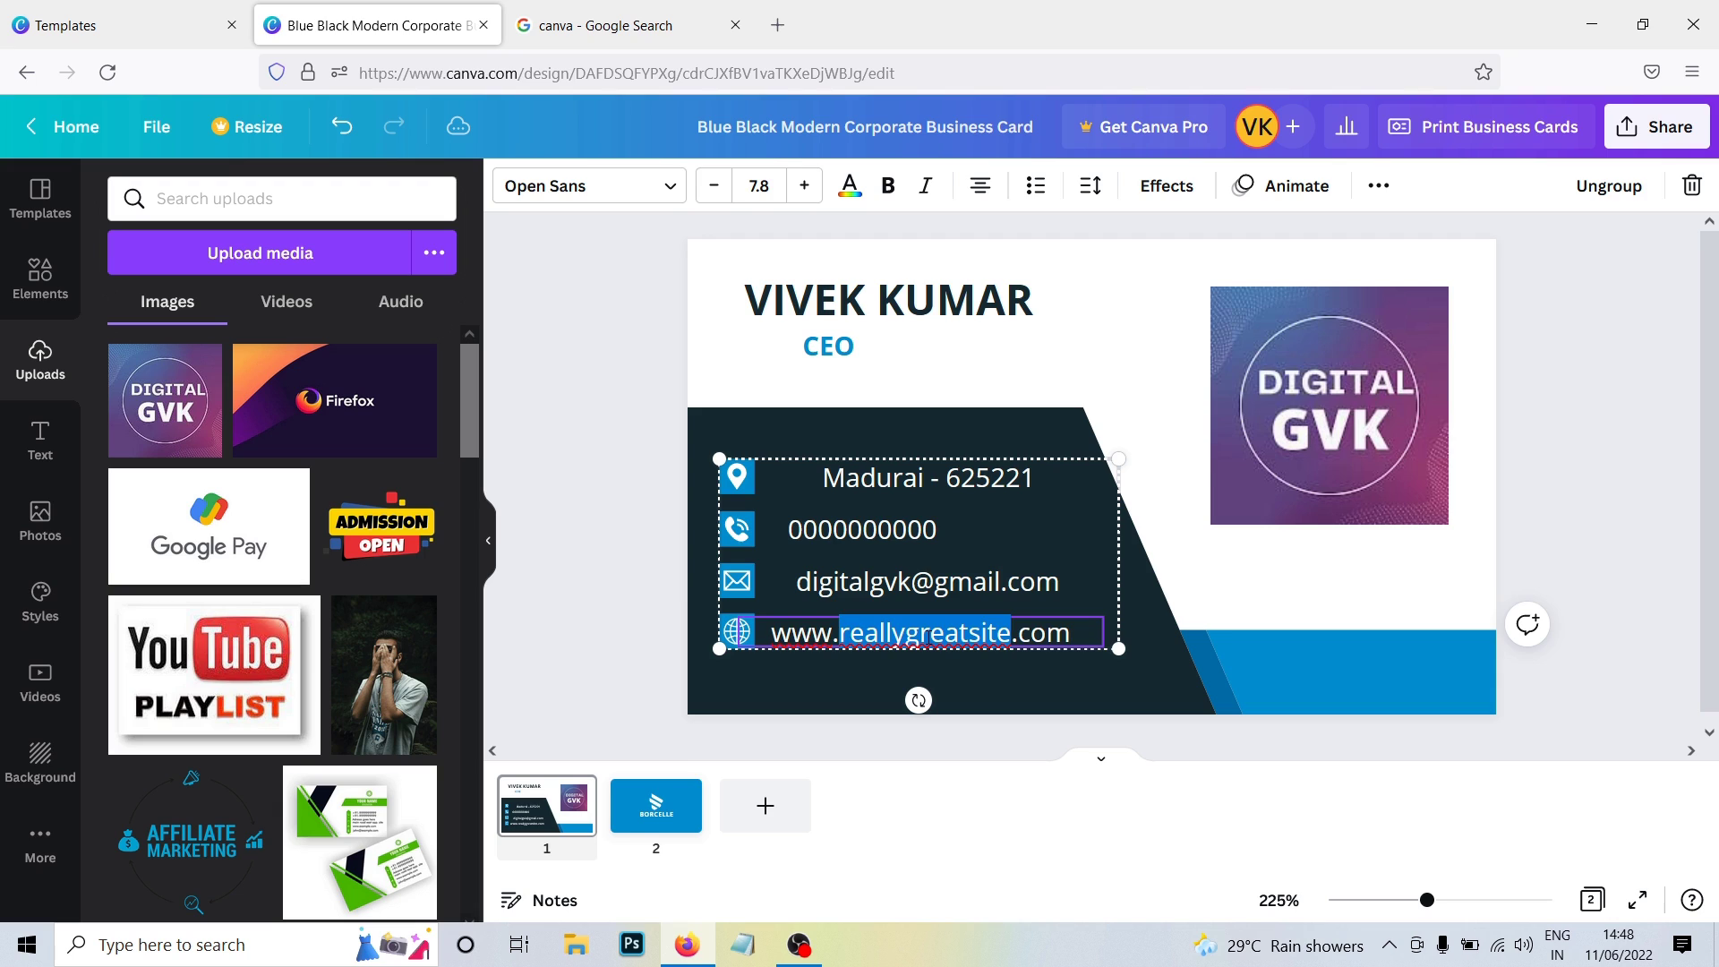
{"action": "type", "text": "digital"}
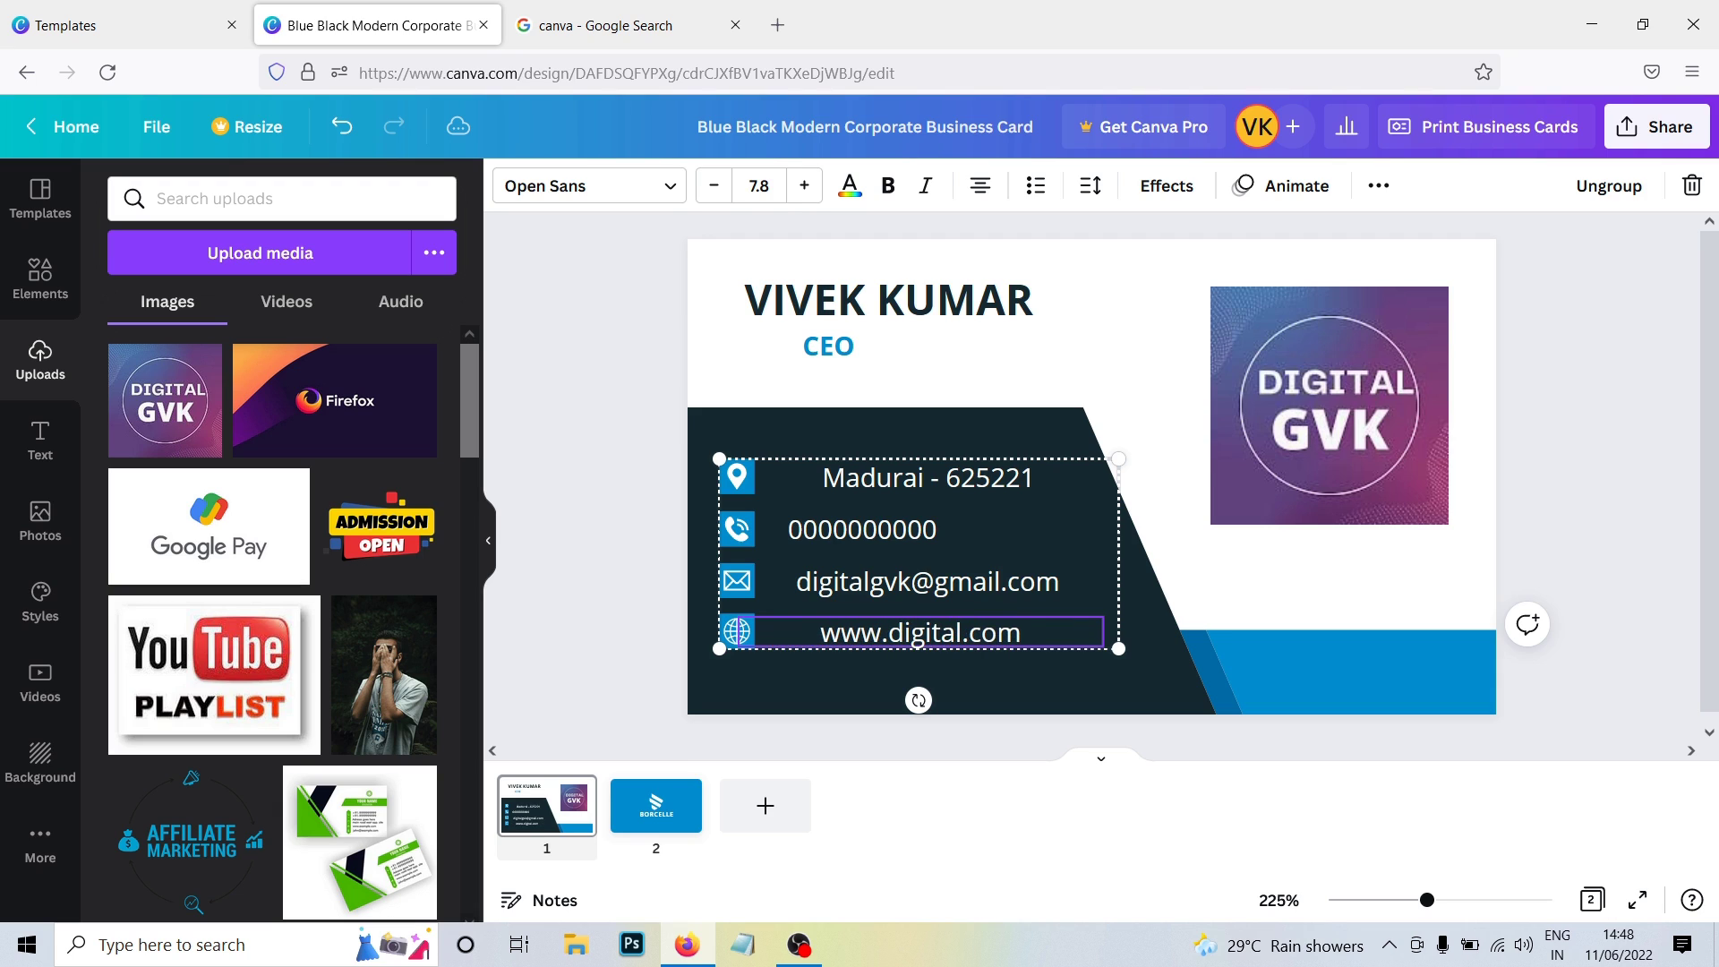
{"action": "type", "text": "gvk"}
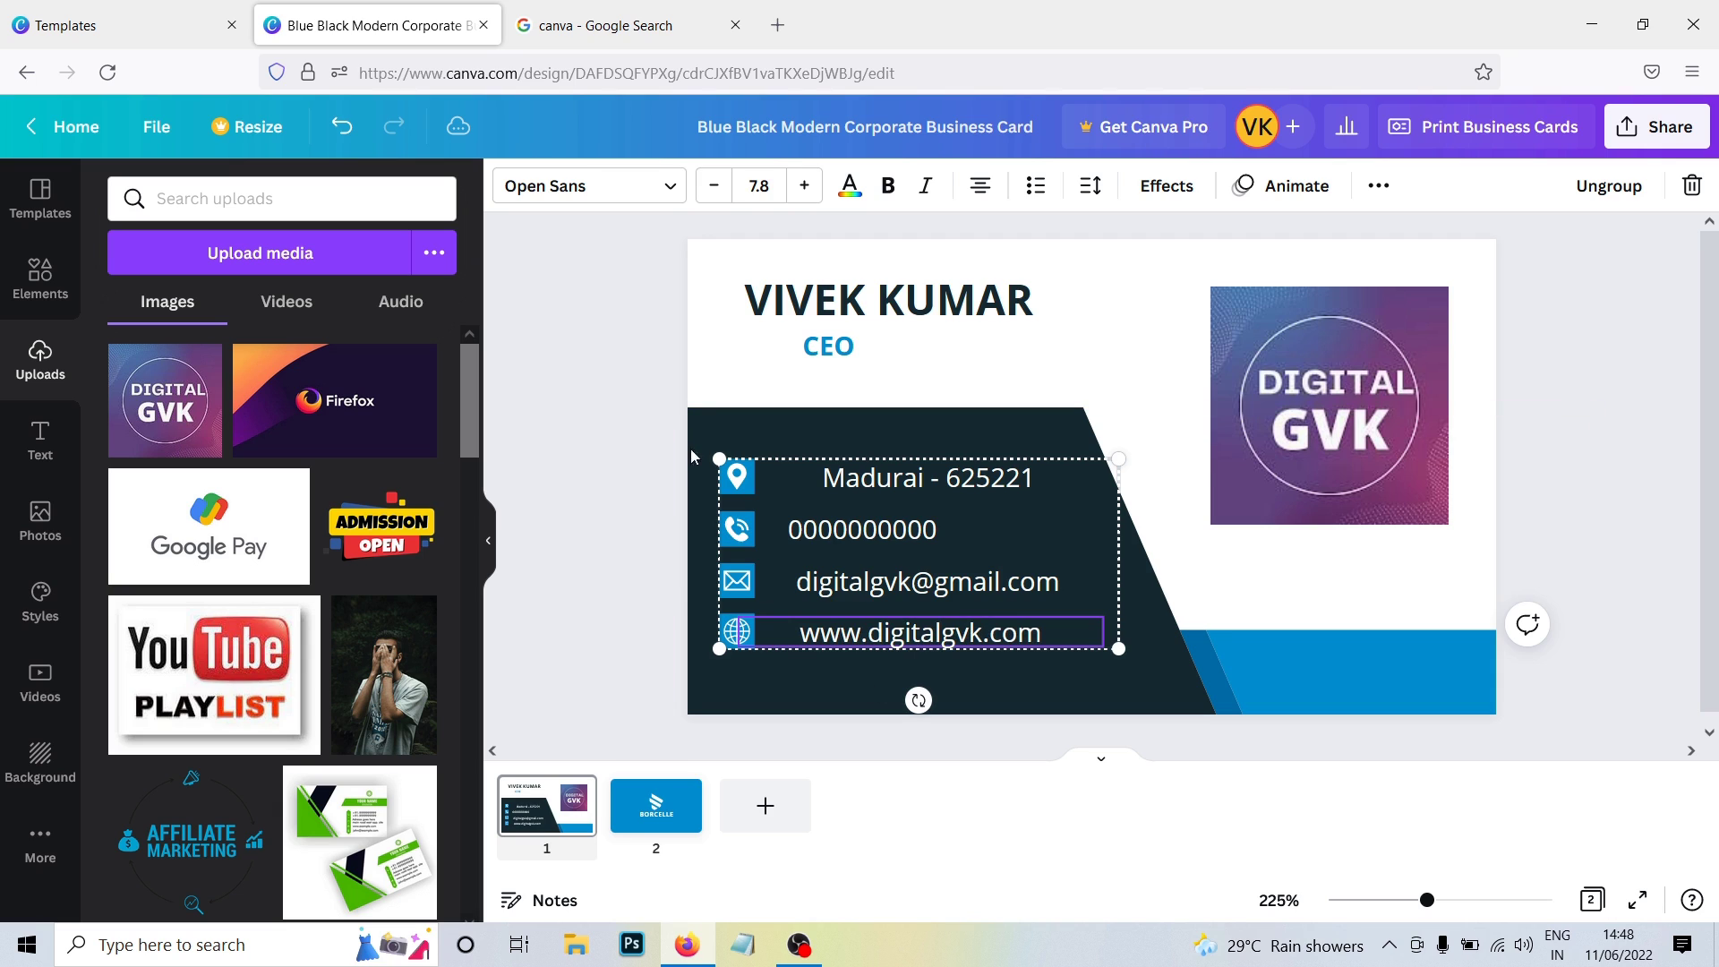
{"action": "left_click", "coordinate": [586, 337]}
{"action": "left_click", "coordinate": [885, 322]}
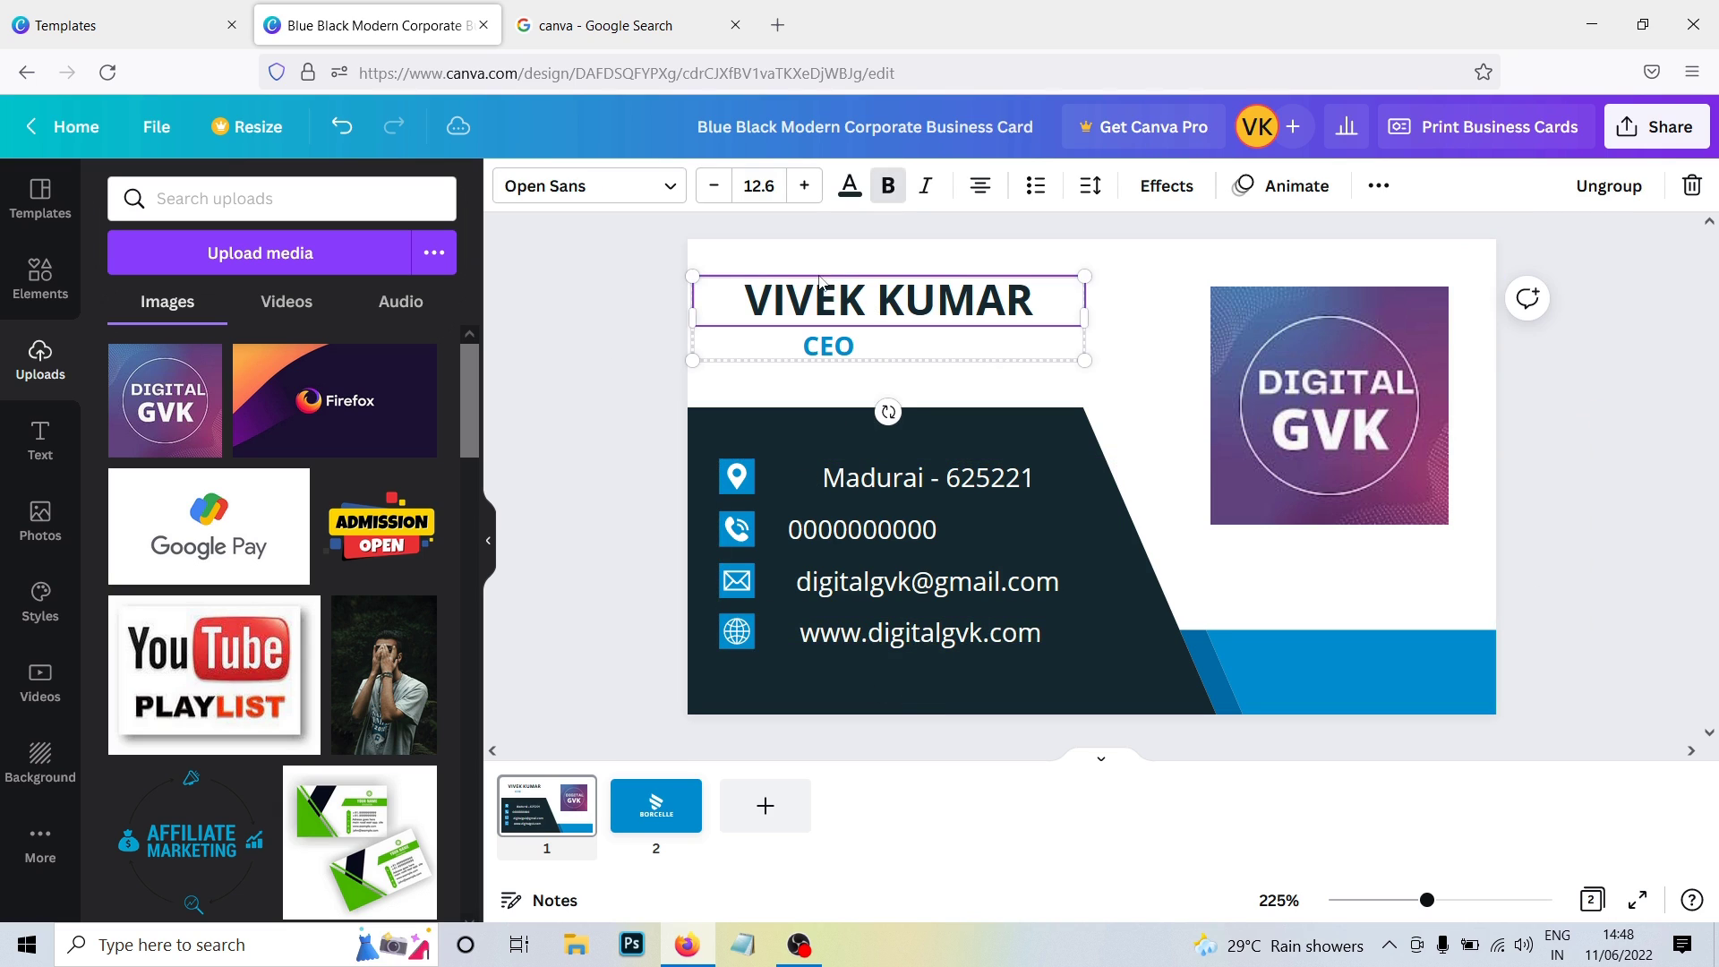
{"action": "left_click", "coordinate": [805, 185]}
{"action": "left_click", "coordinate": [804, 185]}
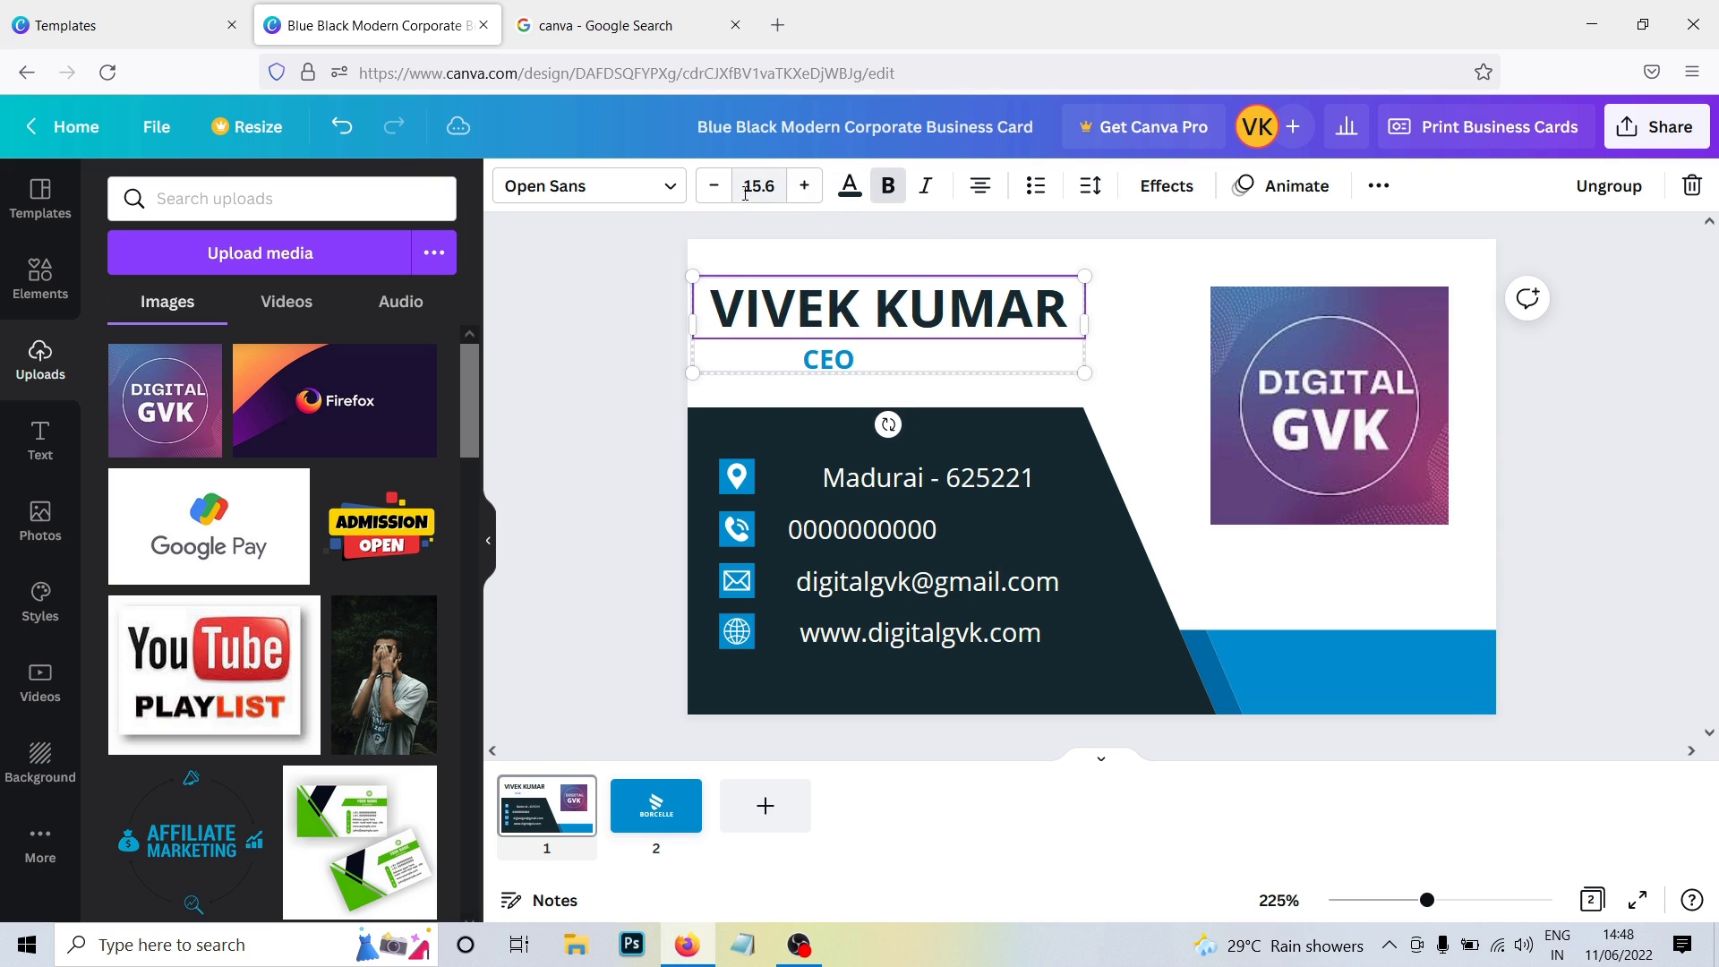
{"action": "left_click", "coordinate": [713, 186]}
{"action": "left_click", "coordinate": [605, 322]}
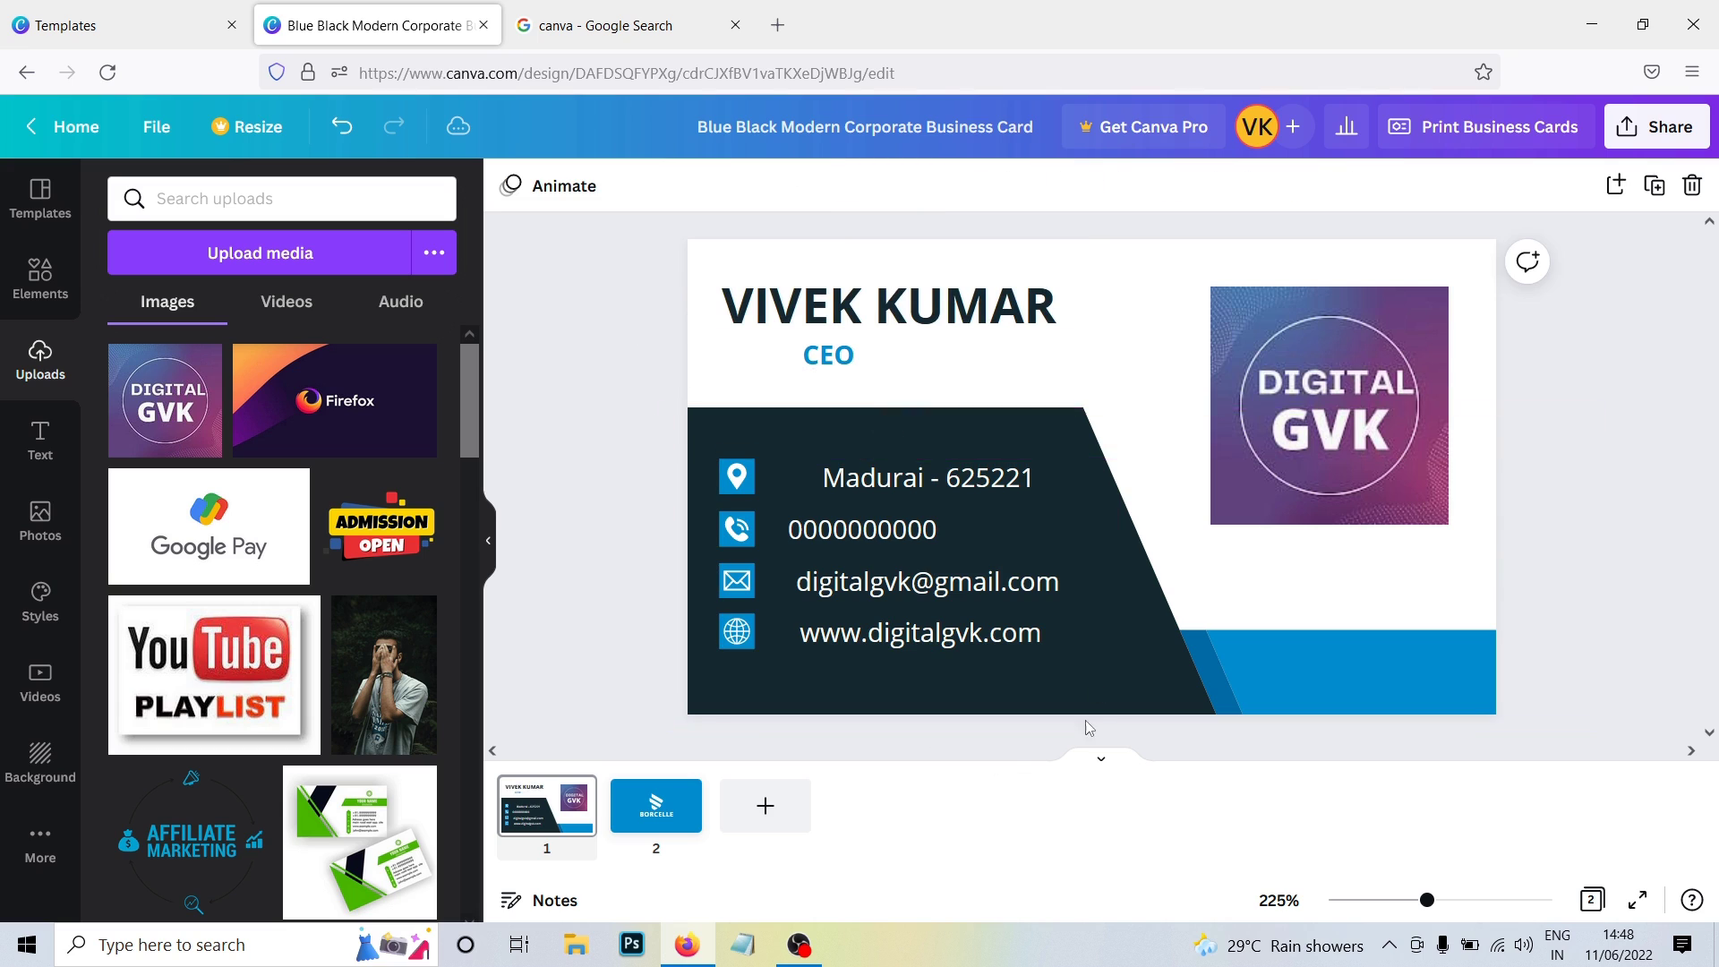
Delete page 2's Borcelle logo, then place and enlarge the DIGITAL GVK upload there
{"action": "left_click", "coordinate": [655, 804]}
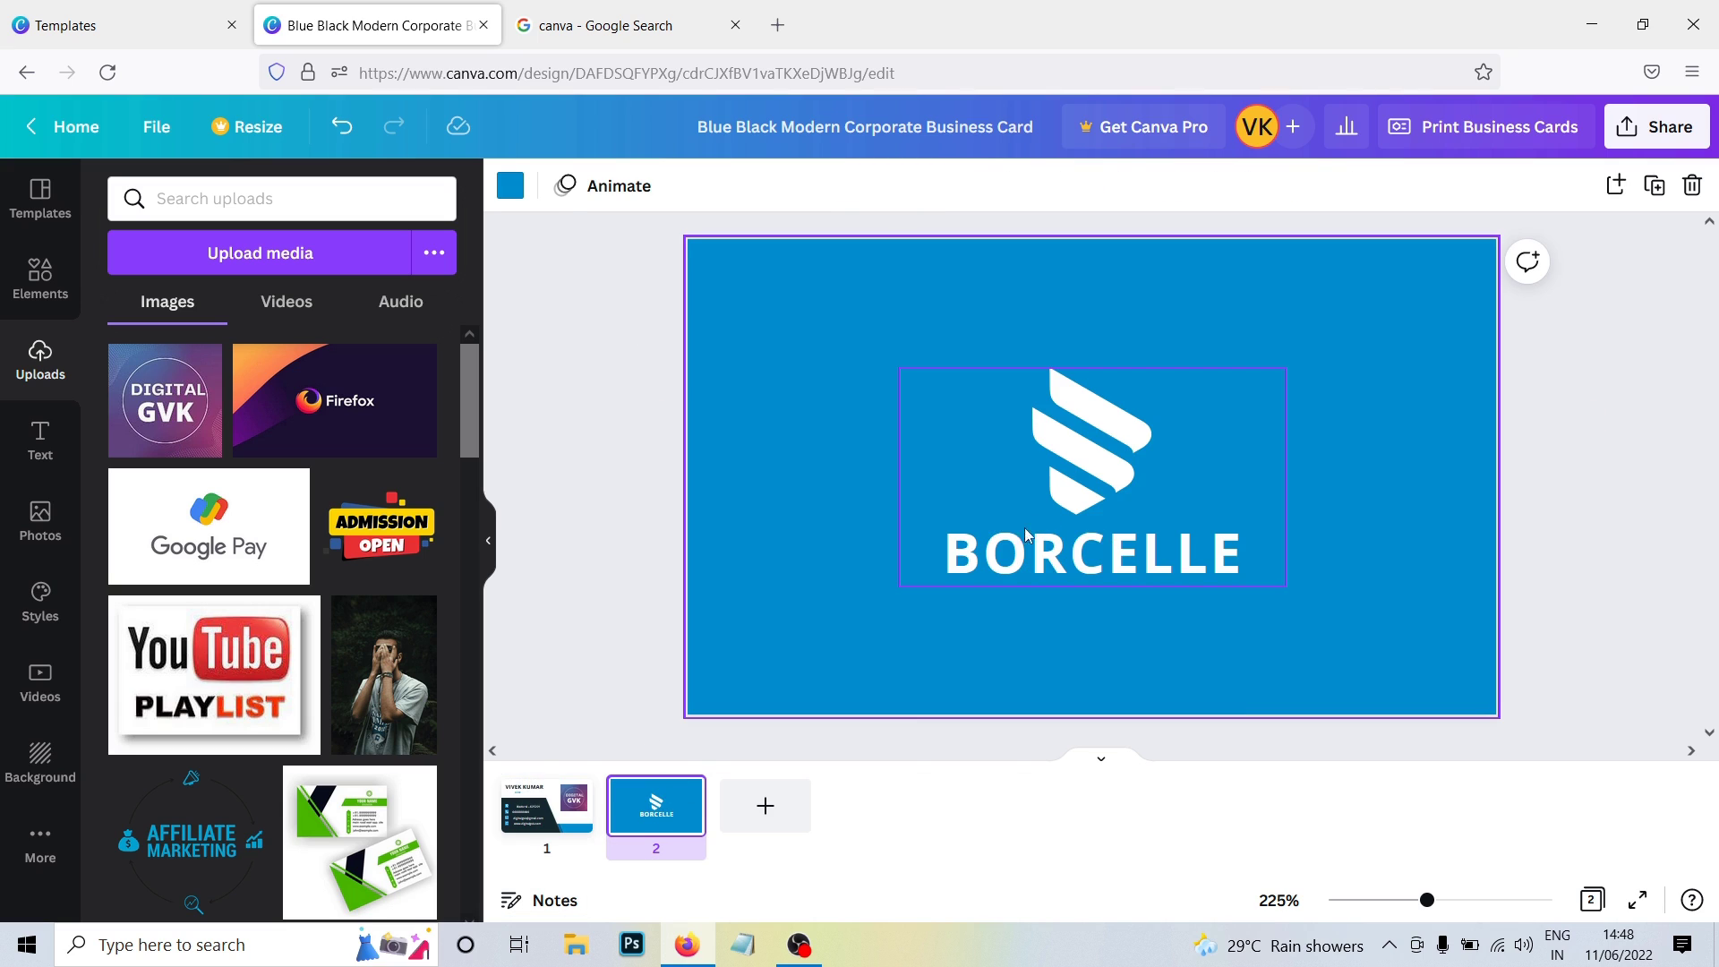
{"action": "right_click", "coordinate": [1102, 470]}
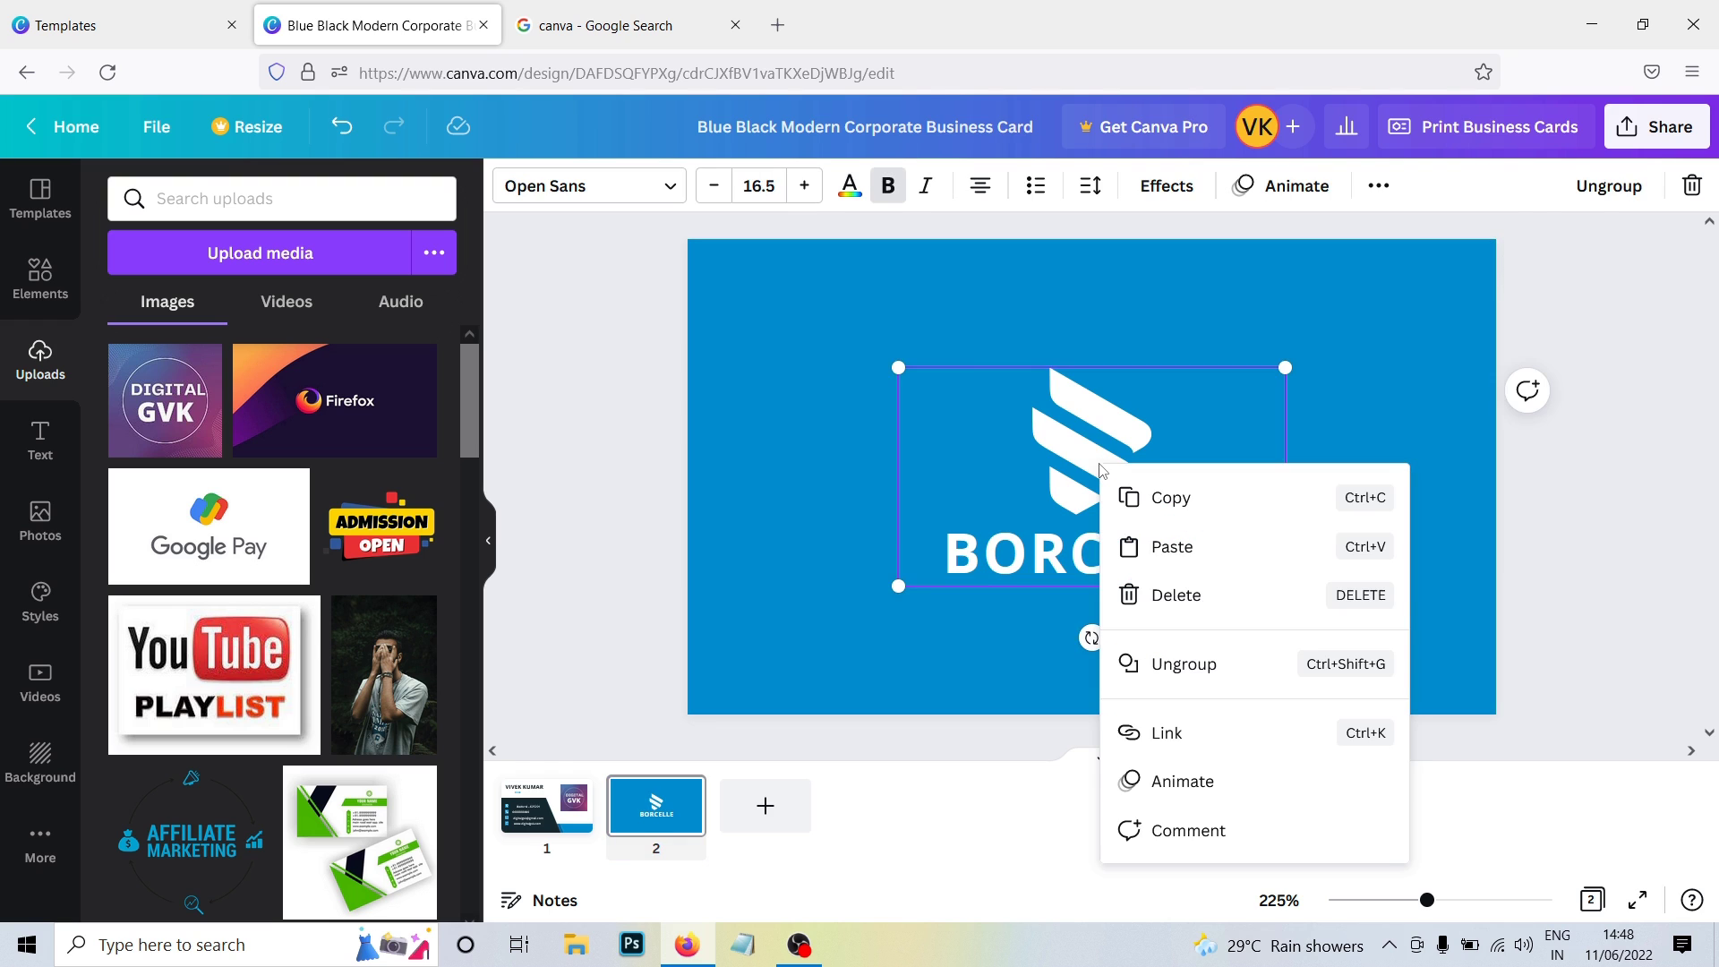
{"action": "left_click", "coordinate": [1213, 608]}
{"action": "left_click", "coordinate": [172, 433]}
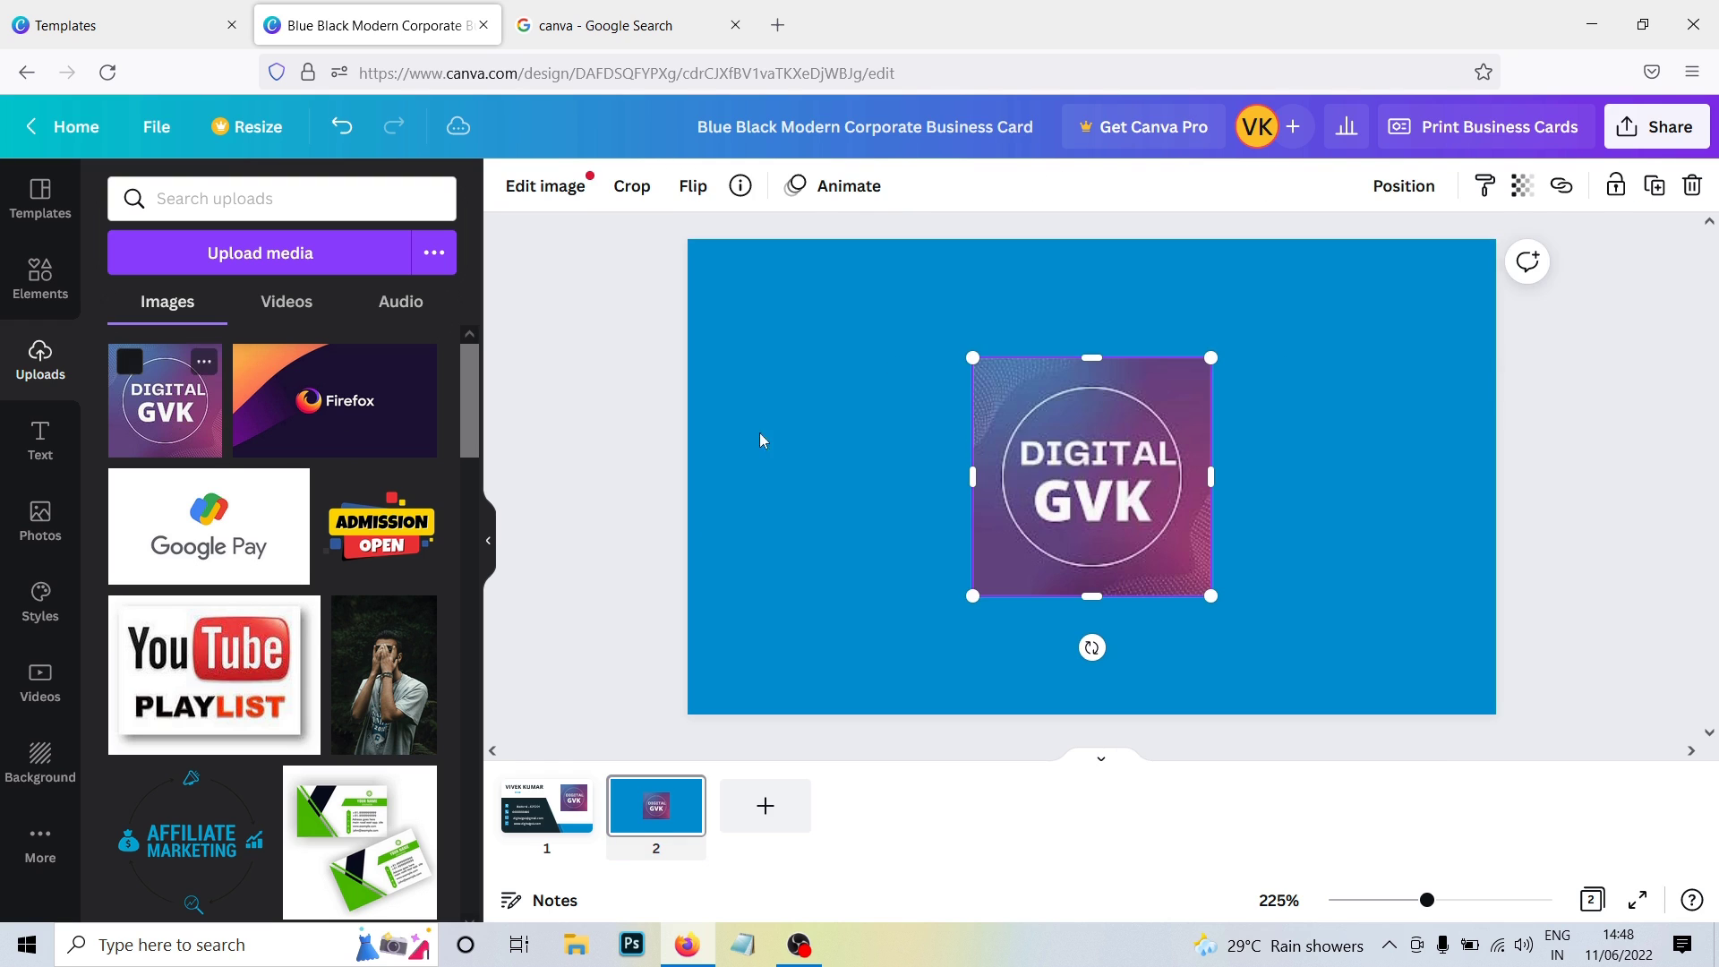
{"action": "left_click_drag", "start_coordinate": [970, 596], "coordinate": [941, 632]}
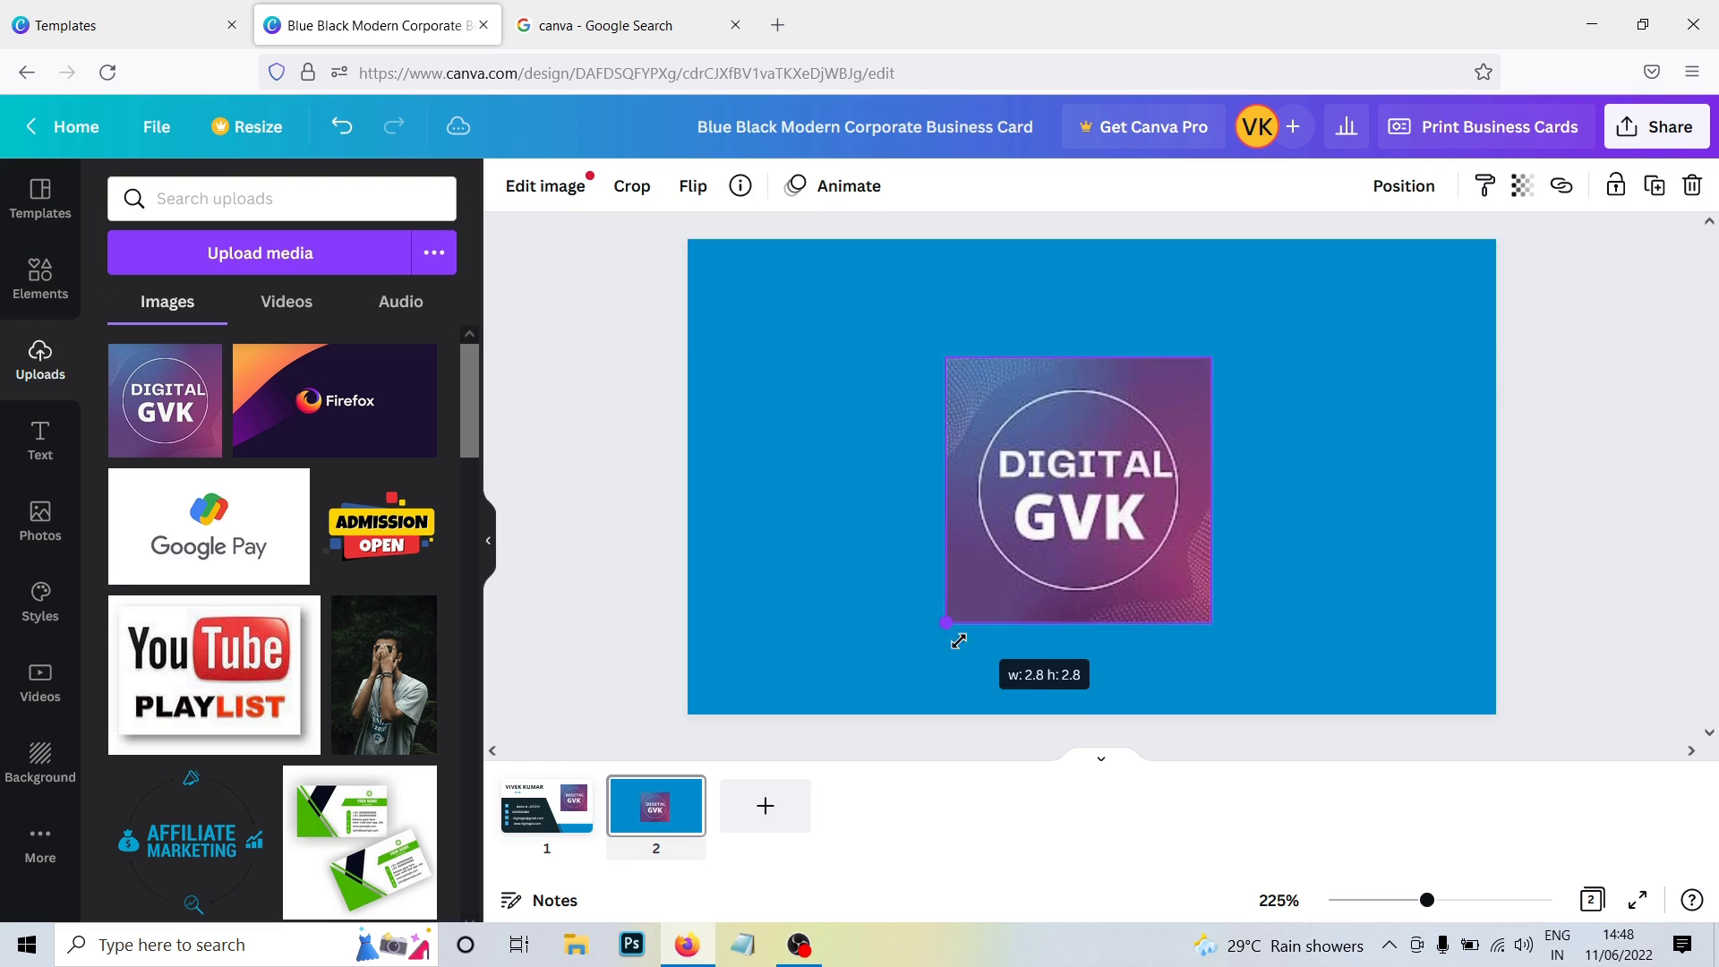
{"action": "left_click_drag", "start_coordinate": [1066, 576], "coordinate": [1062, 560]}
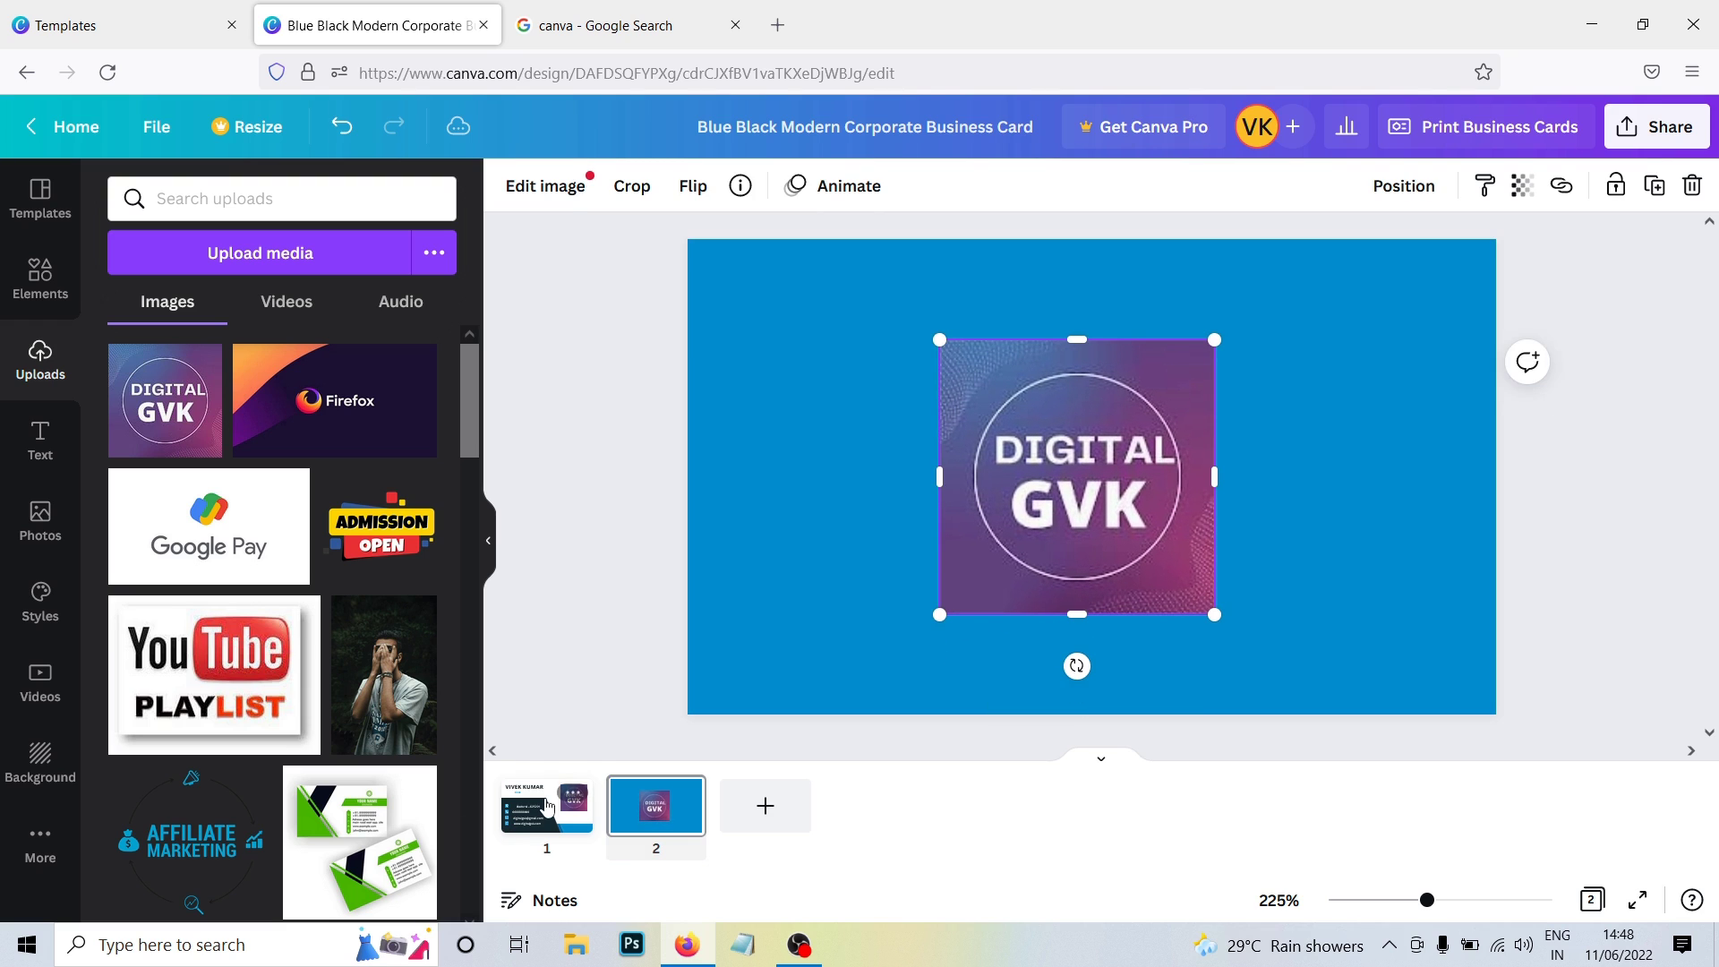
{"action": "left_click", "coordinate": [546, 807]}
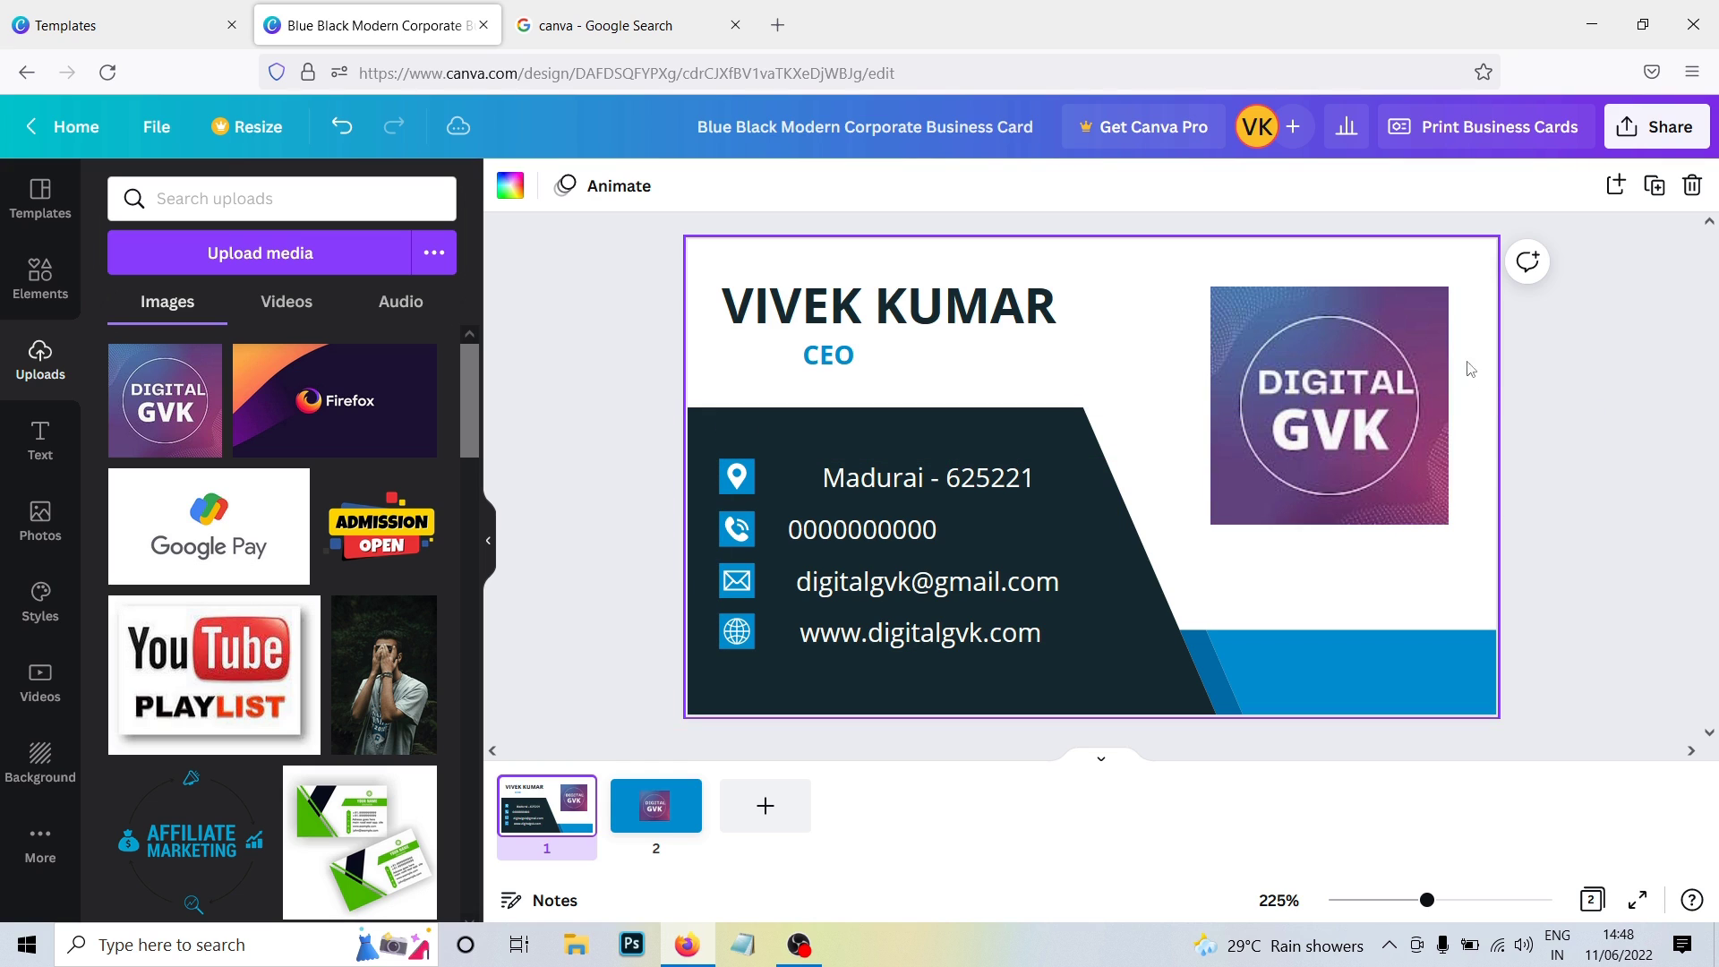
Download all pages of the card as PNG from the Share menu
{"action": "left_click", "coordinate": [1662, 135]}
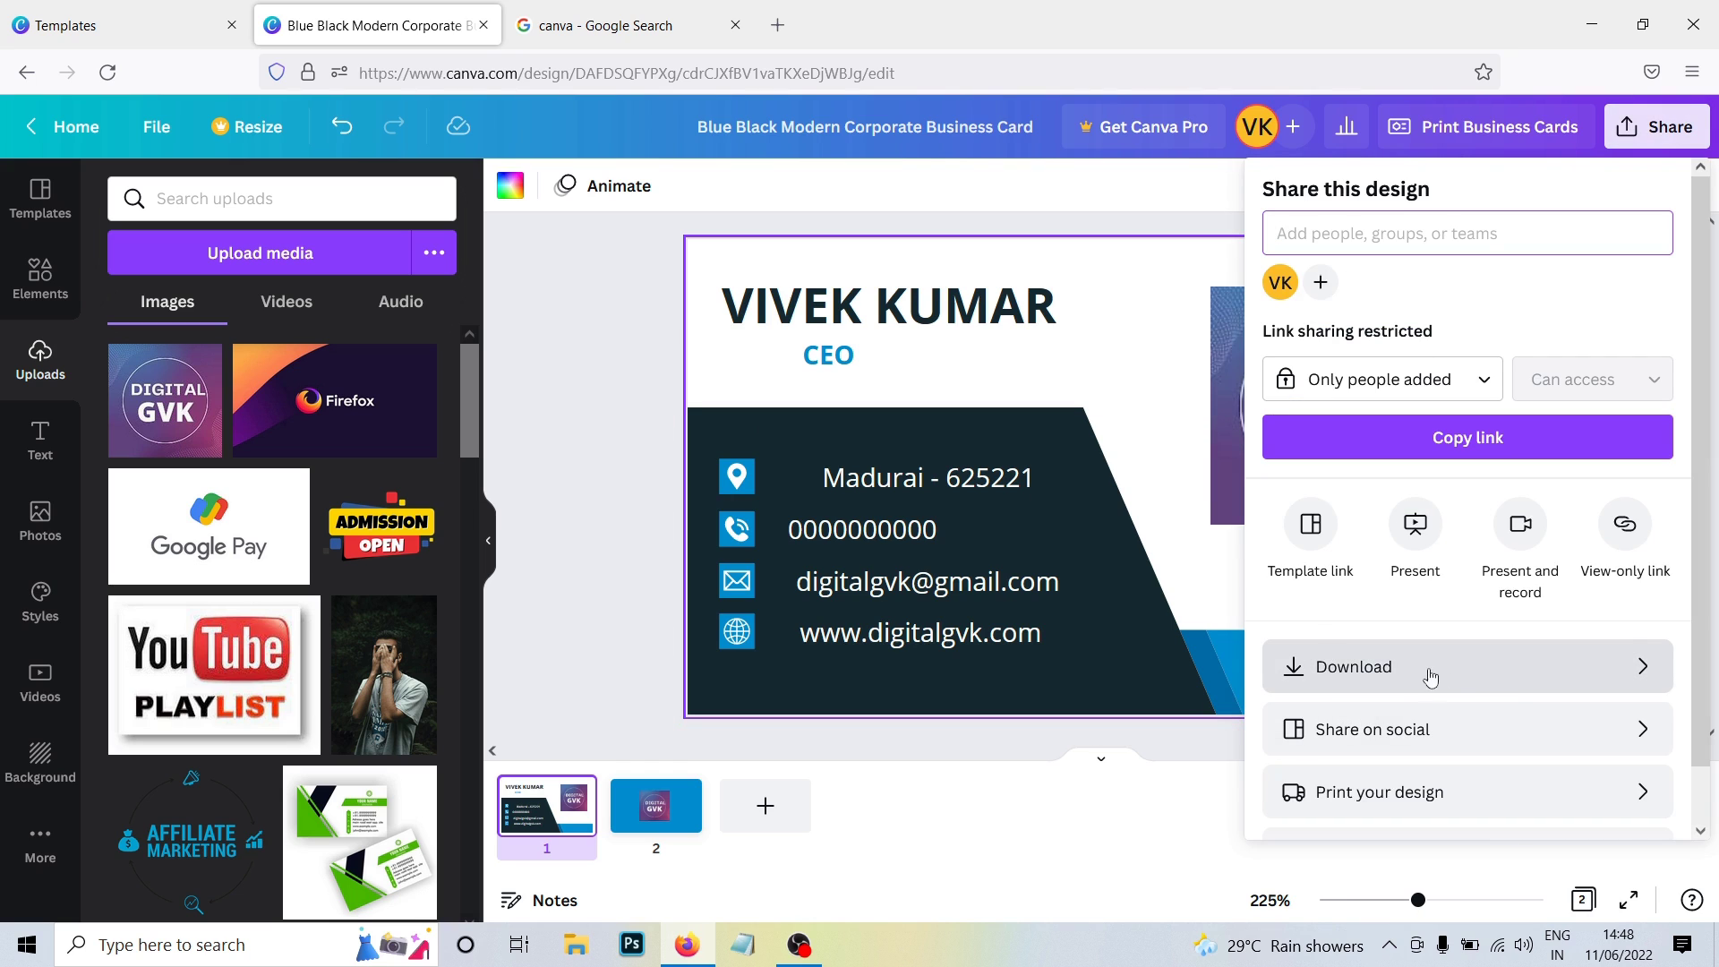
{"action": "left_click", "coordinate": [1363, 672]}
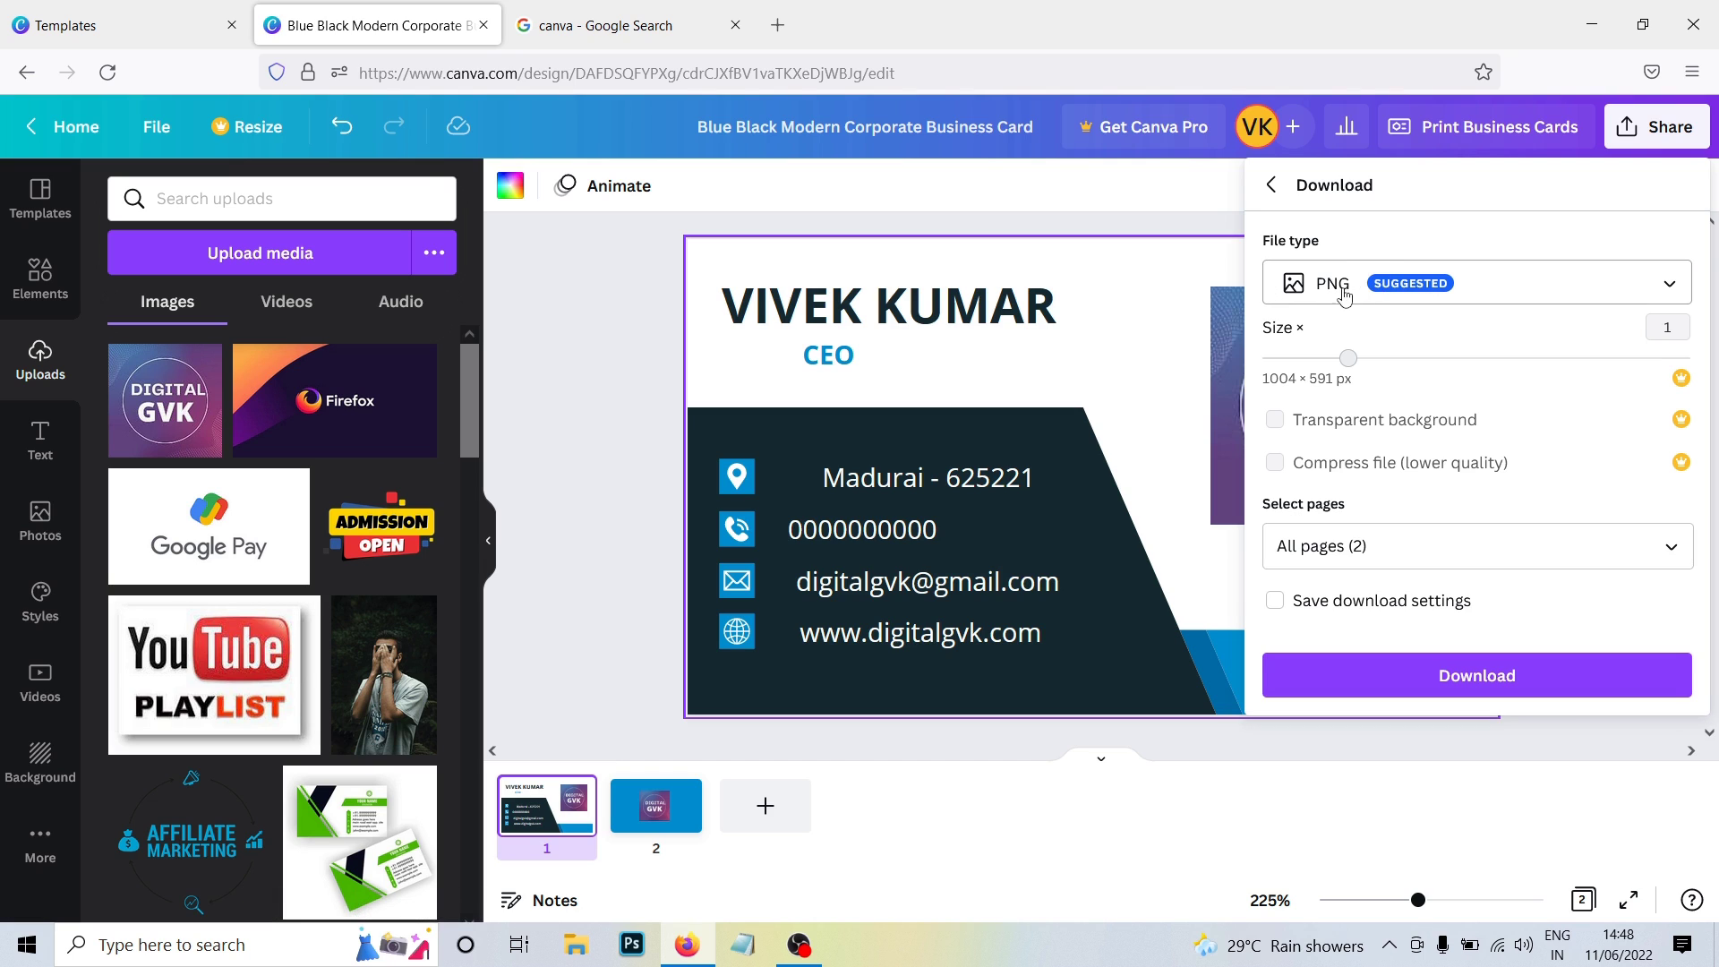
{"action": "left_click", "coordinate": [1461, 682]}
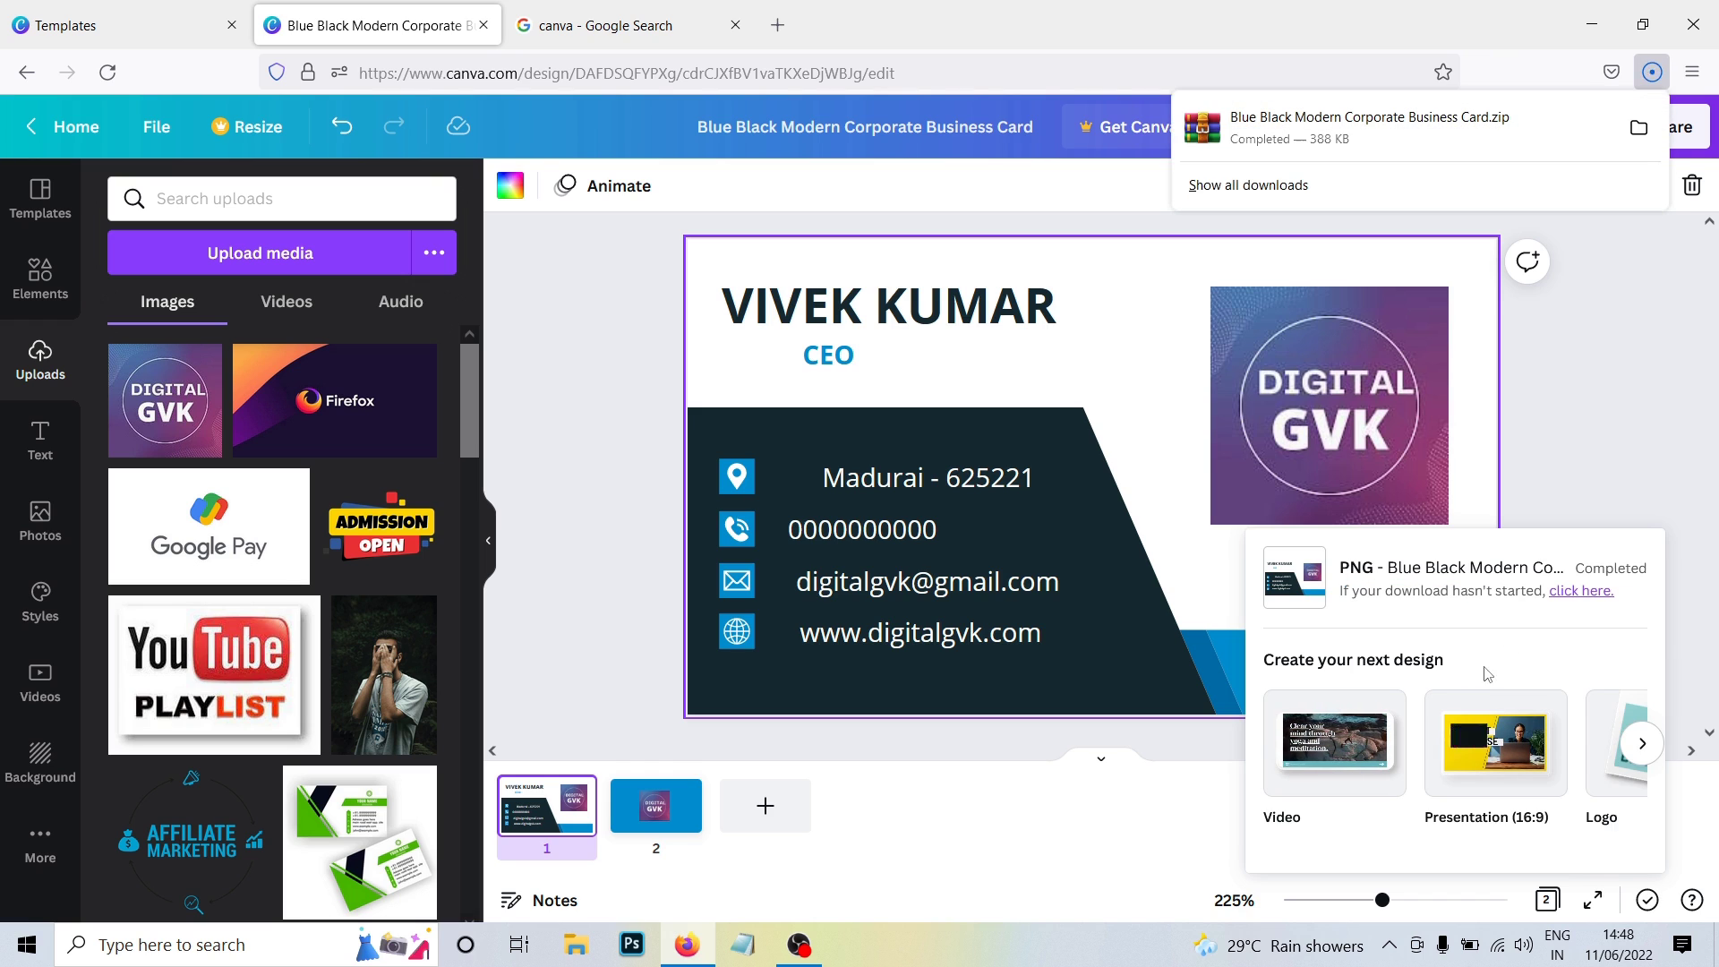
{"action": "left_click", "coordinate": [1645, 128]}
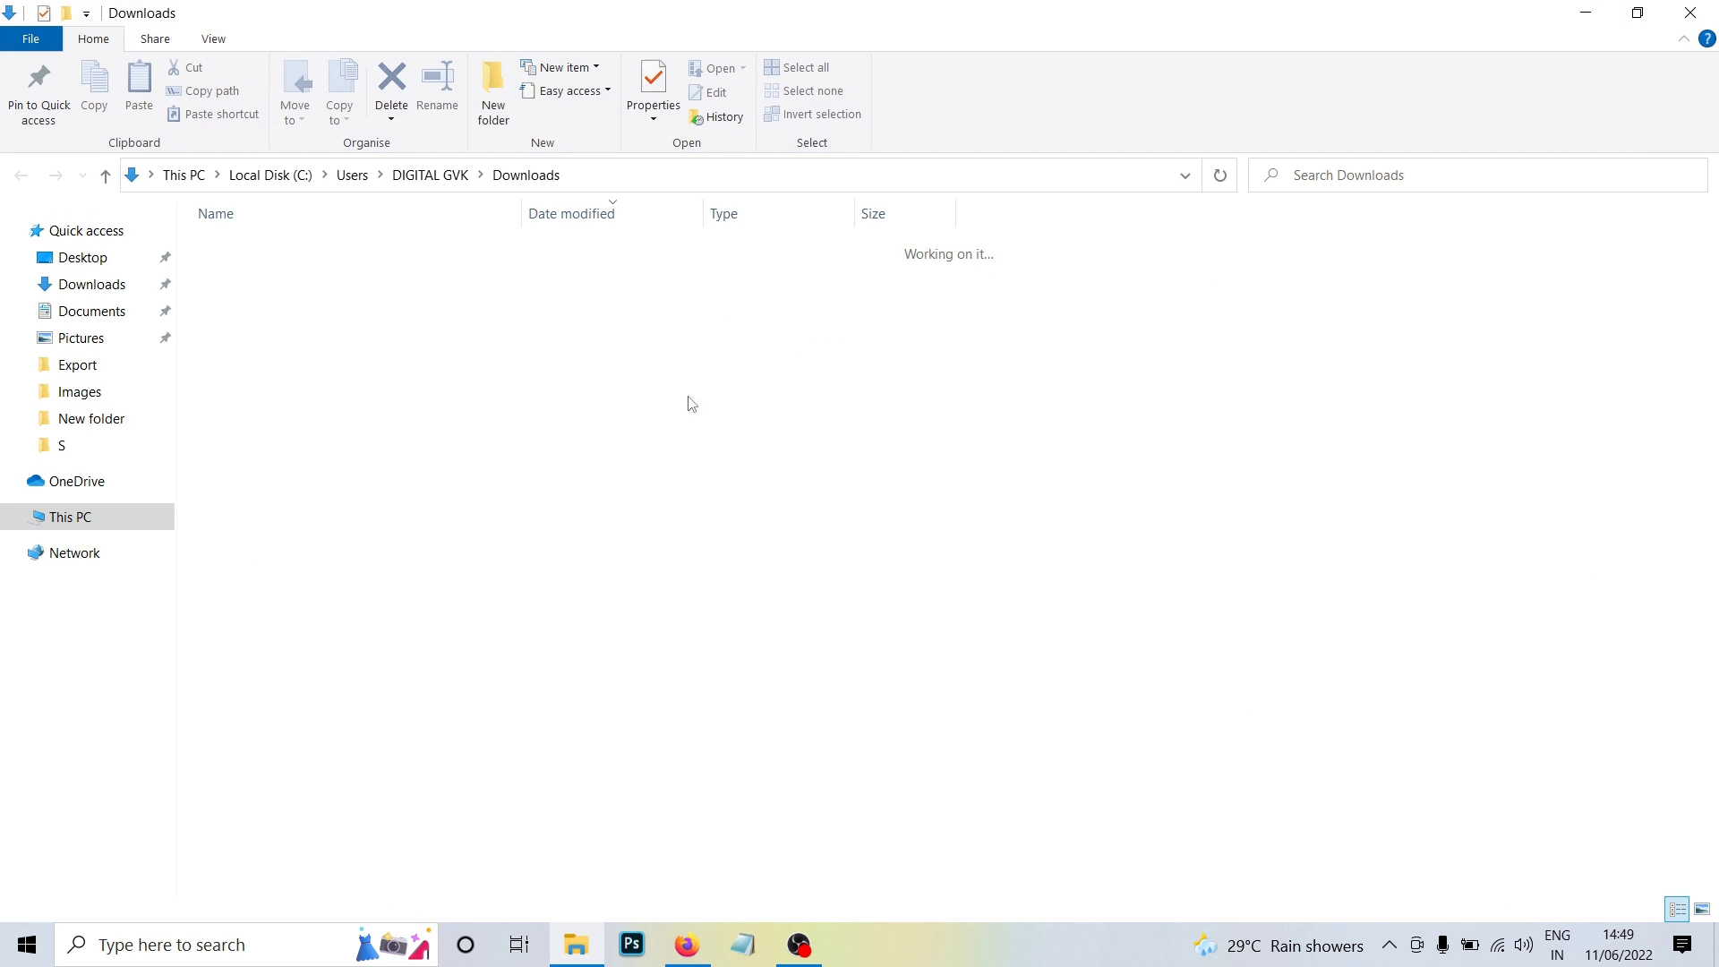
{"action": "double_click", "coordinate": [311, 278]}
{"action": "double_click", "coordinate": [98, 253]}
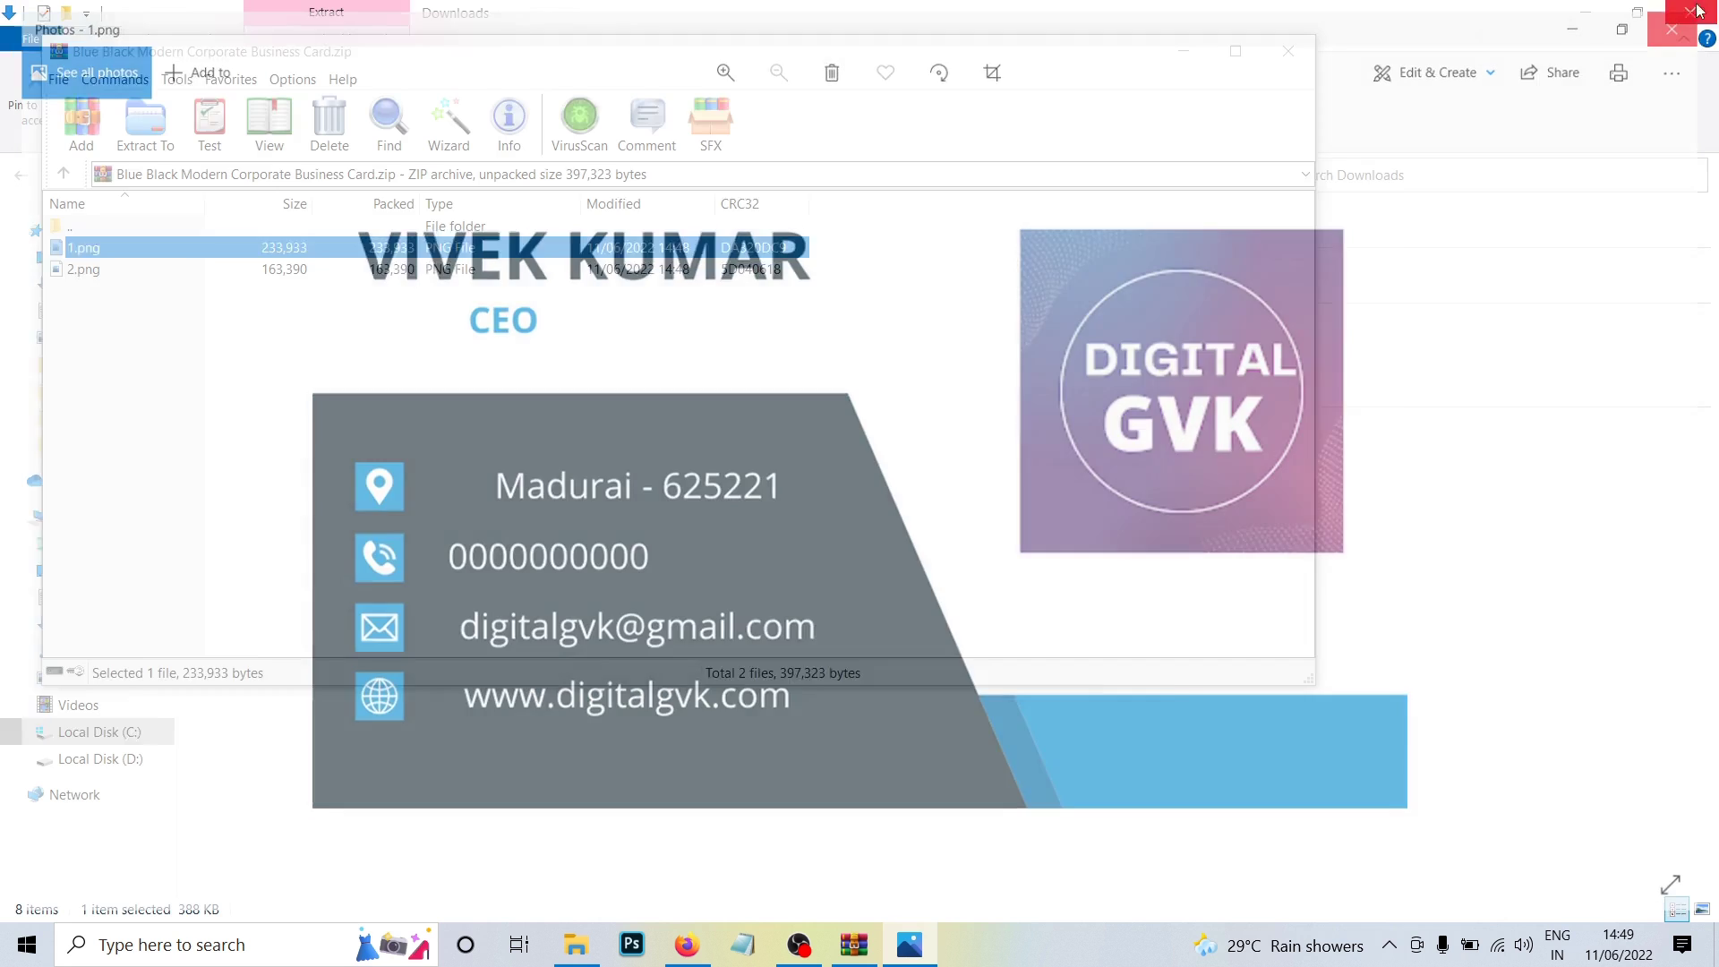
{"action": "left_click", "coordinate": [1692, 18]}
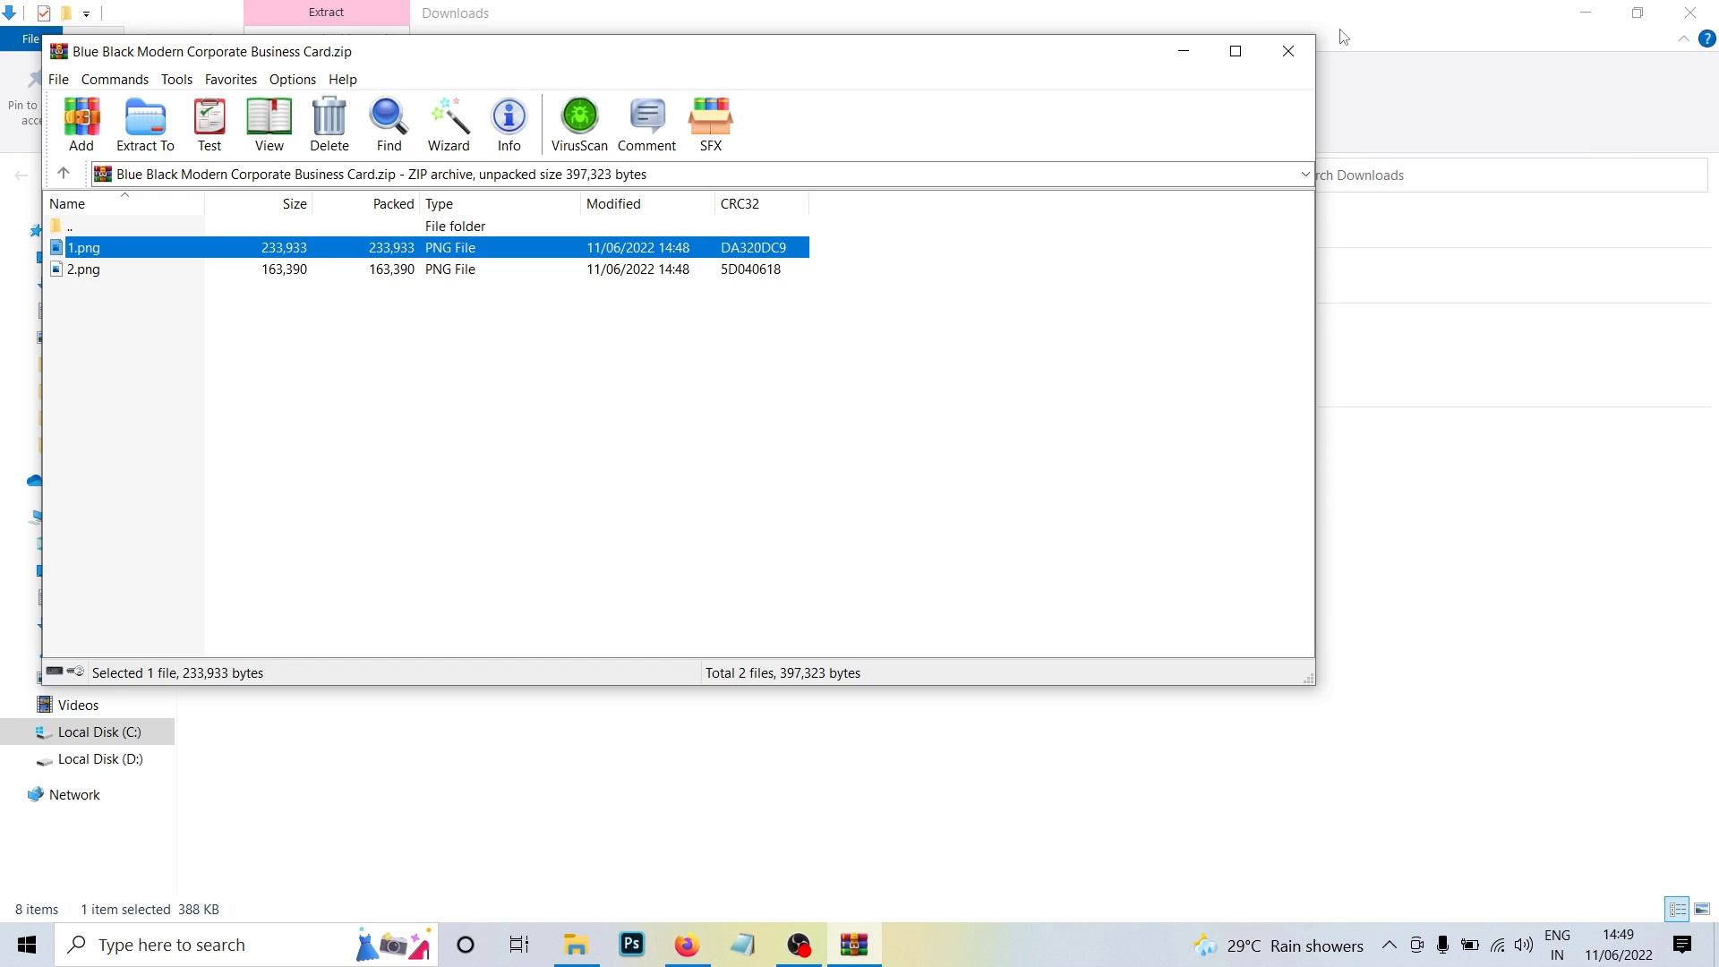
{"action": "left_click", "coordinate": [1288, 51]}
Close the downloads folder and return to the Canva templates tab, closing its preview
{"action": "left_click", "coordinate": [1691, 12]}
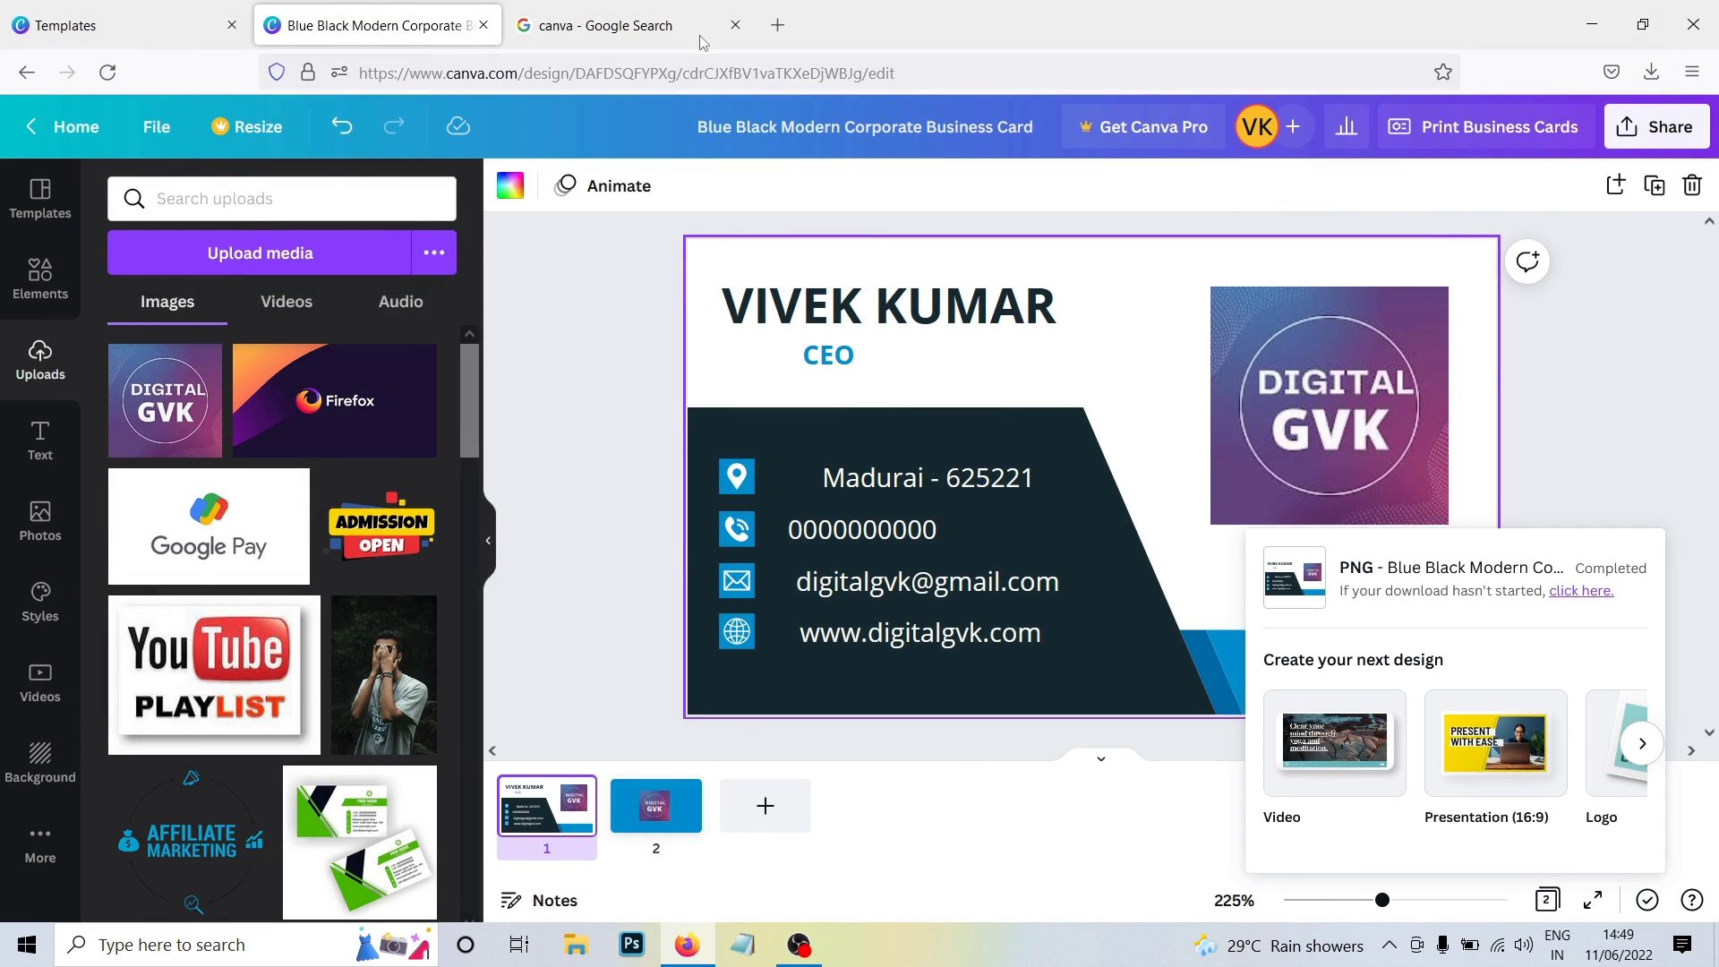
{"action": "left_click", "coordinate": [94, 11]}
{"action": "left_click", "coordinate": [1646, 133]}
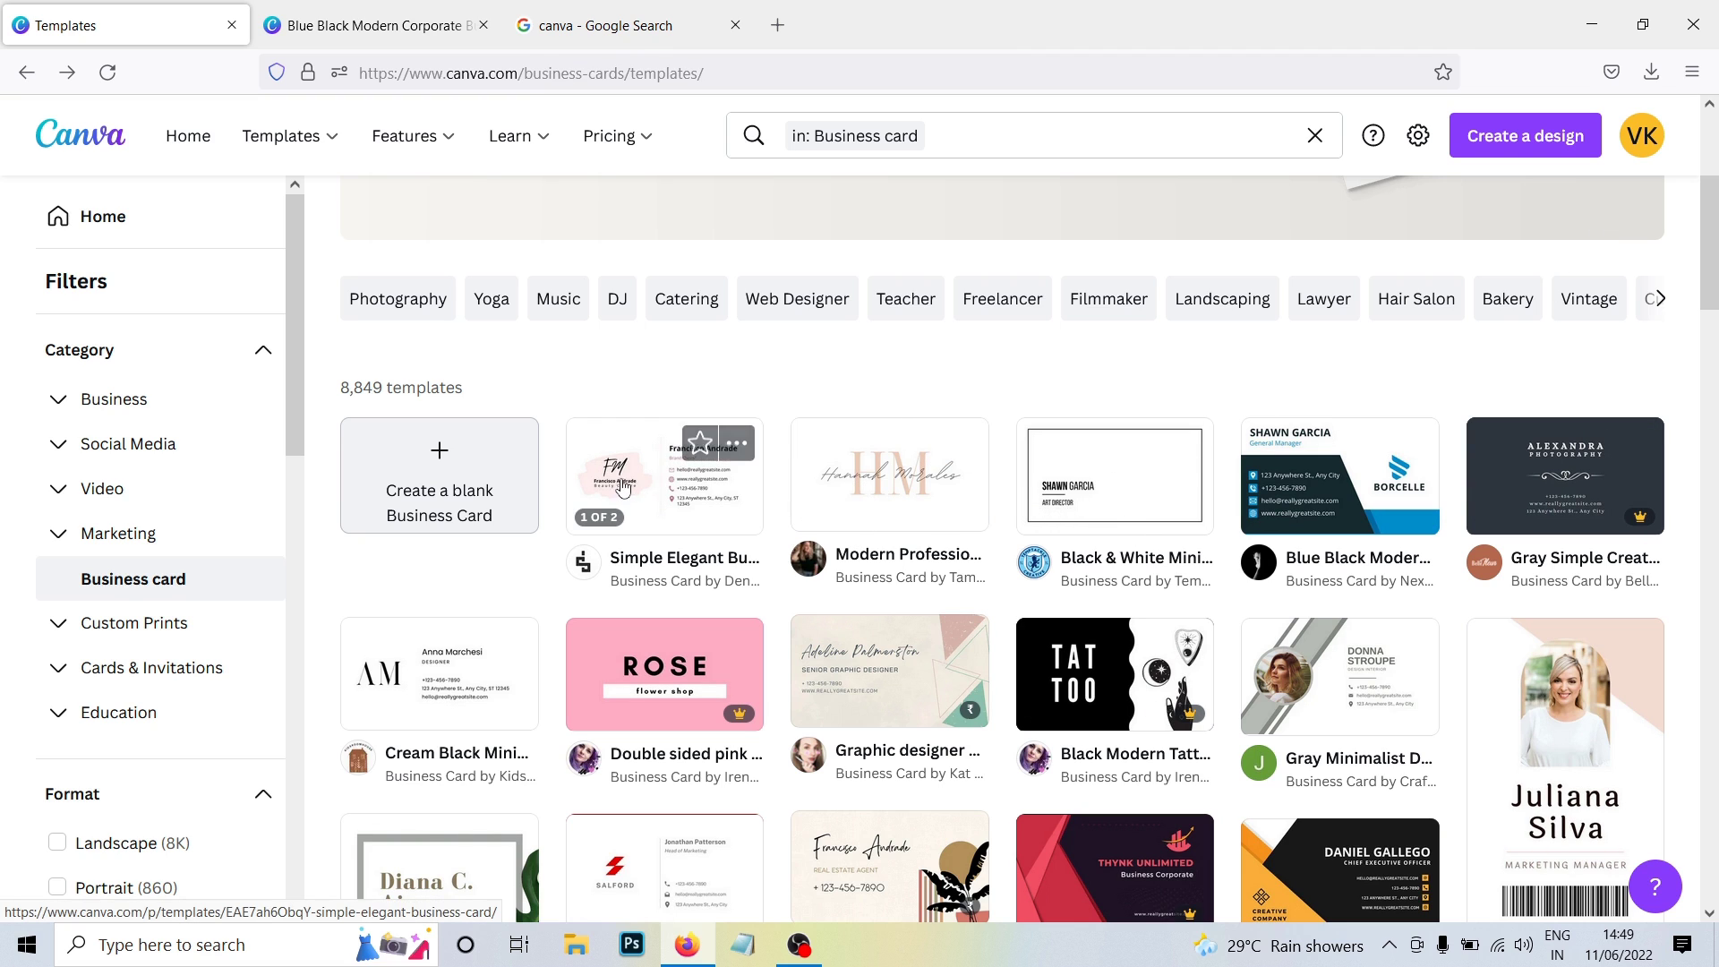
{"action": "scroll", "coordinate": [1062, 431], "scroll_direction": "down", "scroll_amount": 2}
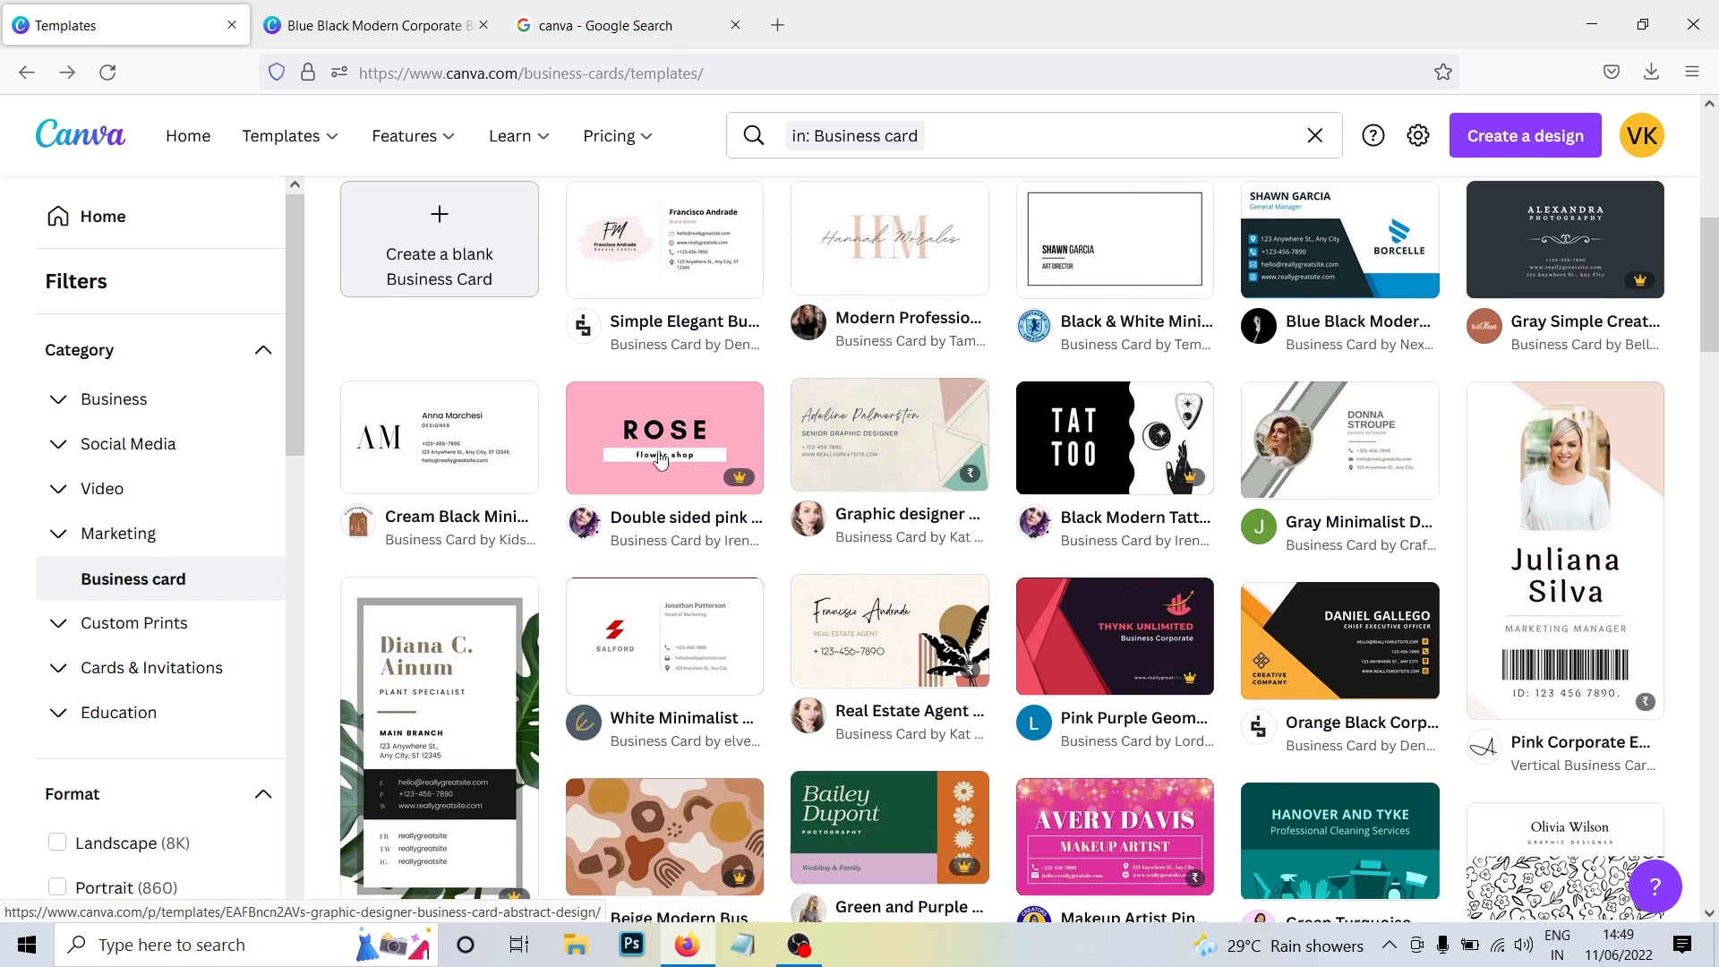
{"action": "mouse_move", "coordinate": [1115, 637]}
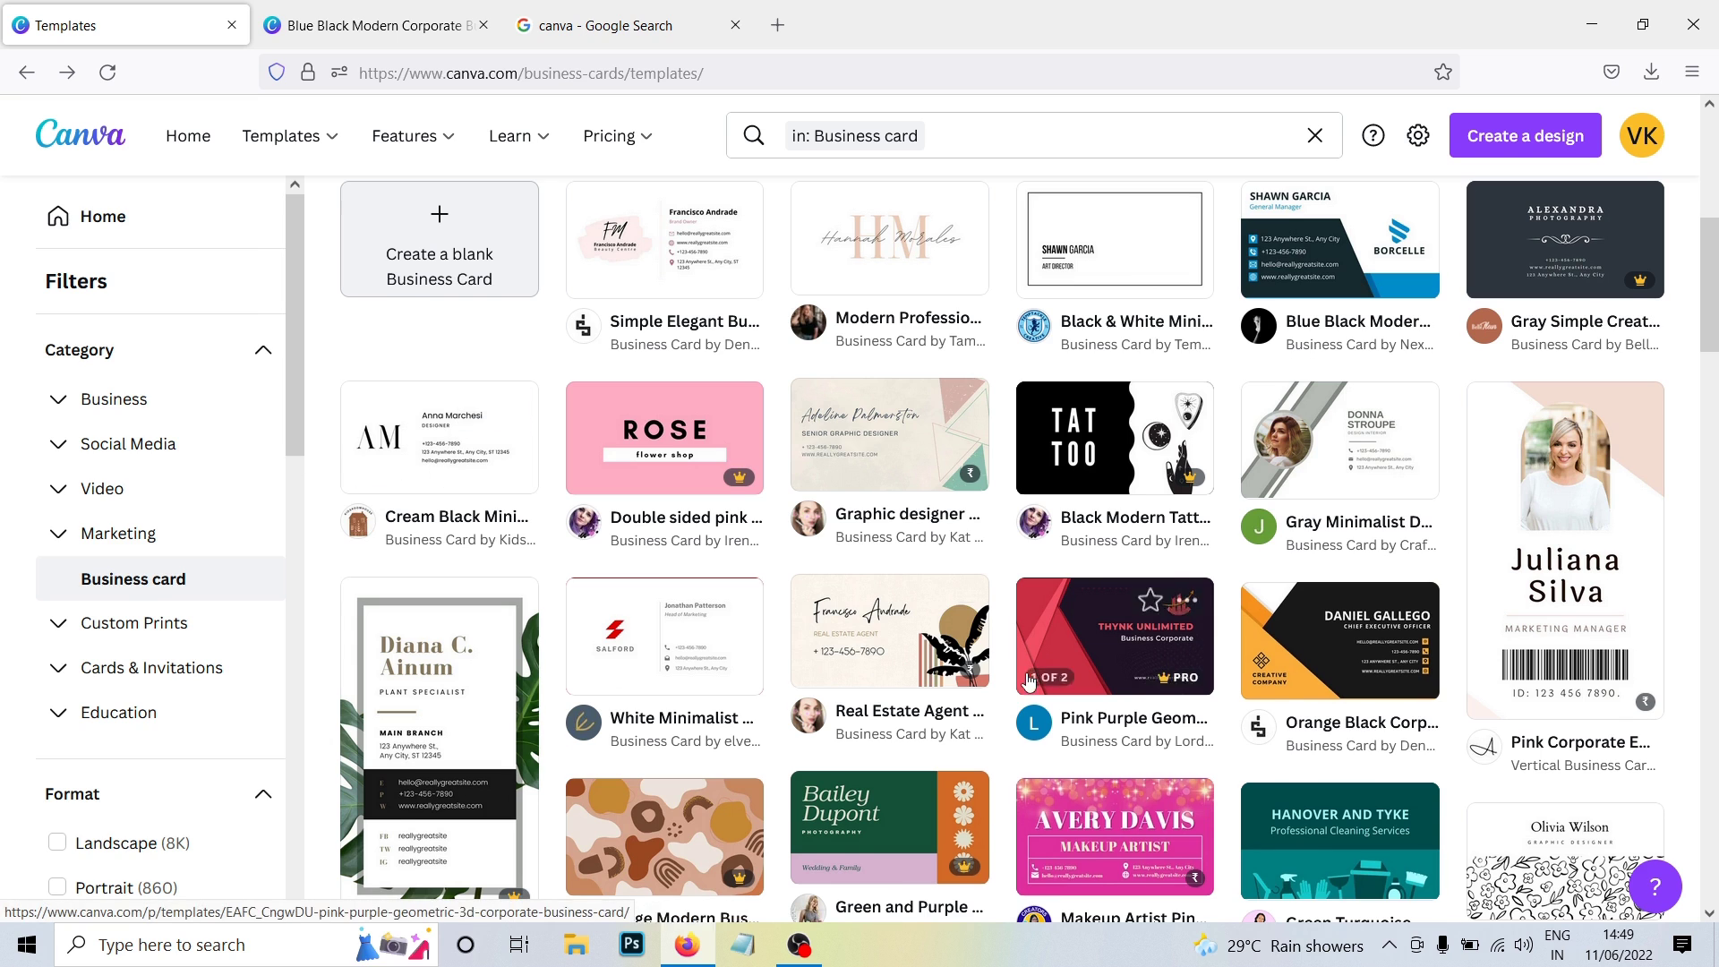
{"action": "scroll", "coordinate": [1028, 683], "scroll_direction": "up", "scroll_amount": 5}
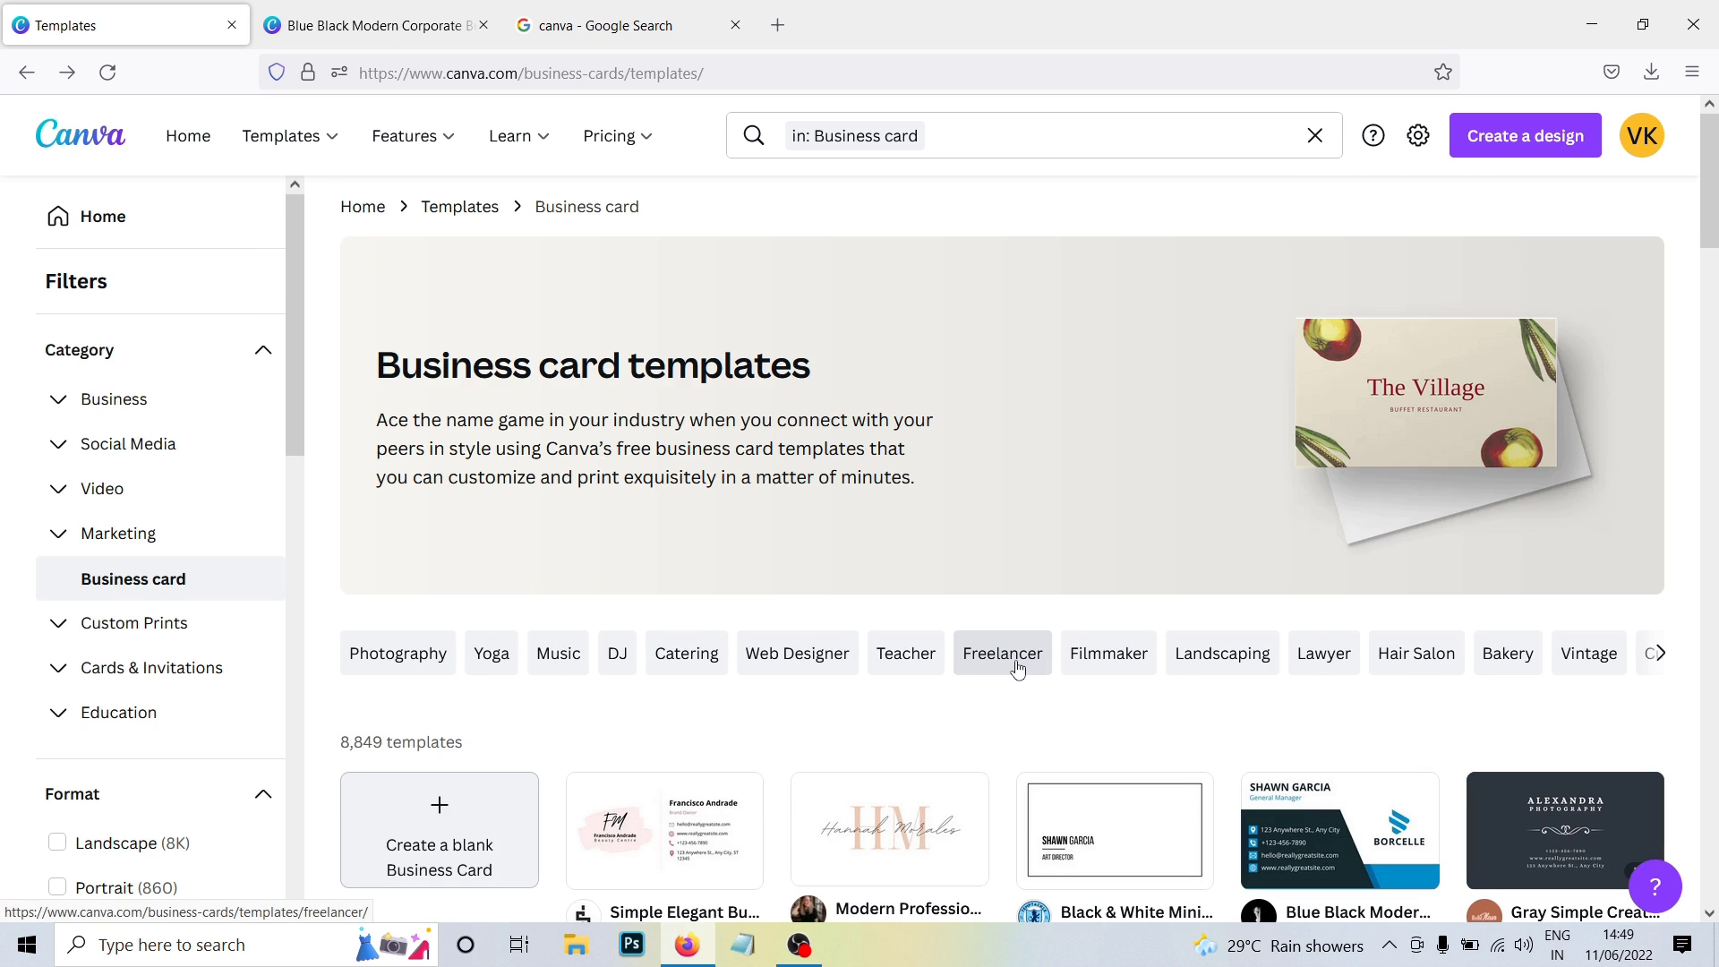